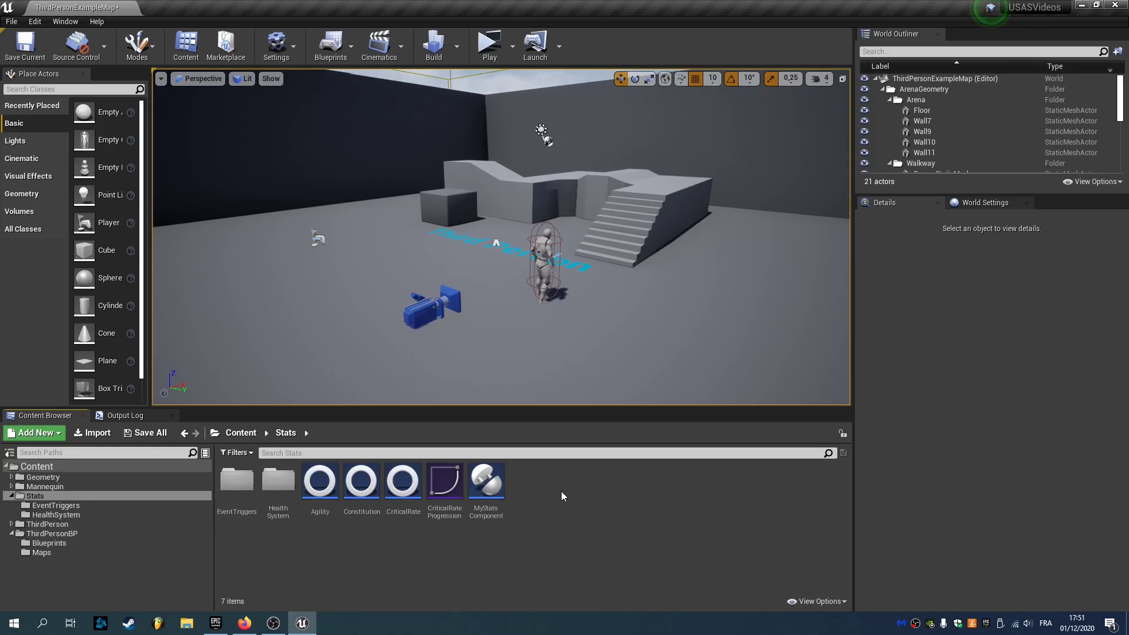
# Step: Create a new folder named 'Leveling' inside the Stats folder
pyautogui.rightClick(538, 491)
pyautogui.click(577, 106)
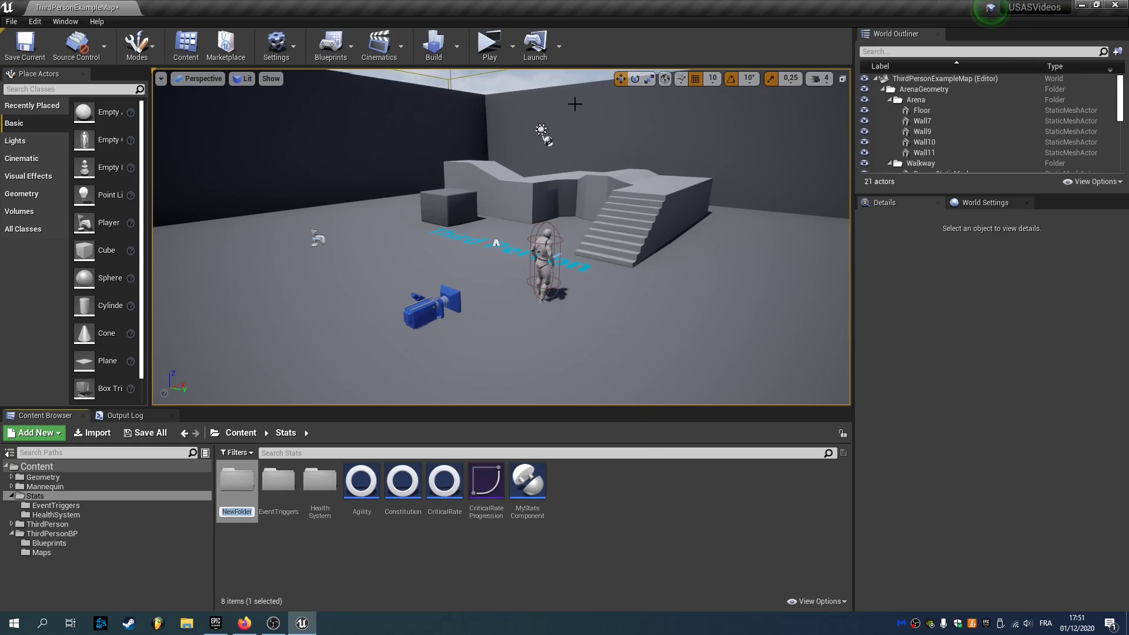
pyautogui.write('Leveling')
pyautogui.press('Return')
pyautogui.press('Return')
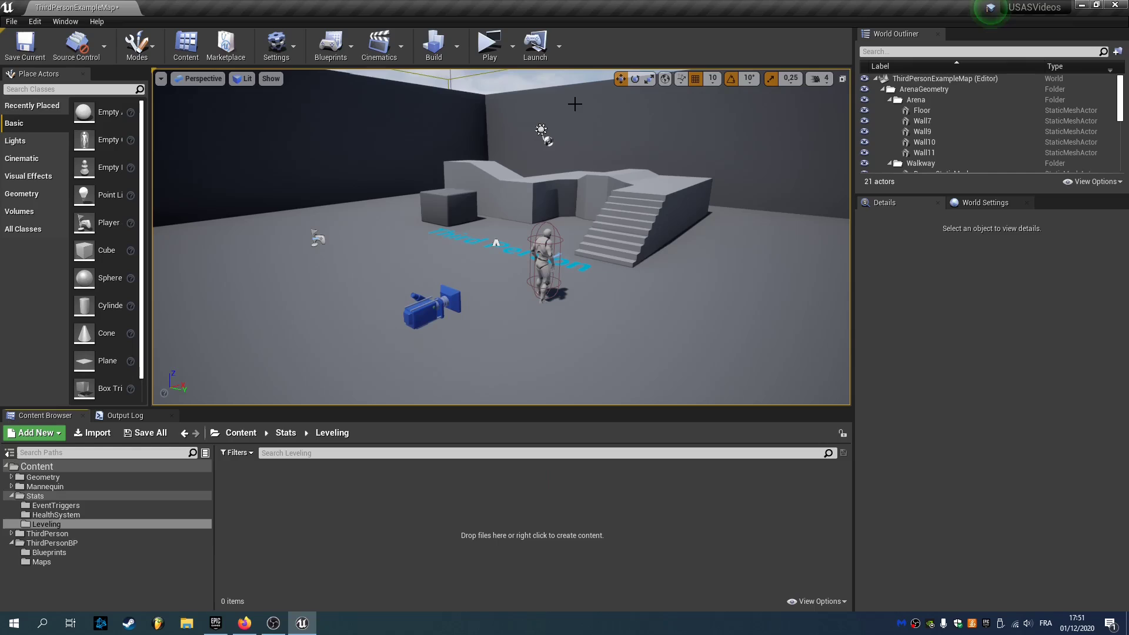
# Step: Create a Blueprint class with Stat as parent, named Experience, in Leveling
pyautogui.rightClick(312, 514)
pyautogui.moveTo(312, 401)
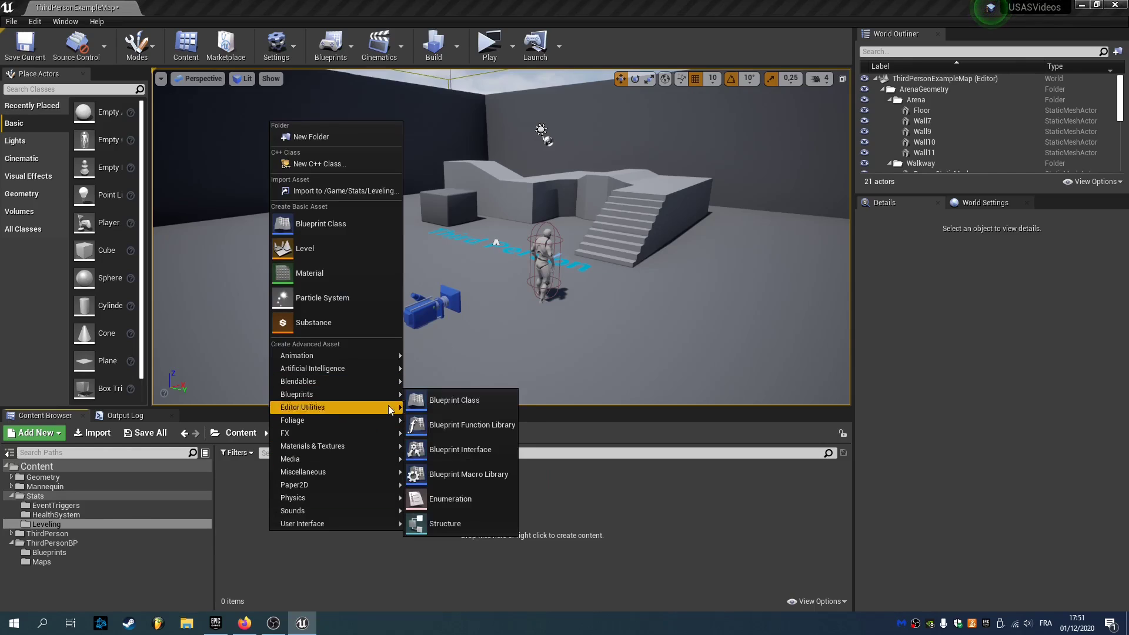
pyautogui.click(420, 401)
pyautogui.write('stat')
pyautogui.scroll(-5, 561, 452)
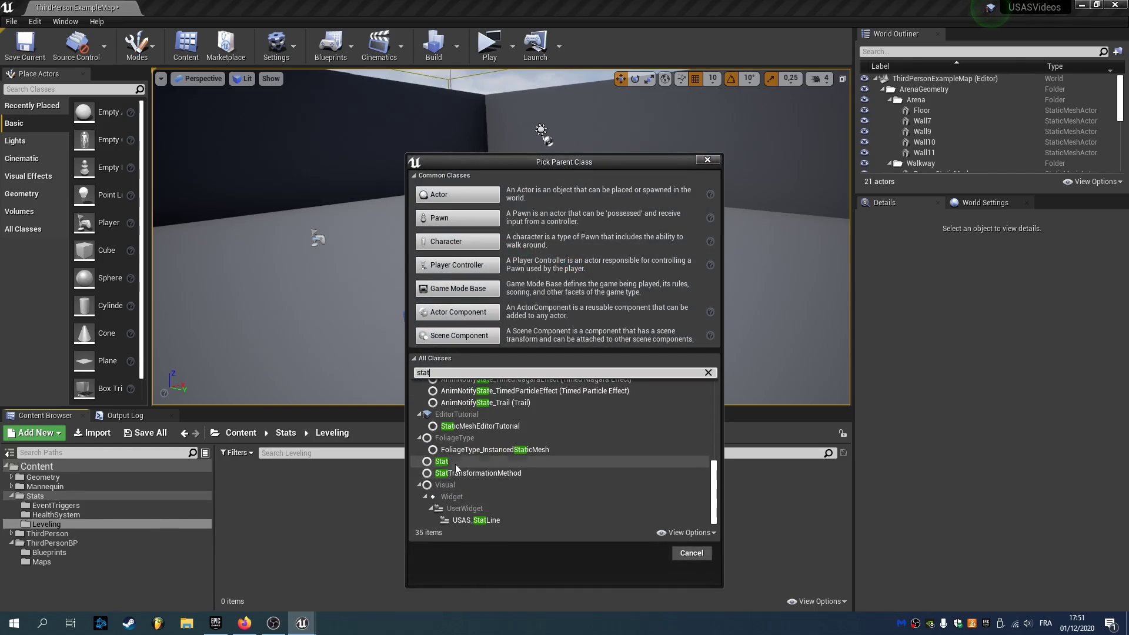
pyautogui.click(446, 461)
pyautogui.click(653, 551)
pyautogui.write('Experience')
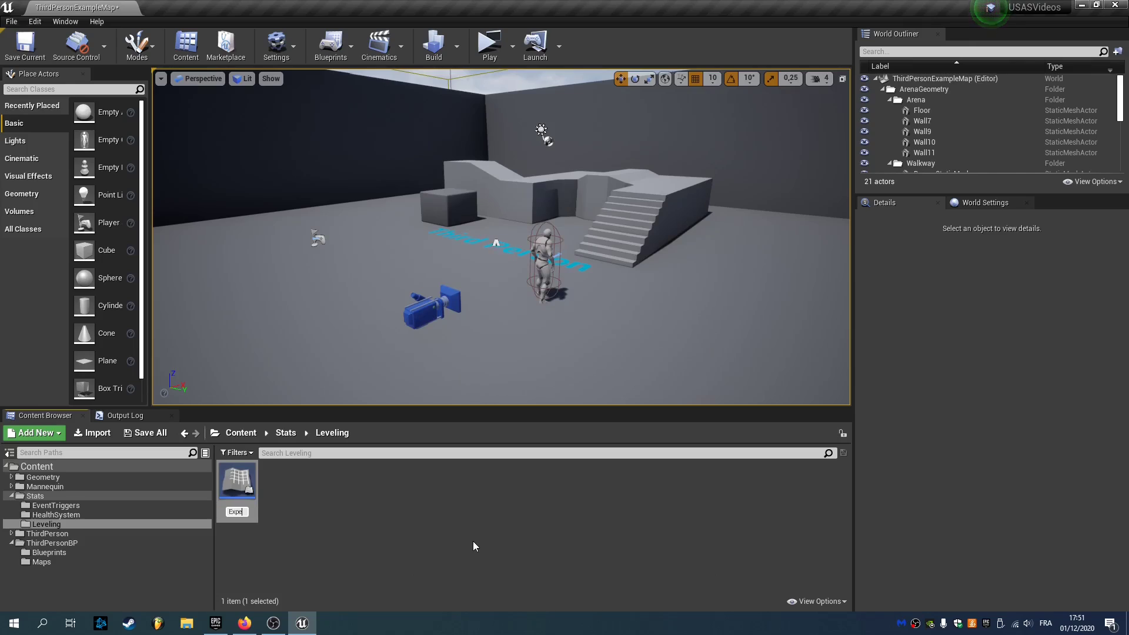
pyautogui.press('Return')
# Step: Duplicate Experience as ExperienceMax, then discard an unwanted third copy
pyautogui.hotkey('ctrl', 'w')
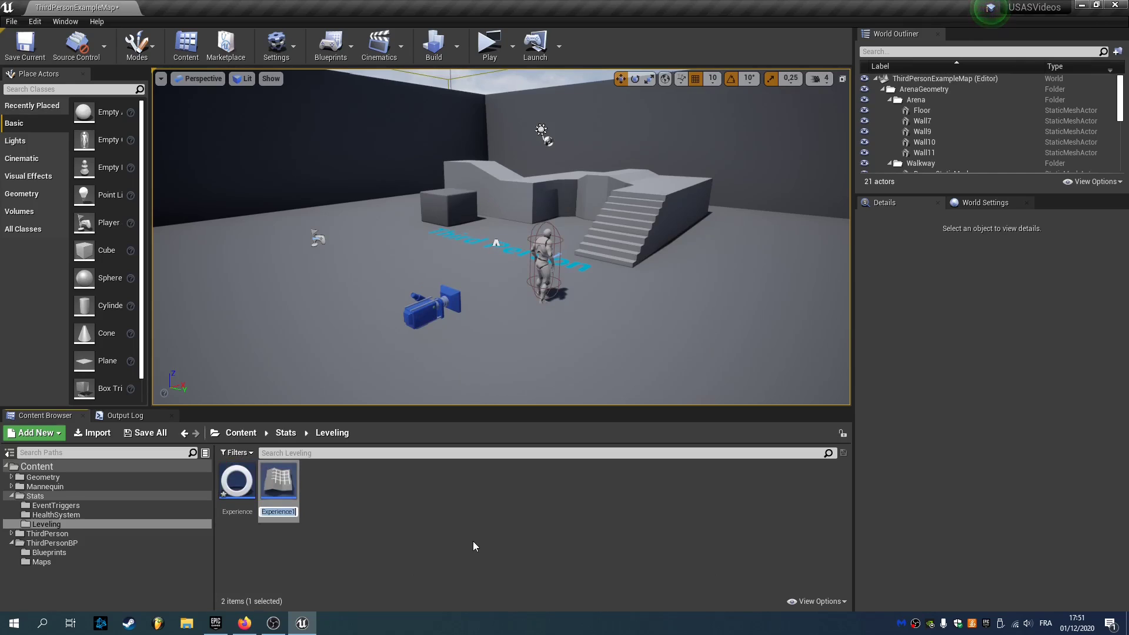
pyautogui.write('ExperienceMax')
pyautogui.press('Return')
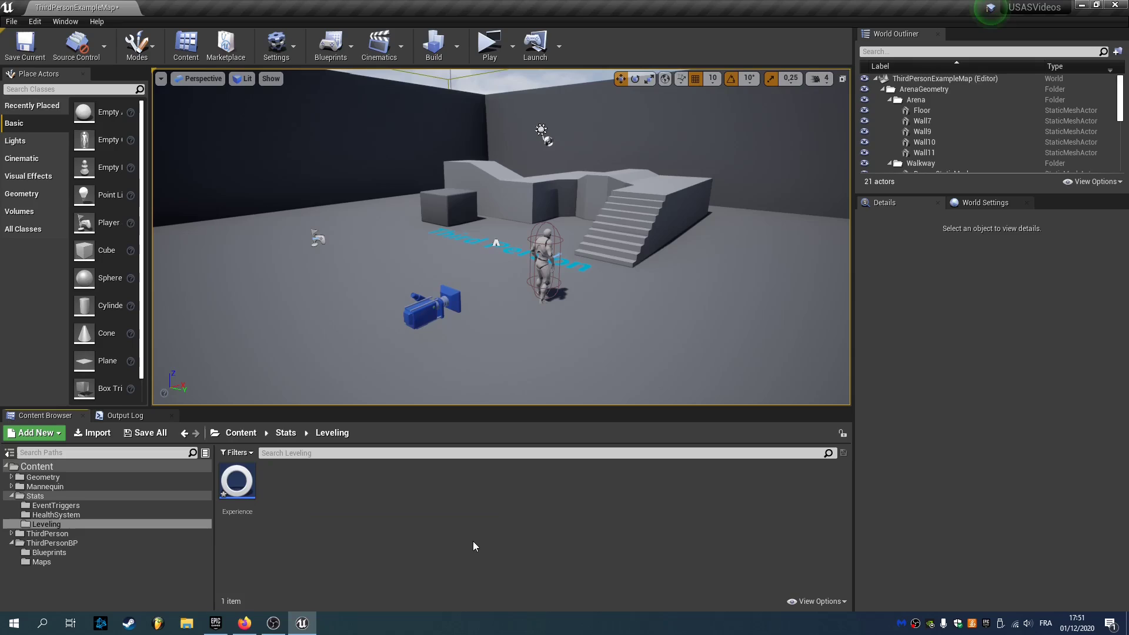
pyautogui.hotkey('ctrl', 'w')
pyautogui.press('BackSpace')
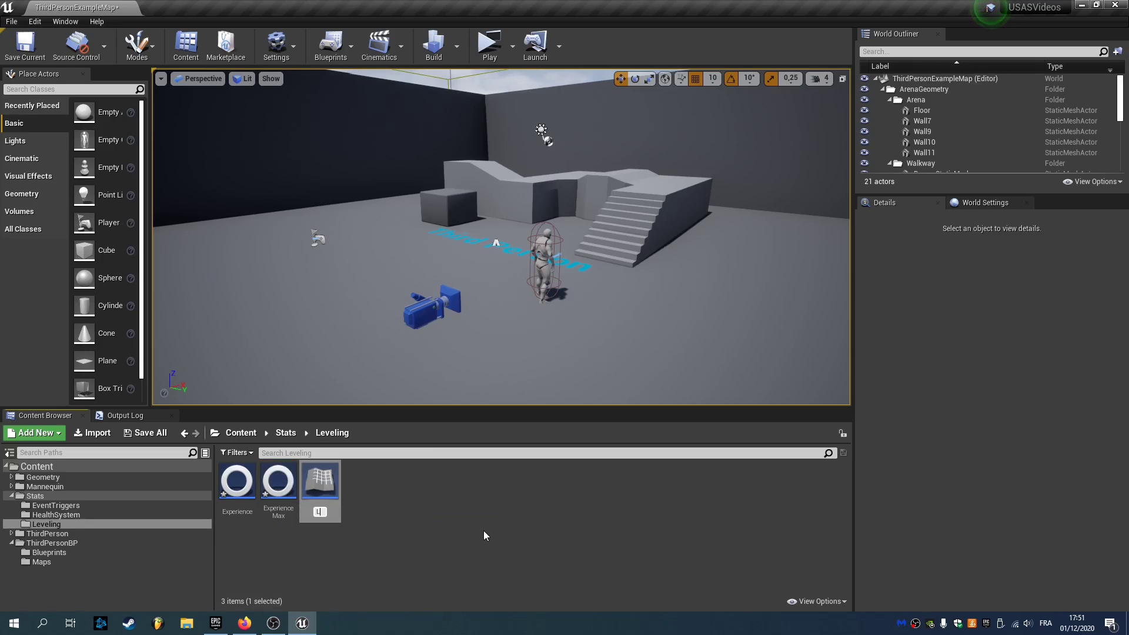
pyautogui.press('Escape')
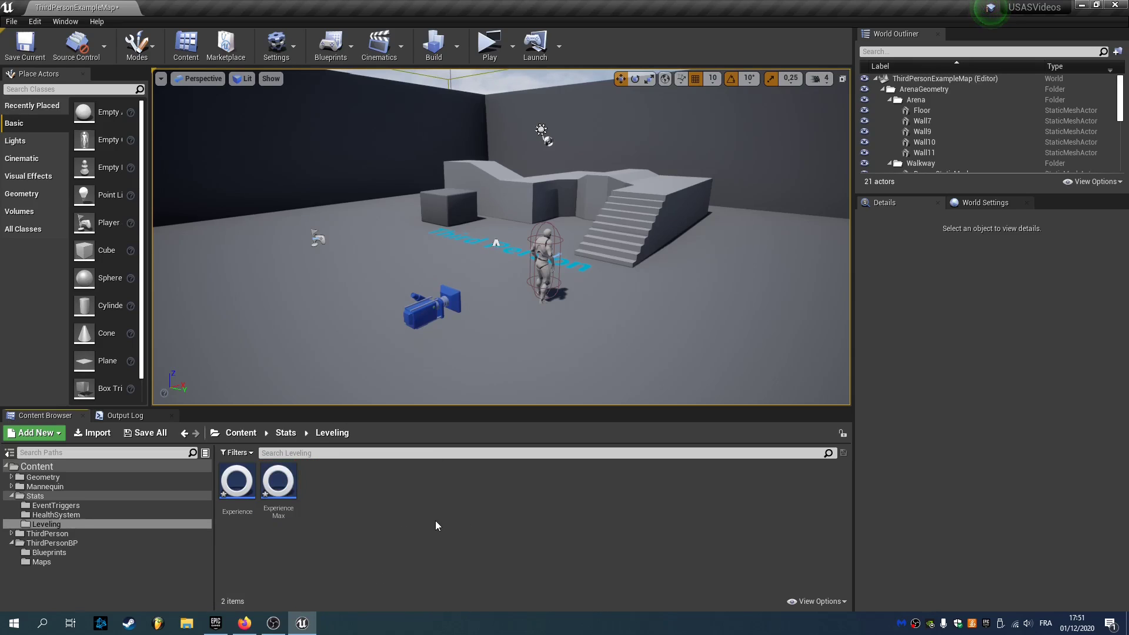
# Step: In Experience, override Get Init Settings and set Stat Display Name to 'Experience'
pyautogui.doubleClick(238, 485)
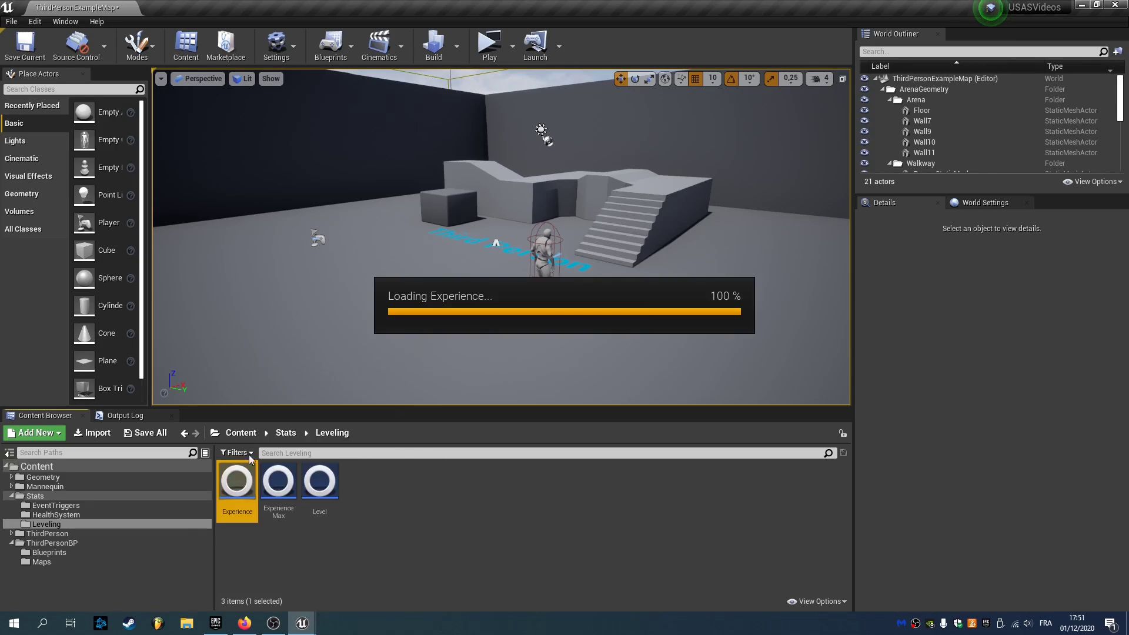
pyautogui.click(154, 97)
pyautogui.click(112, 125)
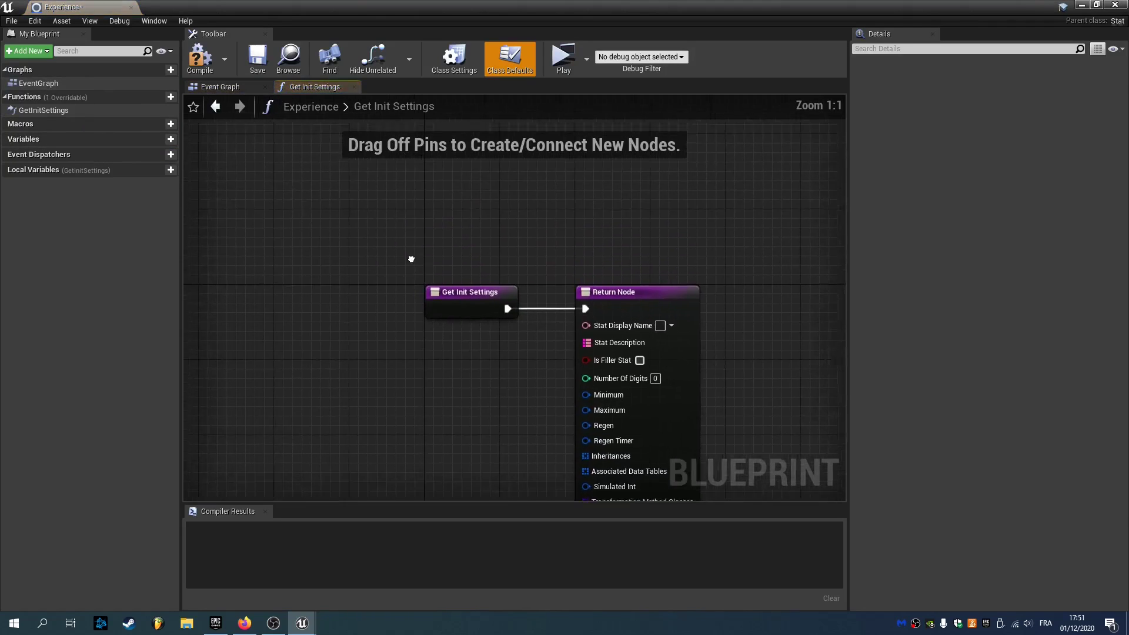
pyautogui.click(615, 232)
pyautogui.write('Ex')
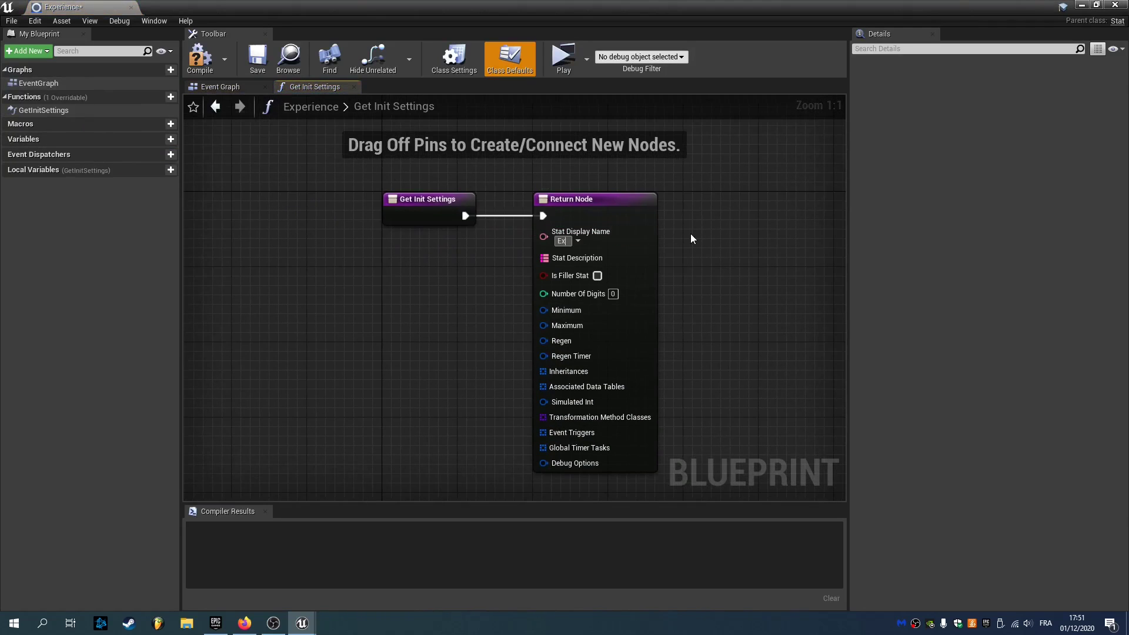
pyautogui.write('perience')
pyautogui.click(469, 312)
# Step: Feed Maximum from a Use Maximum Linked Stat node set to Experience Max, tick Can Go Above Maximum, compile
pyautogui.moveTo(469, 311); pyautogui.dragTo(472, 247, button='right')
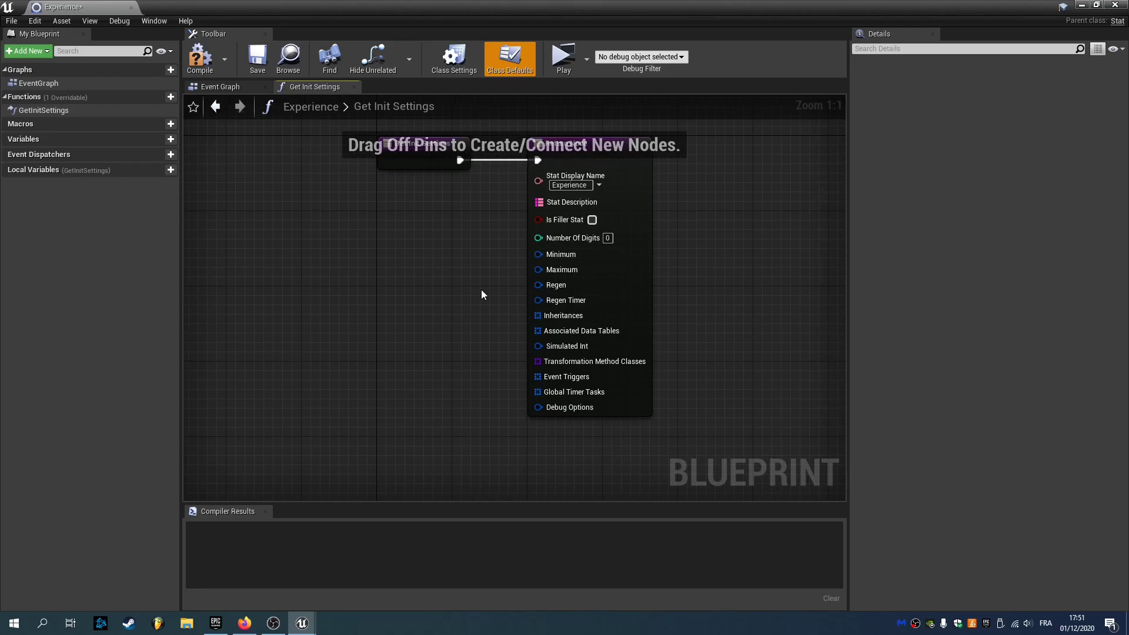
pyautogui.moveTo(474, 289); pyautogui.dragTo(446, 280, button='right')
pyautogui.moveTo(516, 263); pyautogui.dragTo(369, 279)
pyautogui.click(433, 341)
pyautogui.click(499, 373)
pyautogui.click(370, 280)
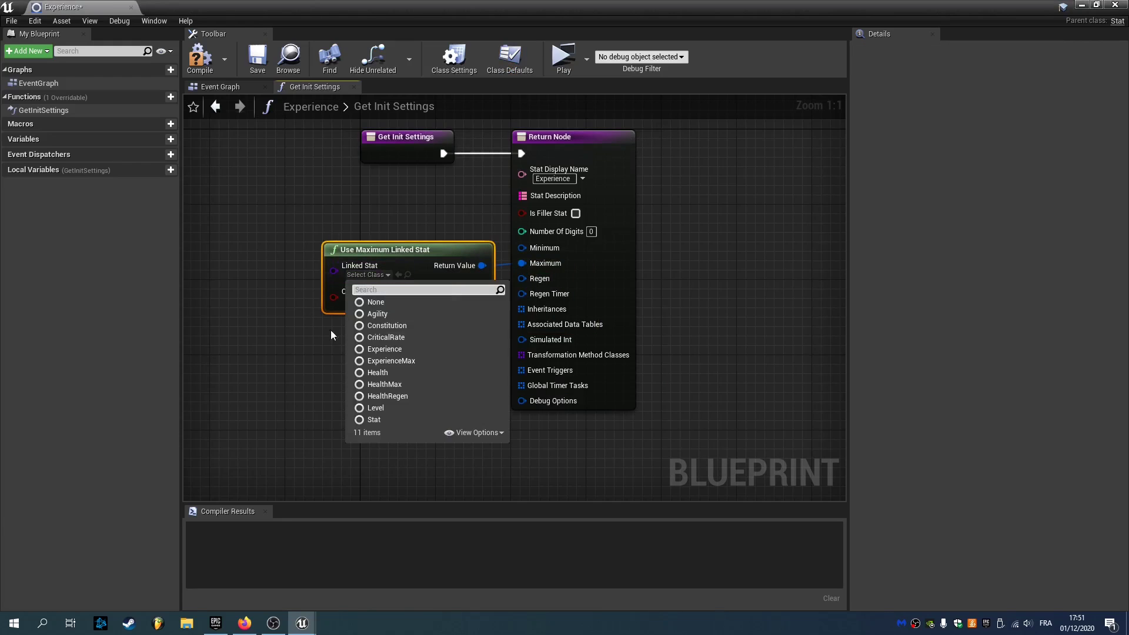
pyautogui.click(391, 362)
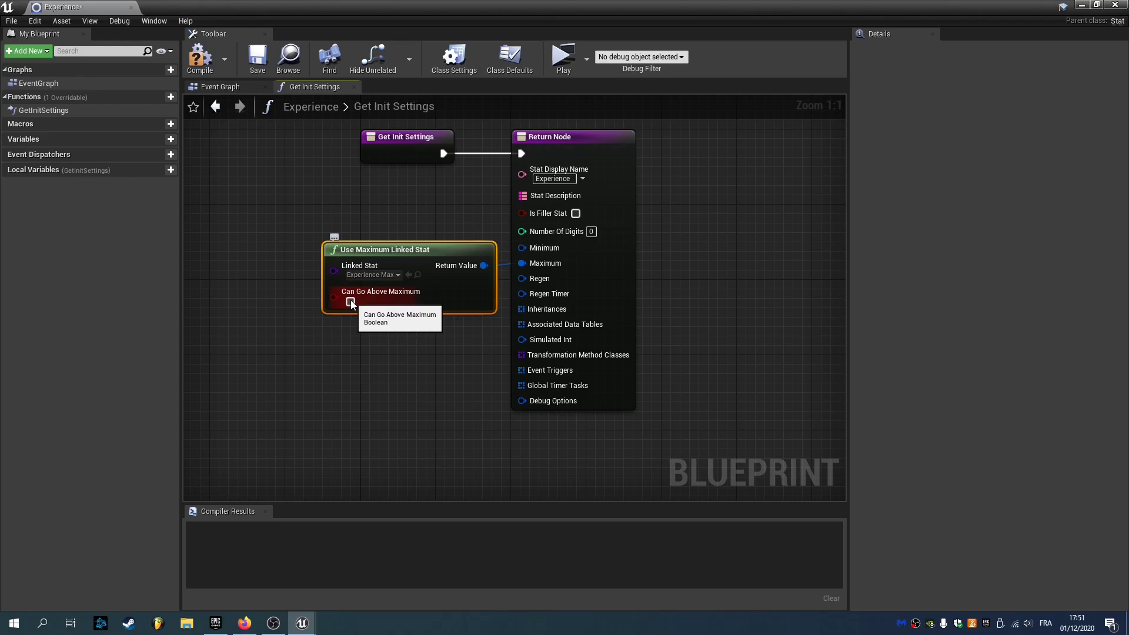
pyautogui.click(351, 301)
pyautogui.click(200, 59)
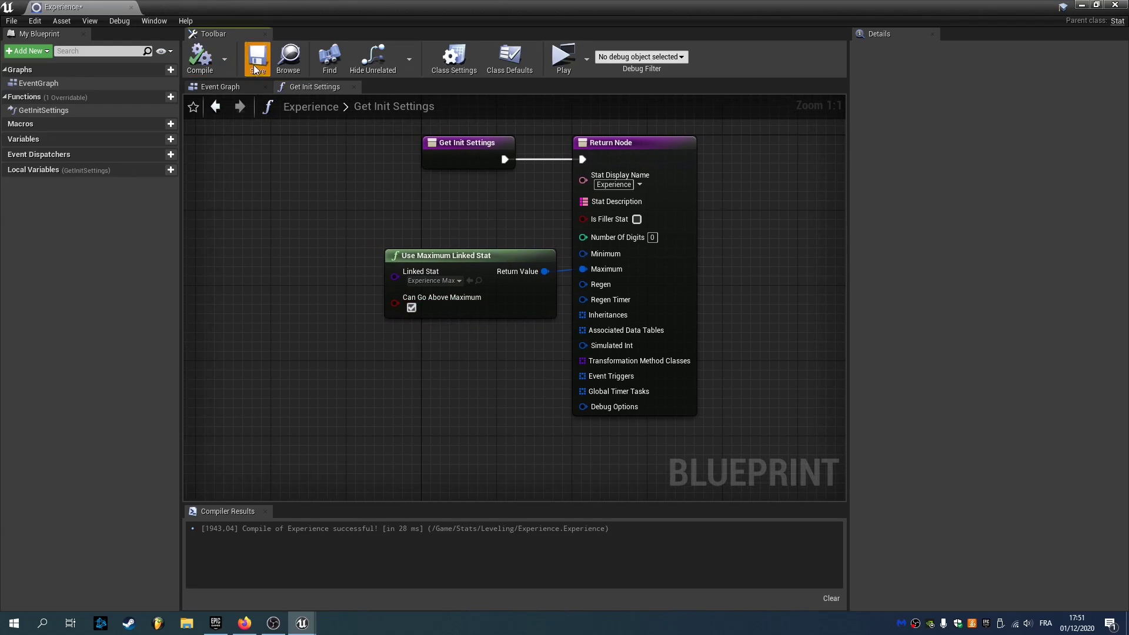
# Step: Reposition the Use Maximum Linked Stat node, keeping Experience Max as its linked stat
pyautogui.moveTo(523, 304); pyautogui.dragTo(506, 303)
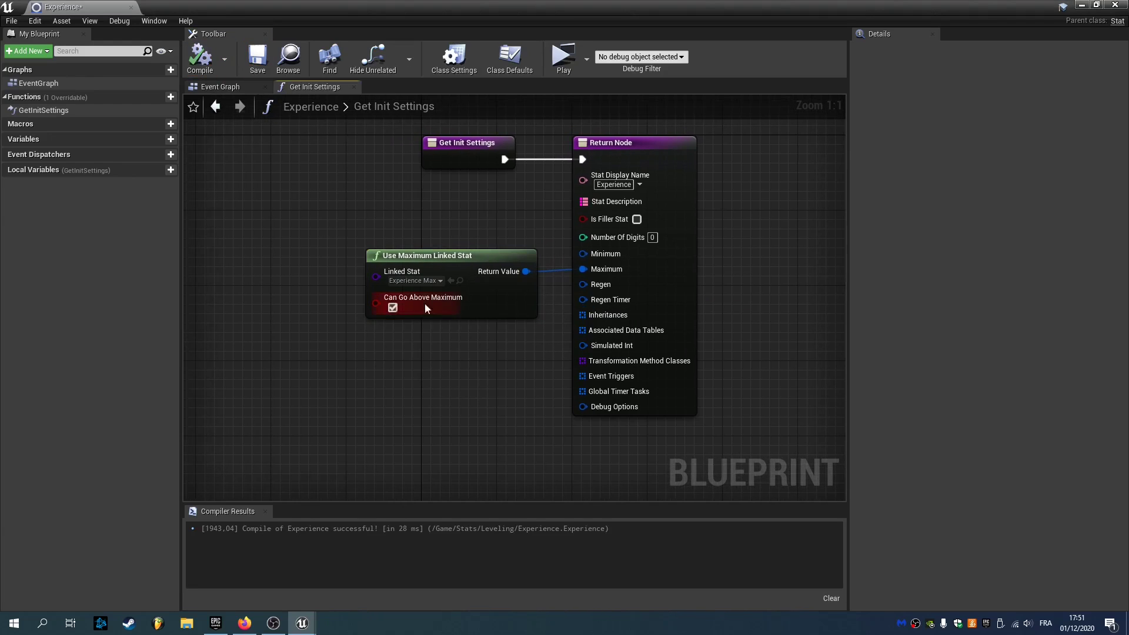
pyautogui.click(415, 280)
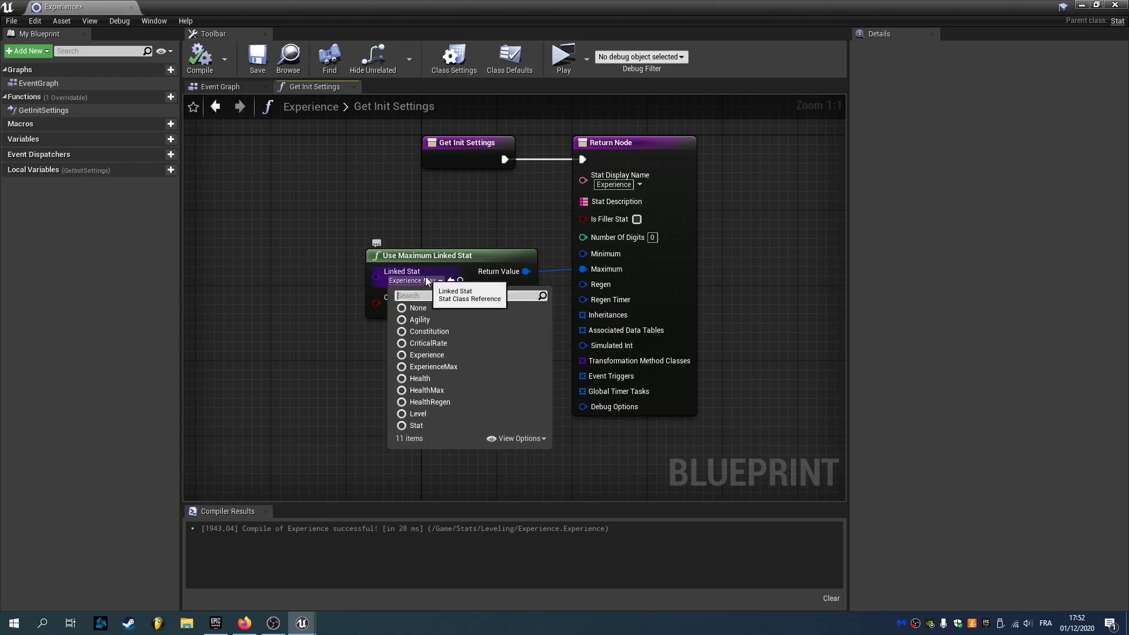
pyautogui.click(280, 281)
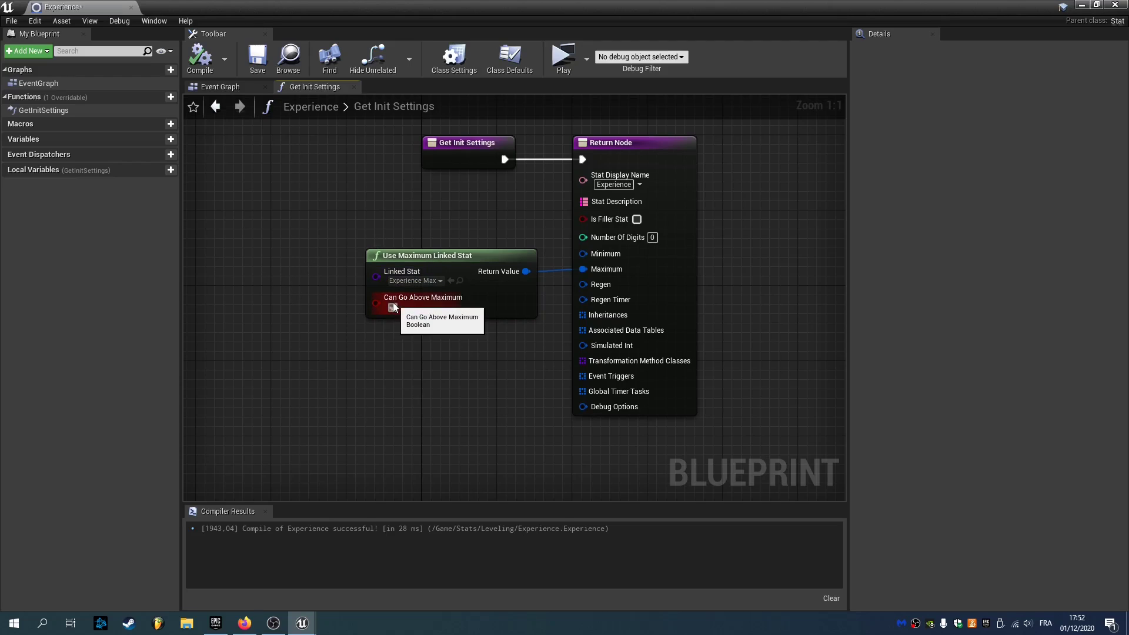
pyautogui.moveTo(530, 332); pyautogui.dragTo(372, 286)
# Step: Recompile Experience and place an Event Begin Play node in the Event Graph
pyautogui.click(200, 57)
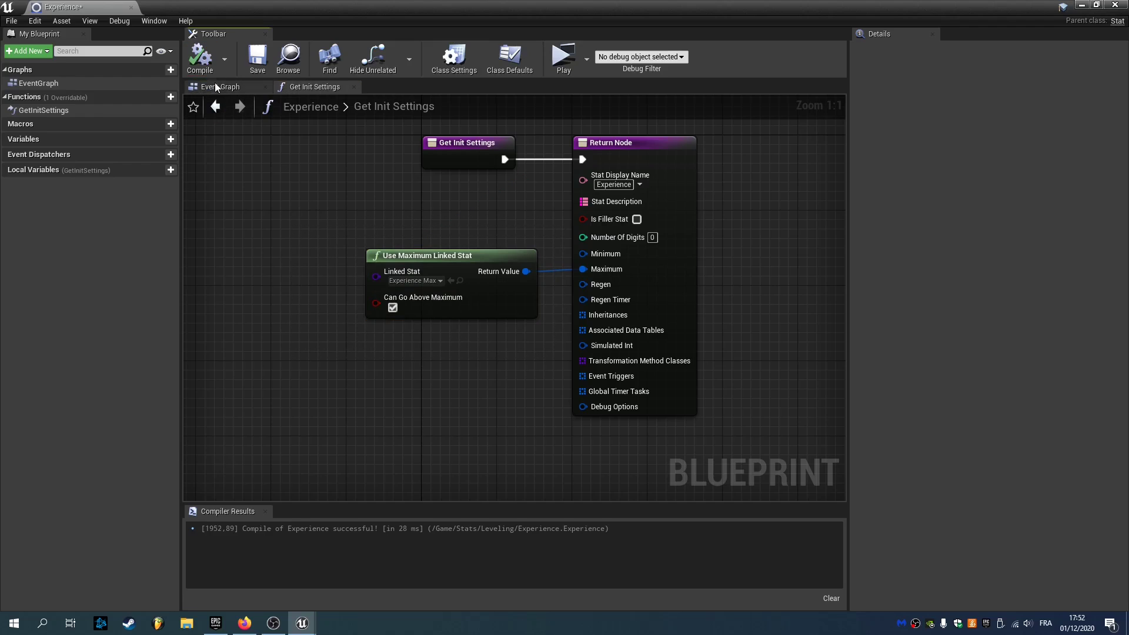
pyautogui.click(217, 86)
pyautogui.rightClick(413, 290)
pyautogui.write('begin')
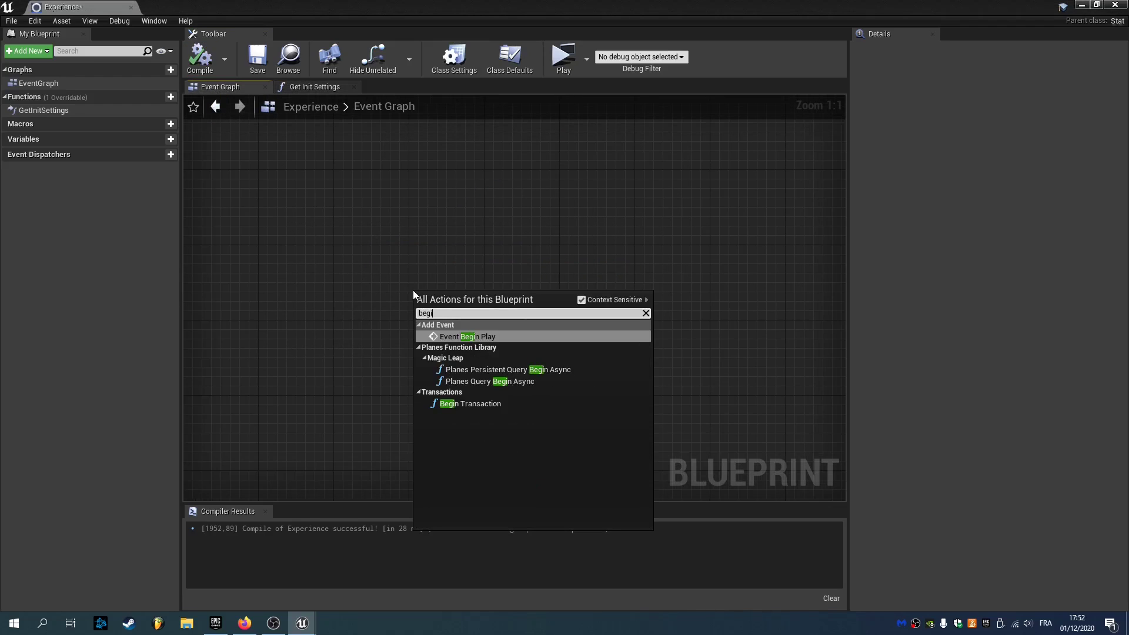
pyautogui.press('Return')
# Step: Bind On Reached Maximum from Begin Play to a custom event named EventOnReachedMaximum, and save
pyautogui.moveTo(493, 317); pyautogui.dragTo(537, 309)
pyautogui.write('onreached')
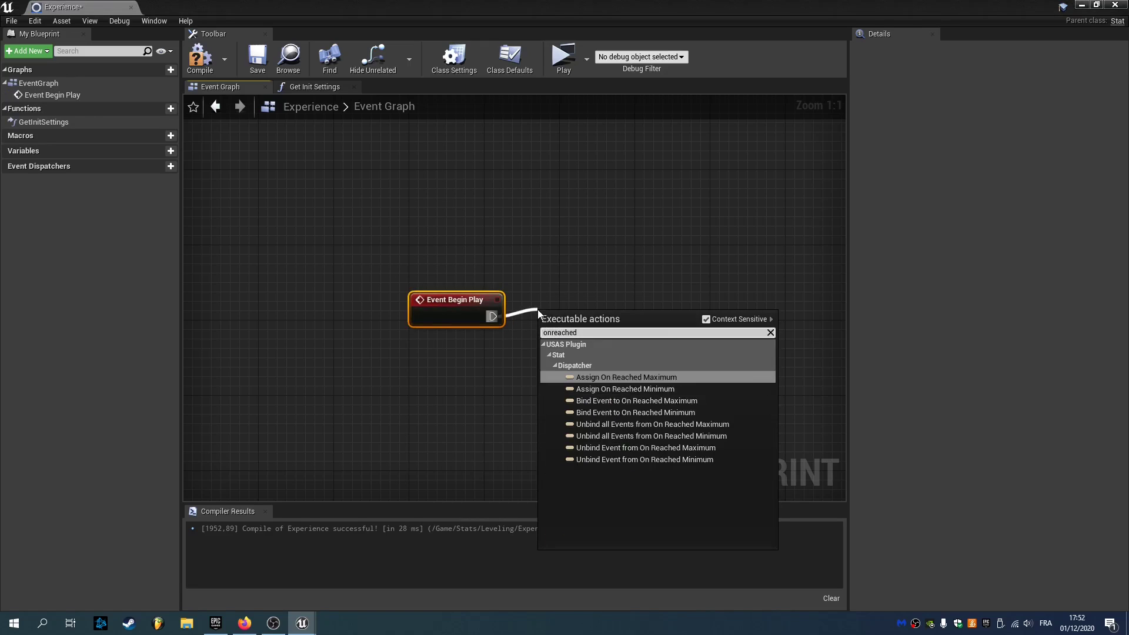
pyautogui.press('Return')
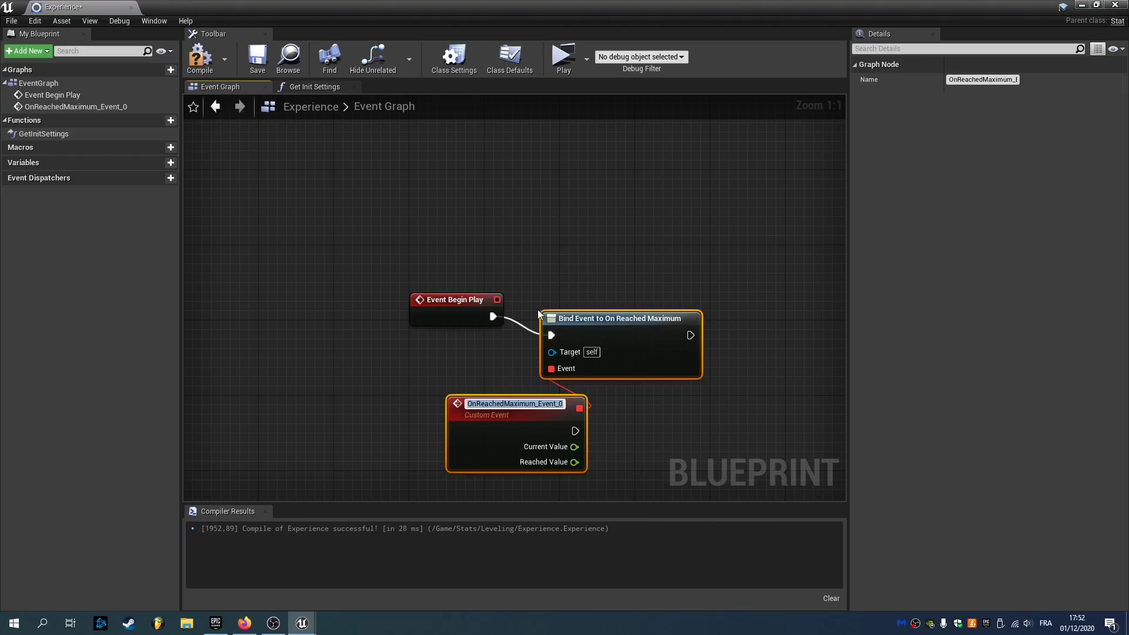
pyautogui.write('Eve')
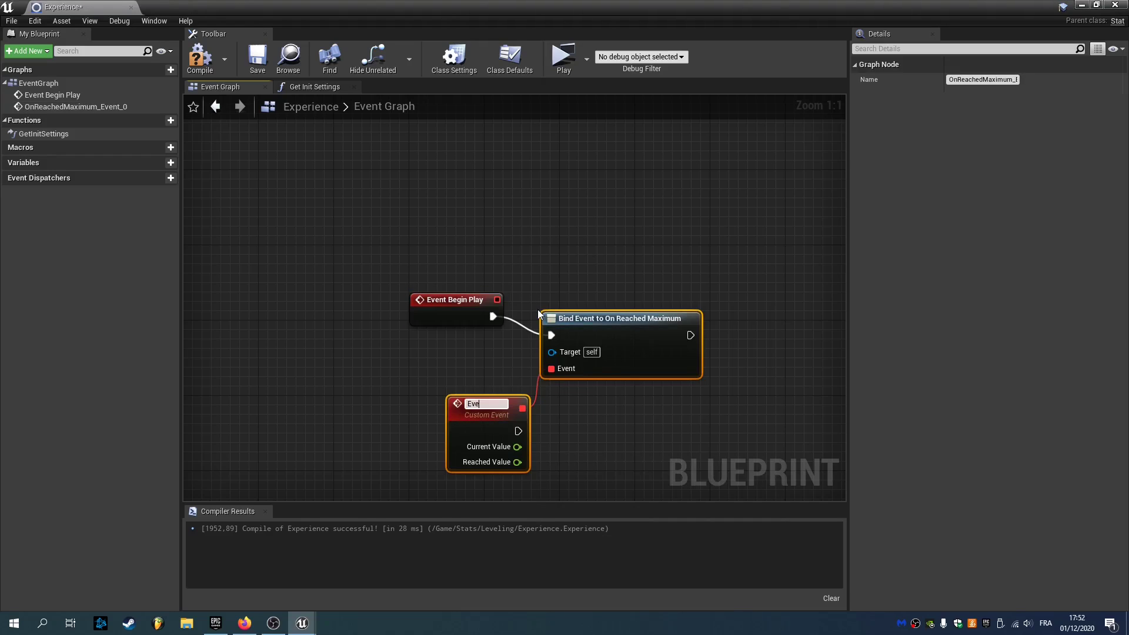
pyautogui.write('ntOnReachedMaximum')
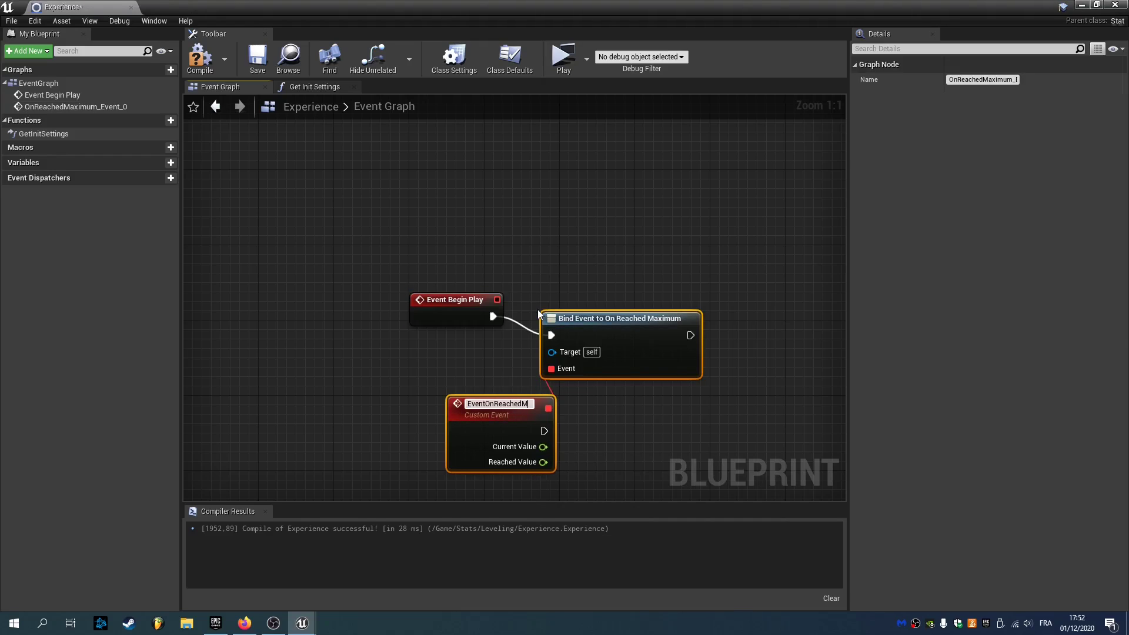
pyautogui.press('Return')
pyautogui.hotkey('ctrl', 's')
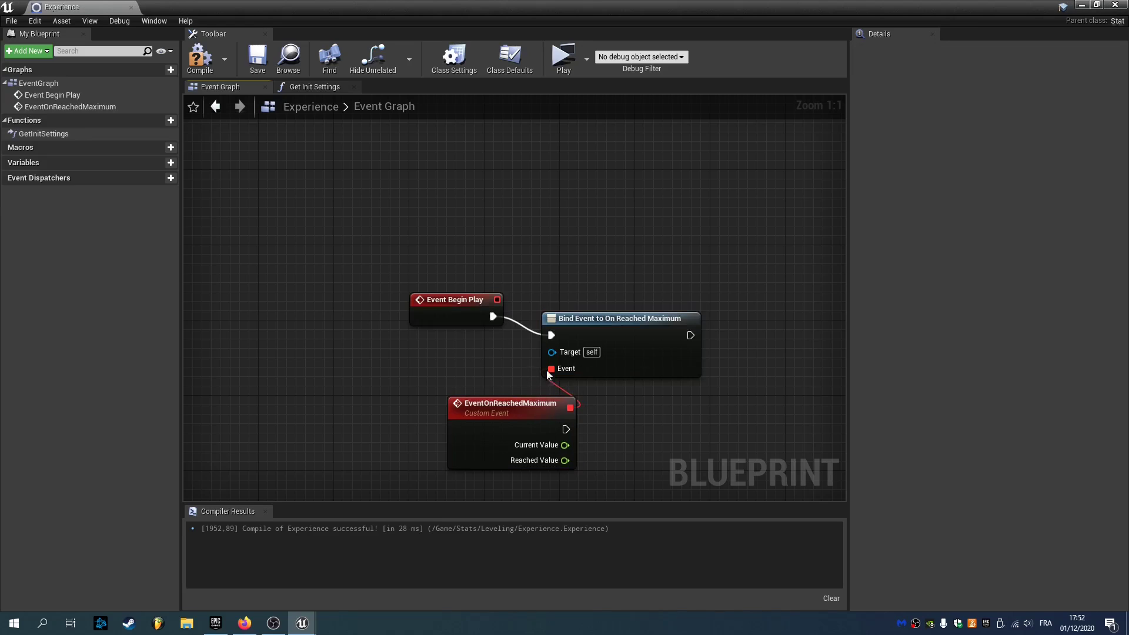
# Step: Tidy the Begin Play binding nodes and pull an execution wire from the custom event
pyautogui.moveTo(629, 351); pyautogui.dragTo(629, 333)
pyautogui.moveTo(538, 408); pyautogui.dragTo(482, 417)
pyautogui.moveTo(536, 426); pyautogui.dragTo(471, 284, button='right')
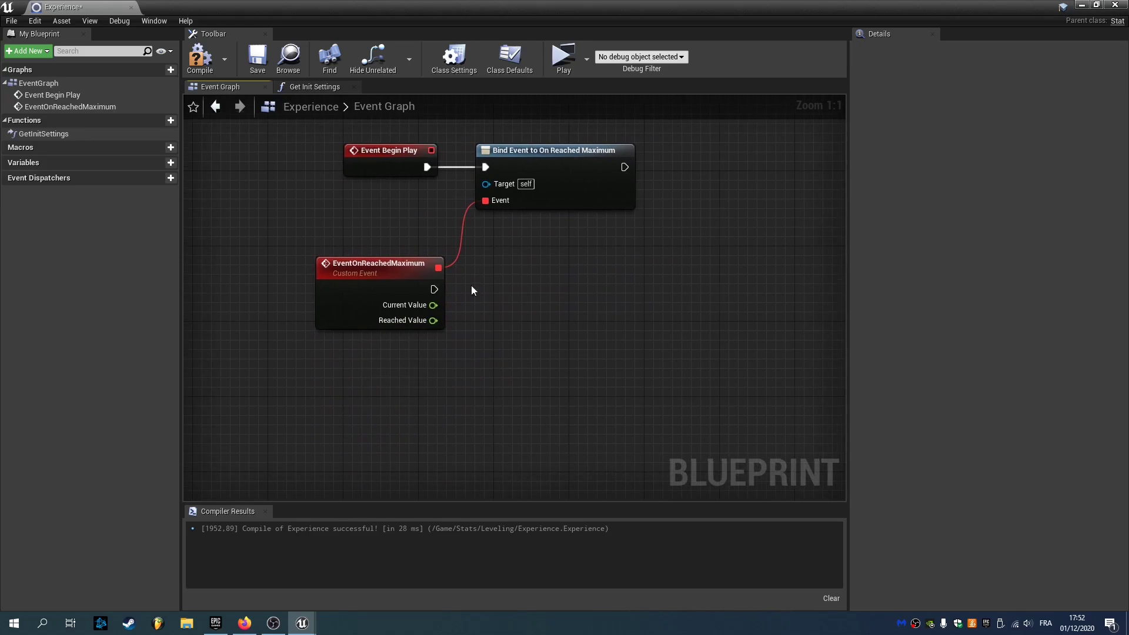
pyautogui.moveTo(451, 242); pyautogui.dragTo(281, 346)
pyautogui.click(485, 341)
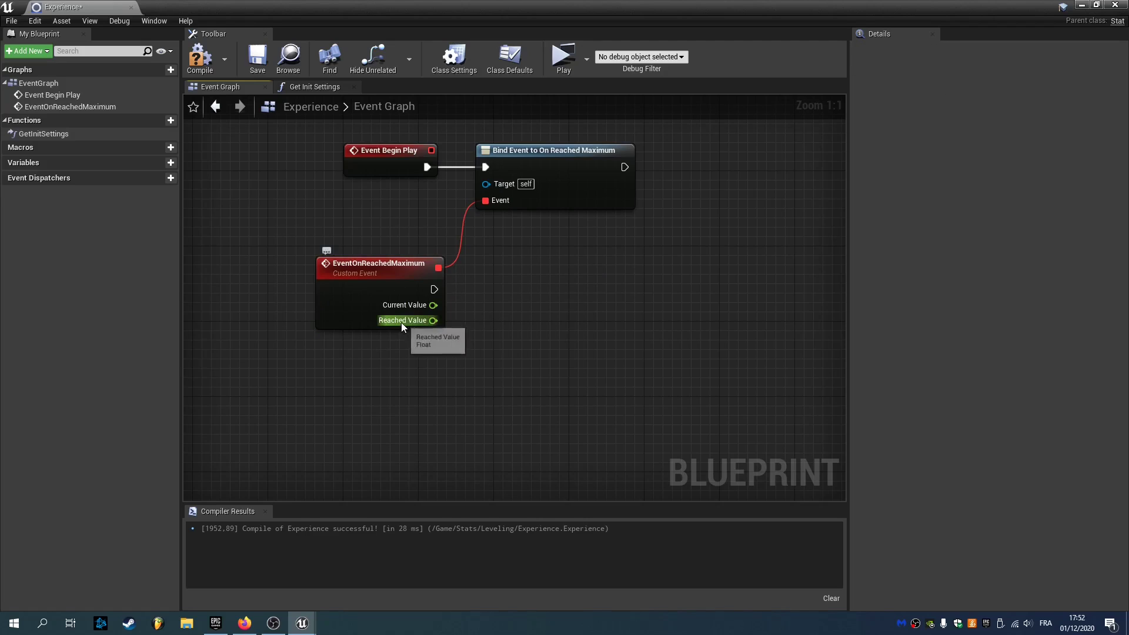
pyautogui.moveTo(434, 289); pyautogui.dragTo(521, 286)
# Step: Replace the wrong node with the Stat plugin's Set Base Value, wired after EventOnReachedMaximum
pyautogui.write('set base')
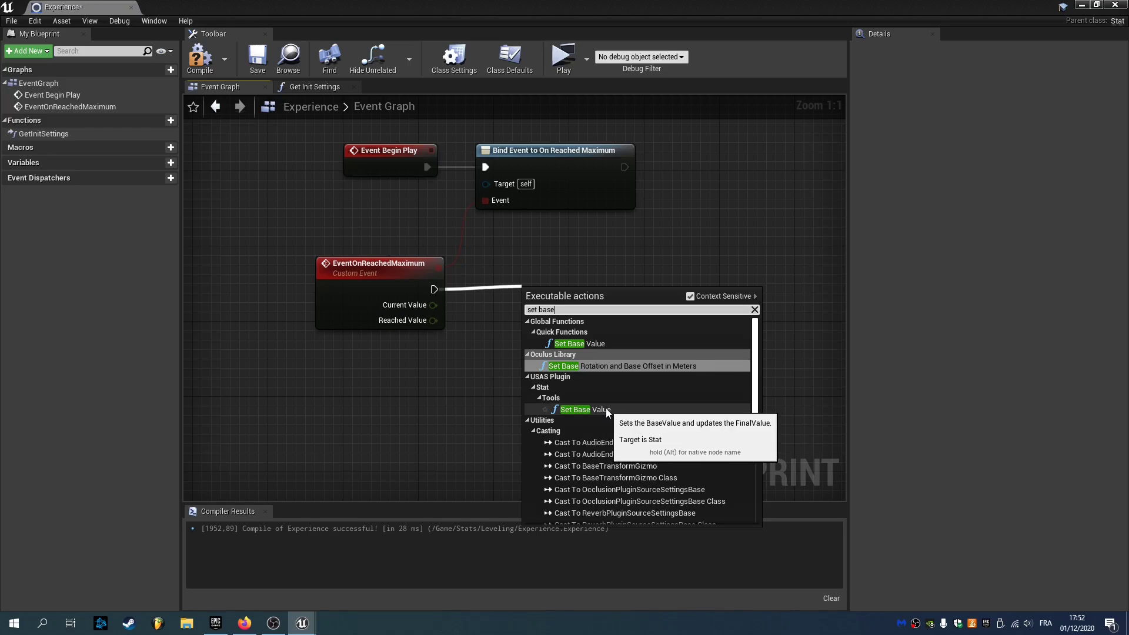
pyautogui.click(563, 345)
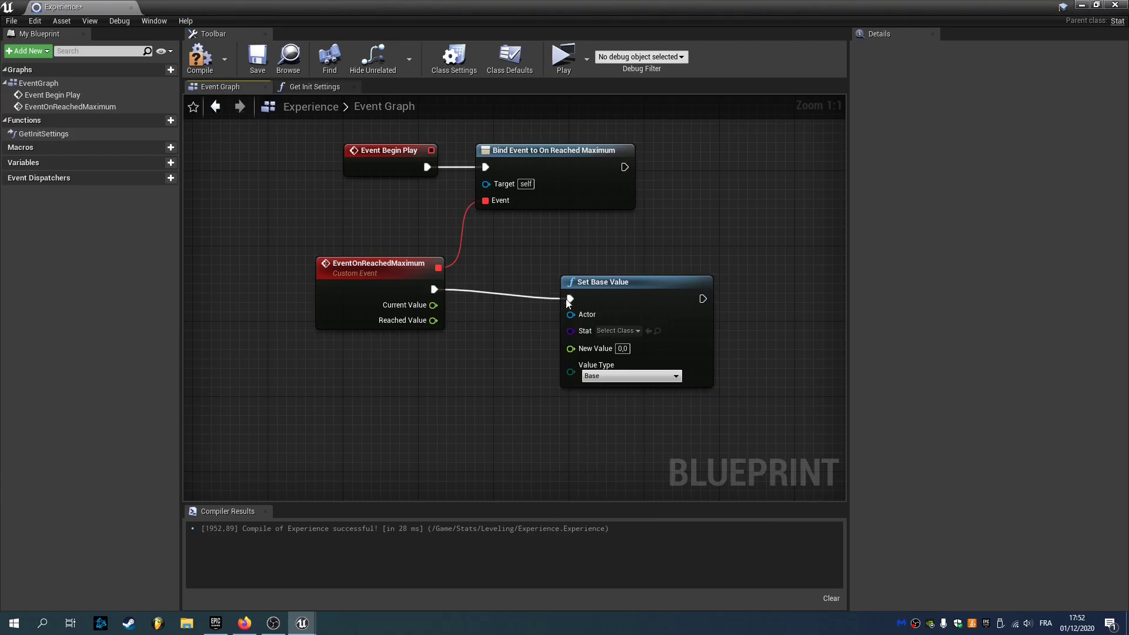
pyautogui.press('Delete')
pyautogui.moveTo(433, 289); pyautogui.dragTo(495, 290)
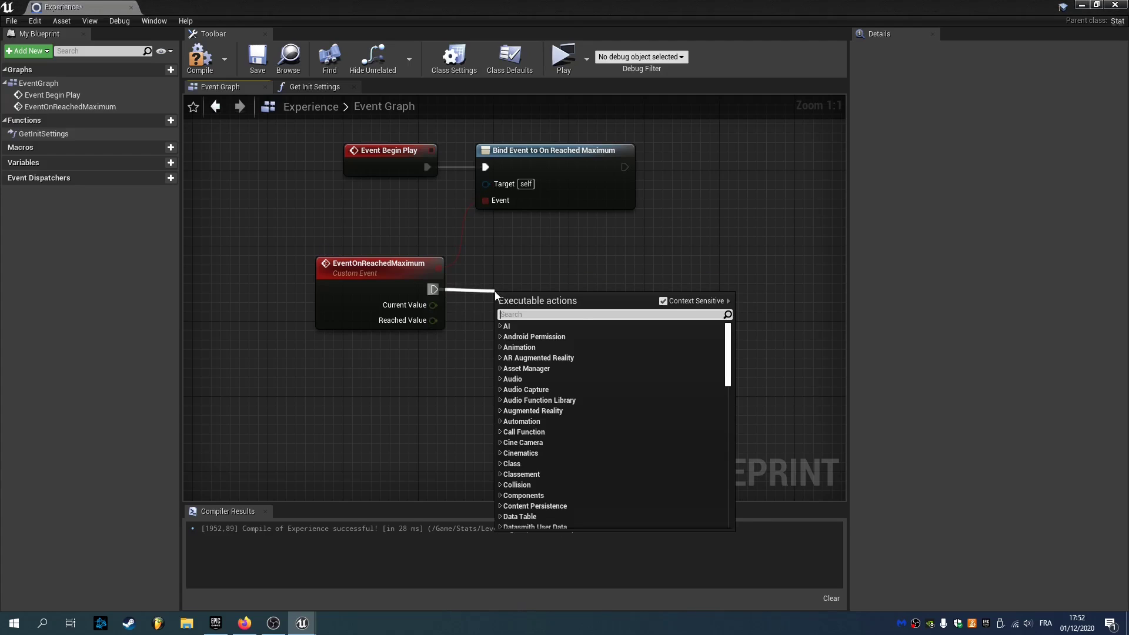
pyautogui.write('set base value')
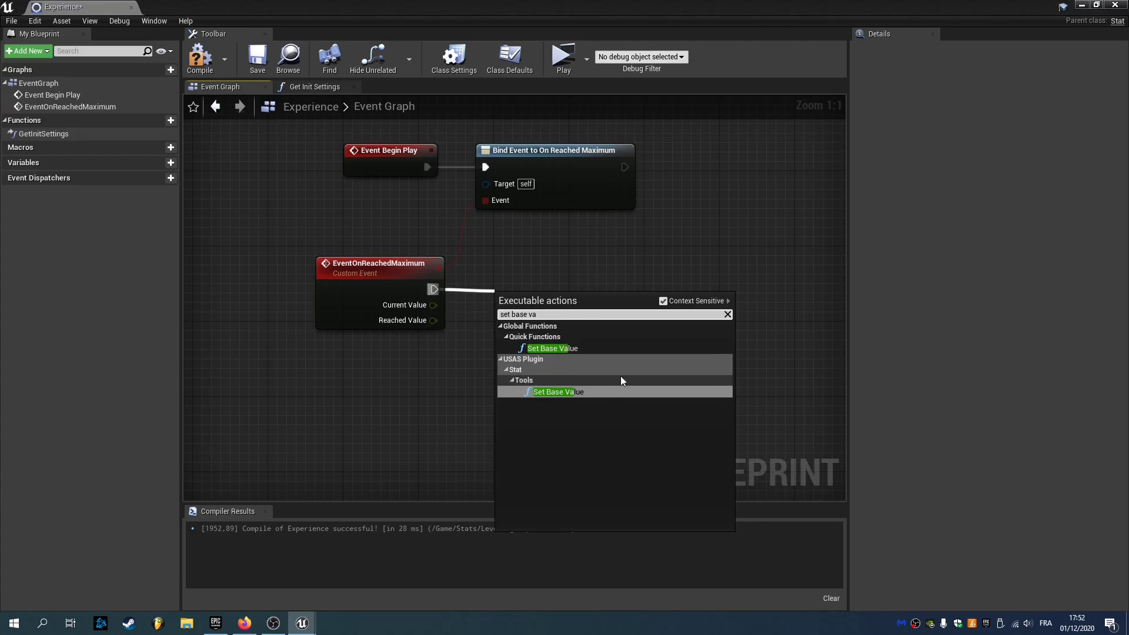
pyautogui.click(620, 378)
pyautogui.moveTo(590, 327); pyautogui.dragTo(684, 289)
pyautogui.click(461, 320)
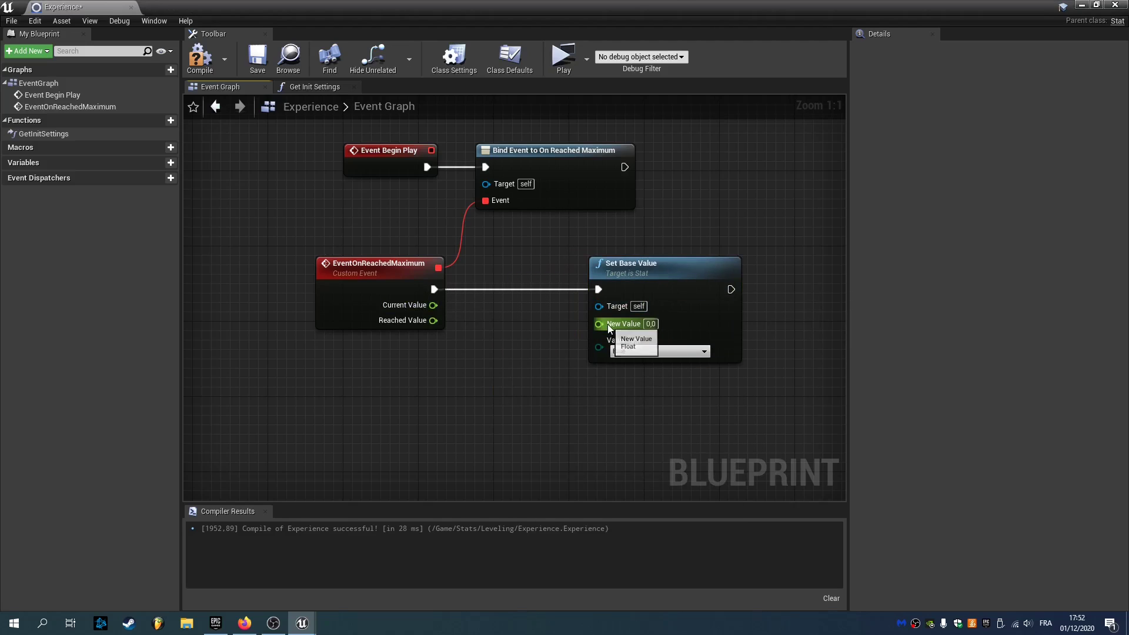
# Step: Feed New Value with a float subtraction of Current Value minus Reached Value
pyautogui.moveTo(433, 304); pyautogui.dragTo(492, 312)
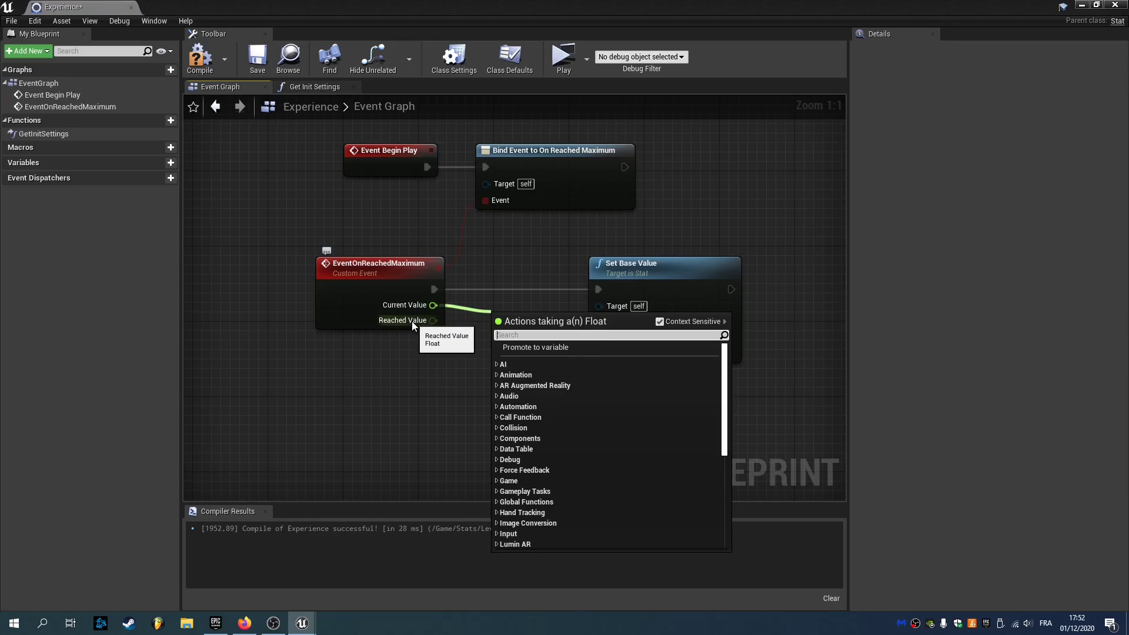
pyautogui.write('-')
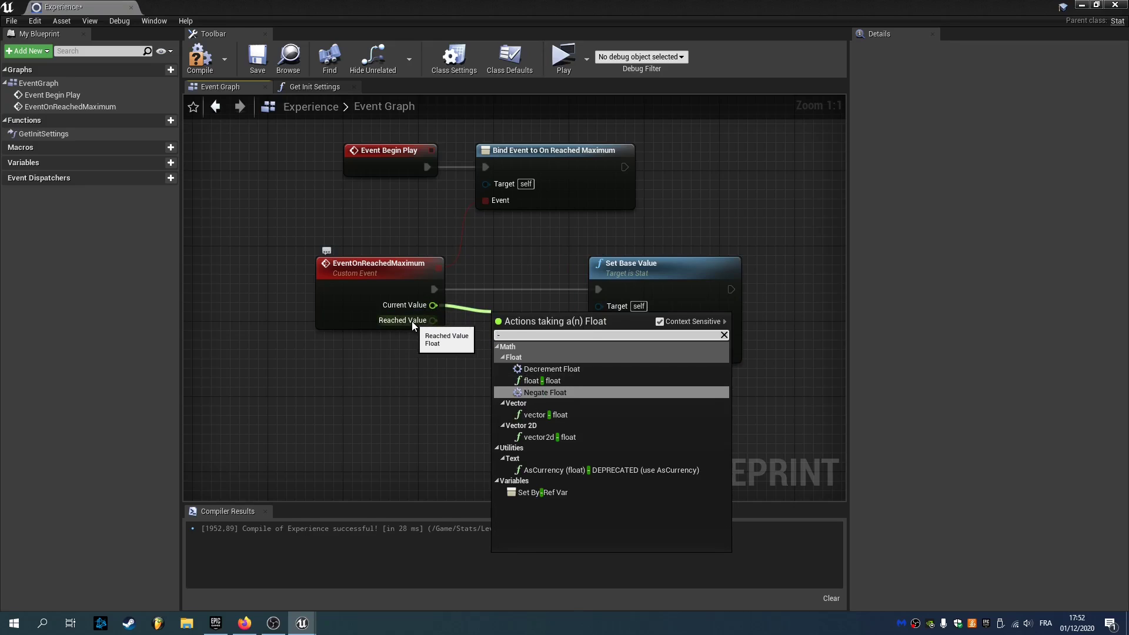
pyautogui.press('Up')
pyautogui.press('Return')
pyautogui.moveTo(408, 320); pyautogui.dragTo(599, 324)
pyautogui.moveTo(514, 327); pyautogui.dragTo(506, 327)
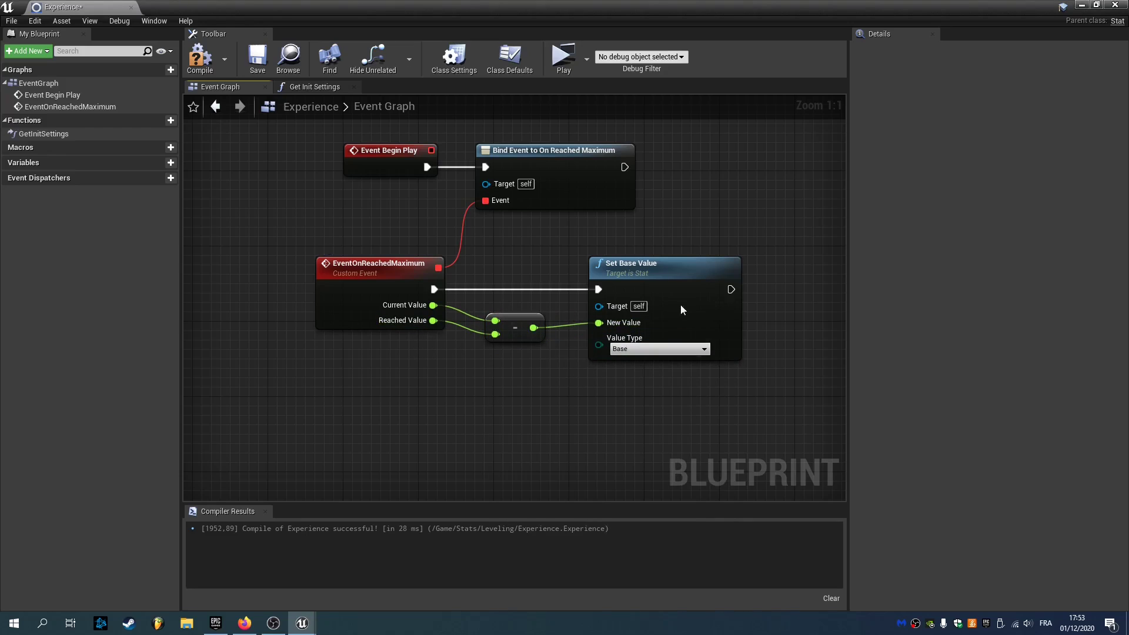
# Step: Tidy the layout and pull an execution wire from Set Base Value's output
pyautogui.moveTo(646, 264); pyautogui.dragTo(637, 264)
pyautogui.click(595, 426)
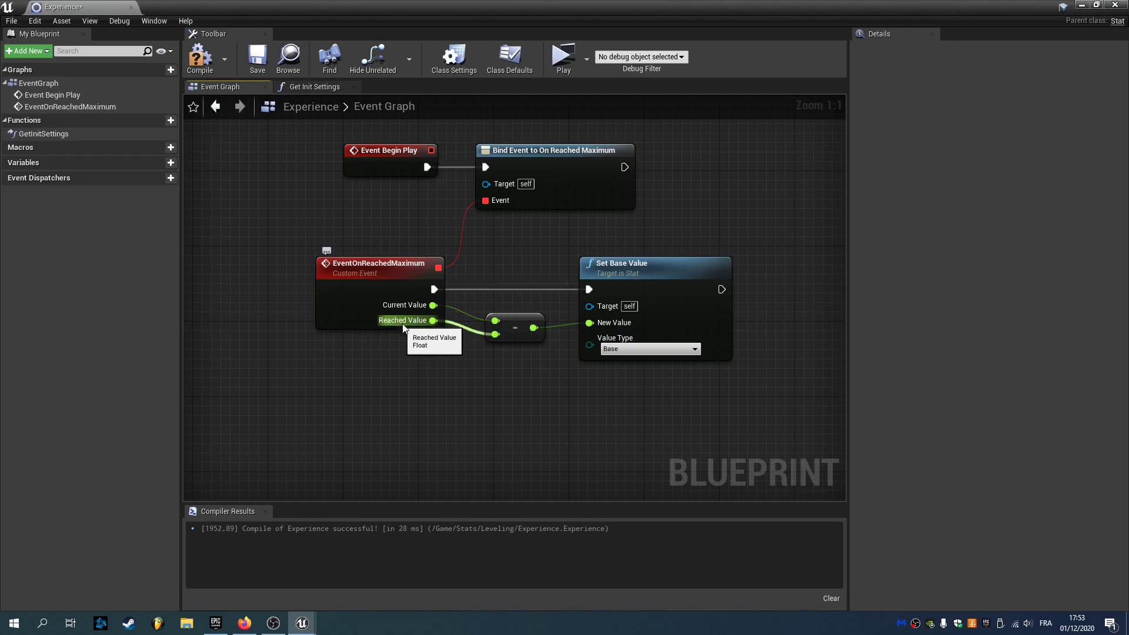
pyautogui.moveTo(504, 356); pyautogui.dragTo(420, 347, button='right')
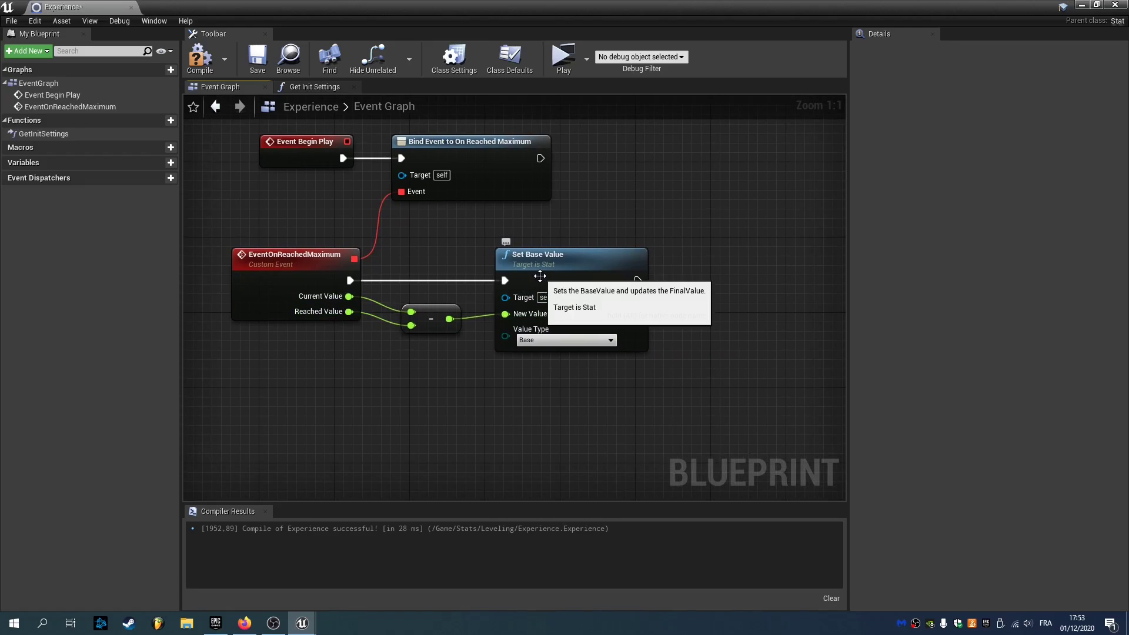
pyautogui.moveTo(550, 276); pyautogui.dragTo(362, 277, button='right')
pyautogui.moveTo(449, 279); pyautogui.dragTo(552, 272)
# Step: Add a Get Stat Ref node below Set Base Value
pyautogui.click(483, 312)
pyautogui.rightClick(483, 312)
pyautogui.write('get ')
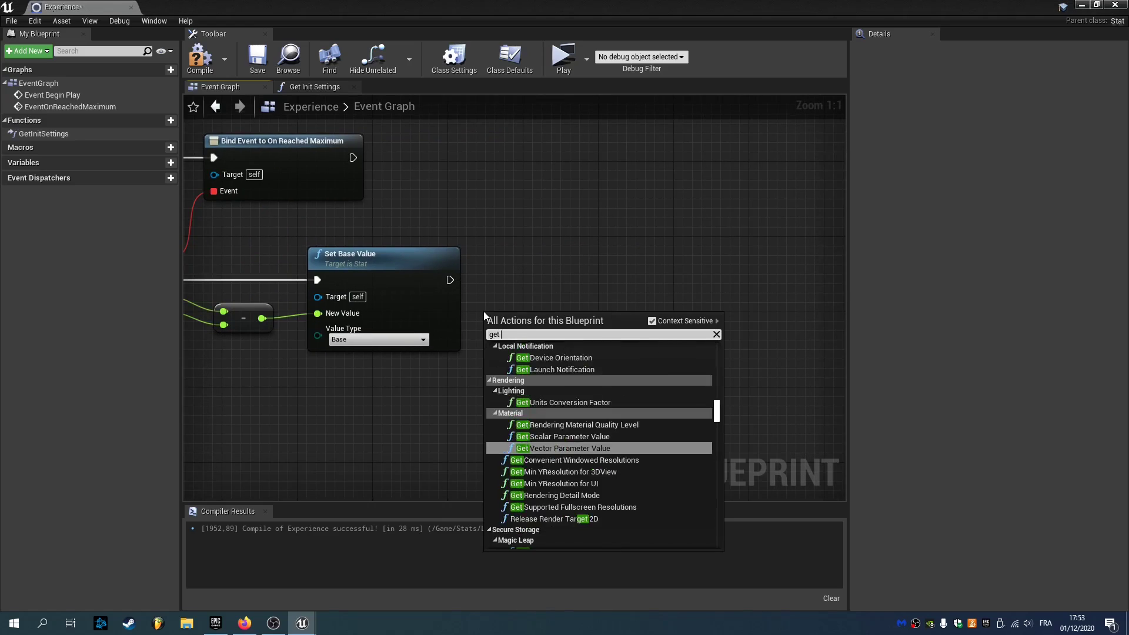
pyautogui.write('stat ref')
pyautogui.press('Return')
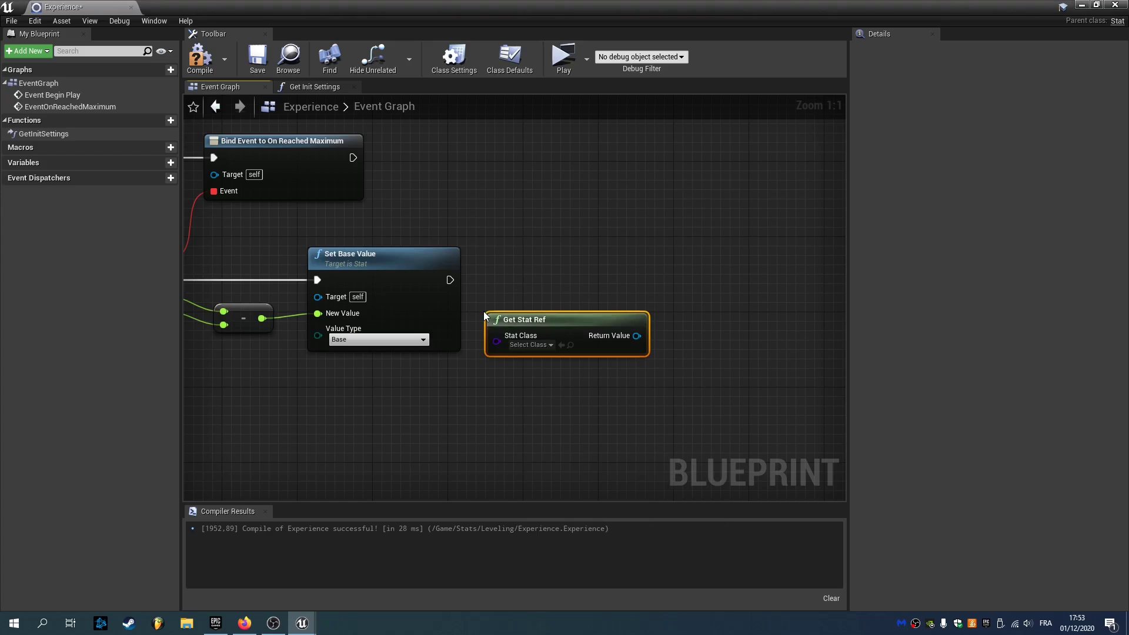
pyautogui.rightClick(481, 412)
pyautogui.write('get stat')
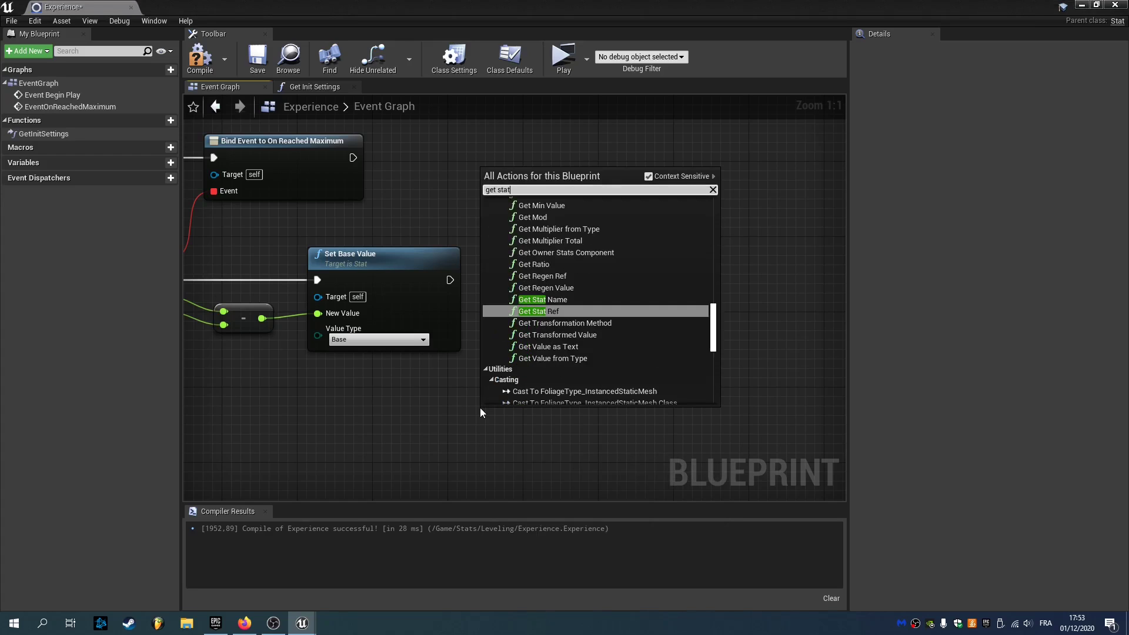
pyautogui.write(' ref')
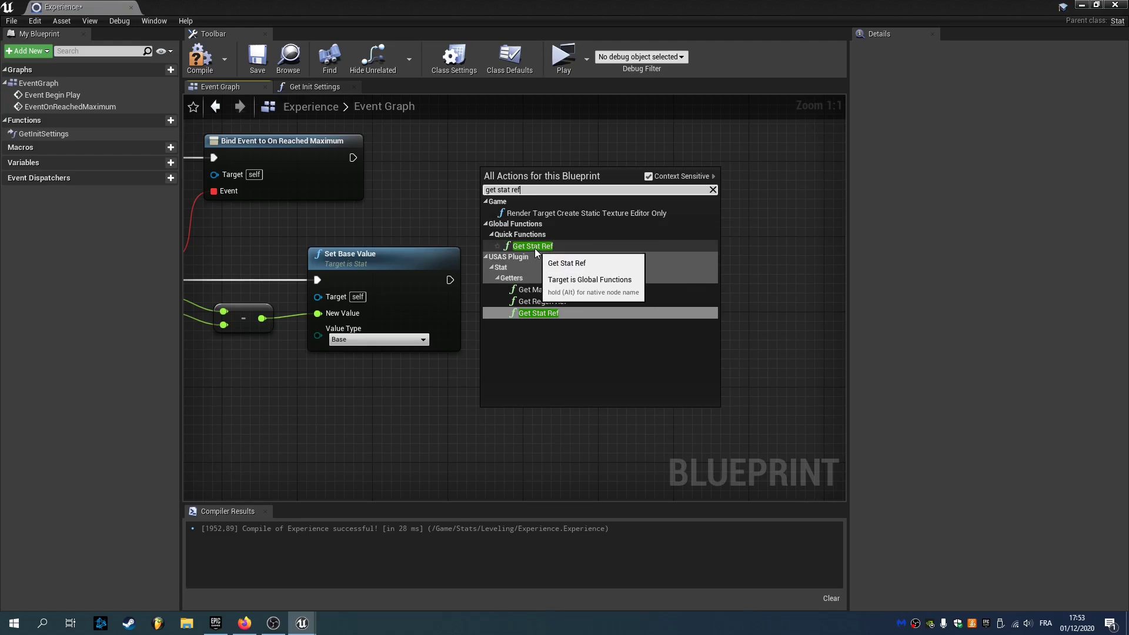
pyautogui.press('Return')
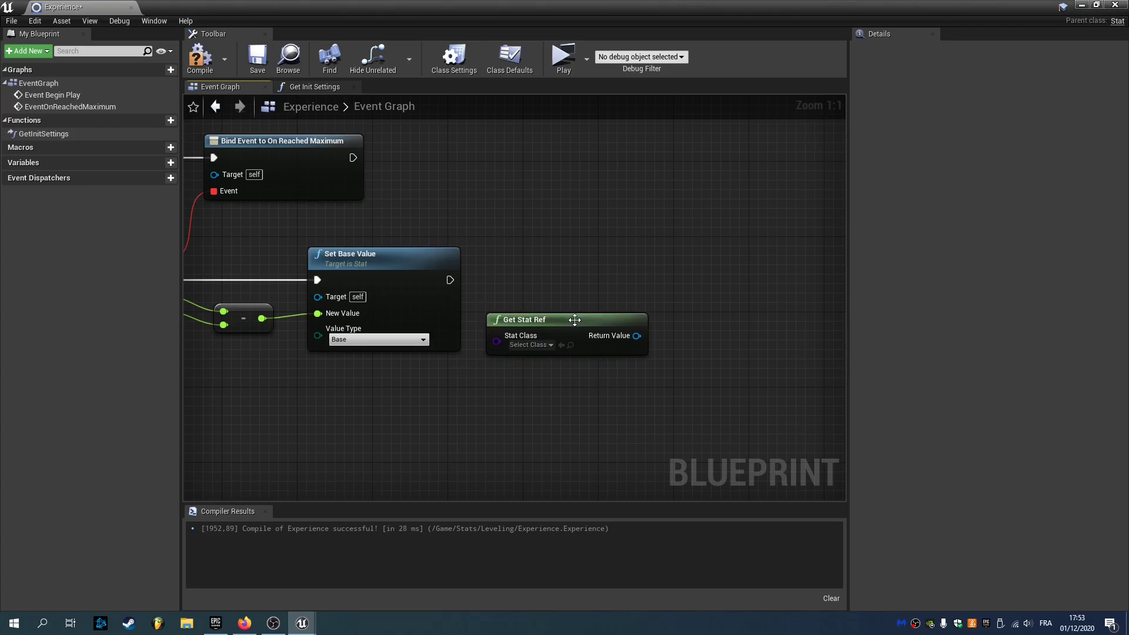
pyautogui.moveTo(569, 320); pyautogui.dragTo(419, 383)
# Step: Set the Get Stat Ref node's Stat Class to Level
pyautogui.click(394, 410)
pyautogui.write('levle')
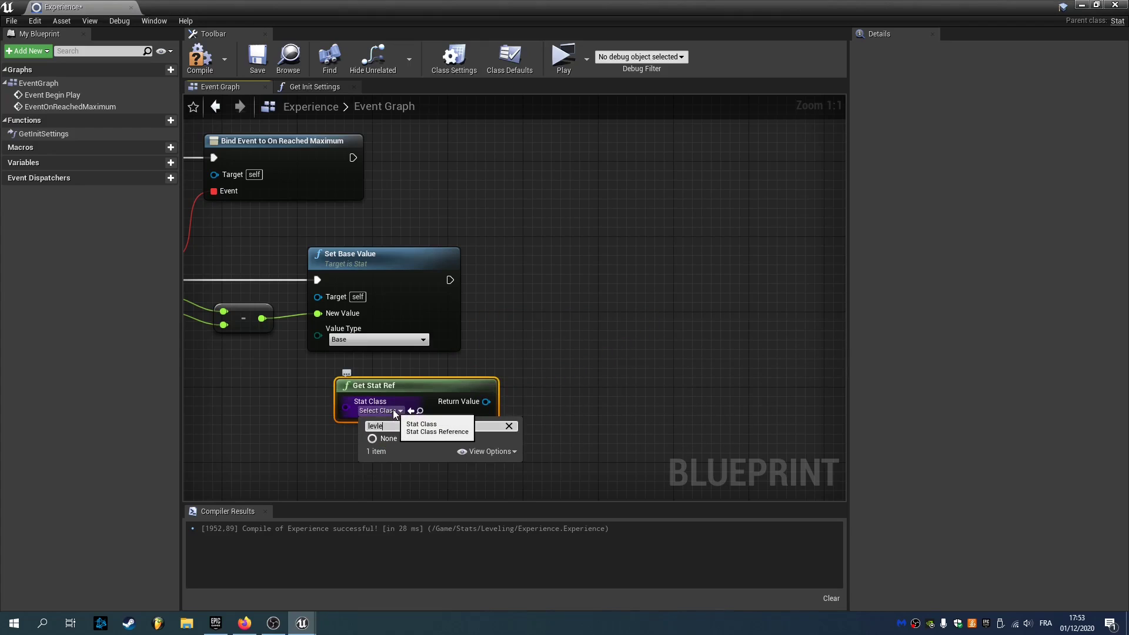
pyautogui.press('BackSpace')
pyautogui.press('BackSpace')
pyautogui.write('el')
pyautogui.click(395, 446)
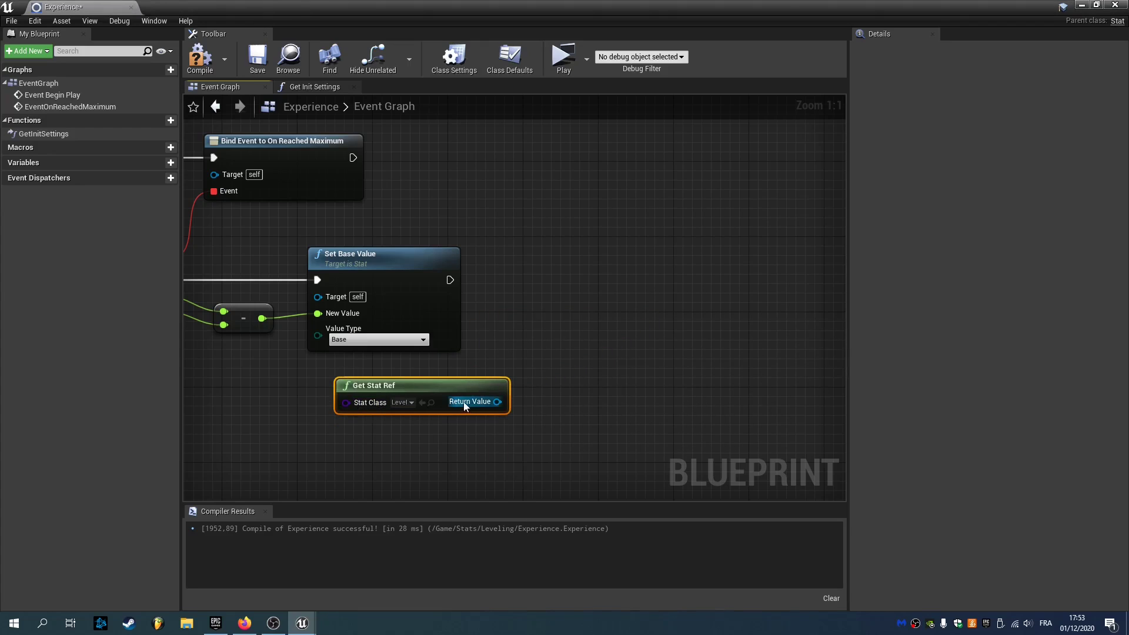
# Step: Add an Increment Value node on the Level reference, executed after Set Base Value
pyautogui.moveTo(497, 402); pyautogui.dragTo(524, 266)
pyautogui.write('increment')
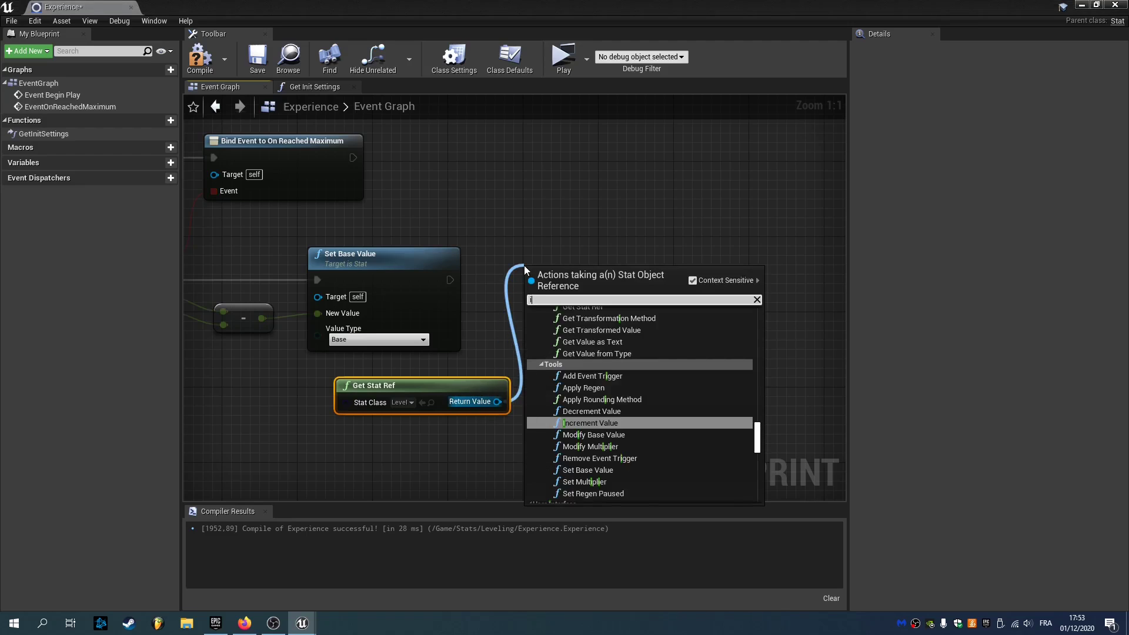
pyautogui.press('Return')
pyautogui.moveTo(450, 280); pyautogui.dragTo(574, 286)
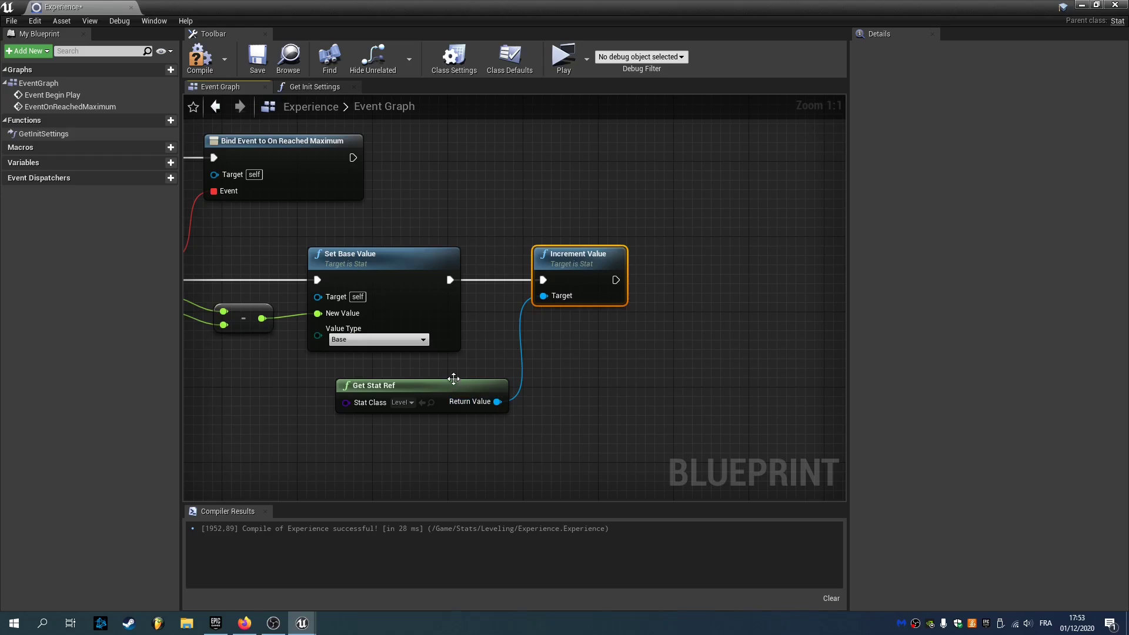
pyautogui.moveTo(437, 389); pyautogui.dragTo(595, 220)
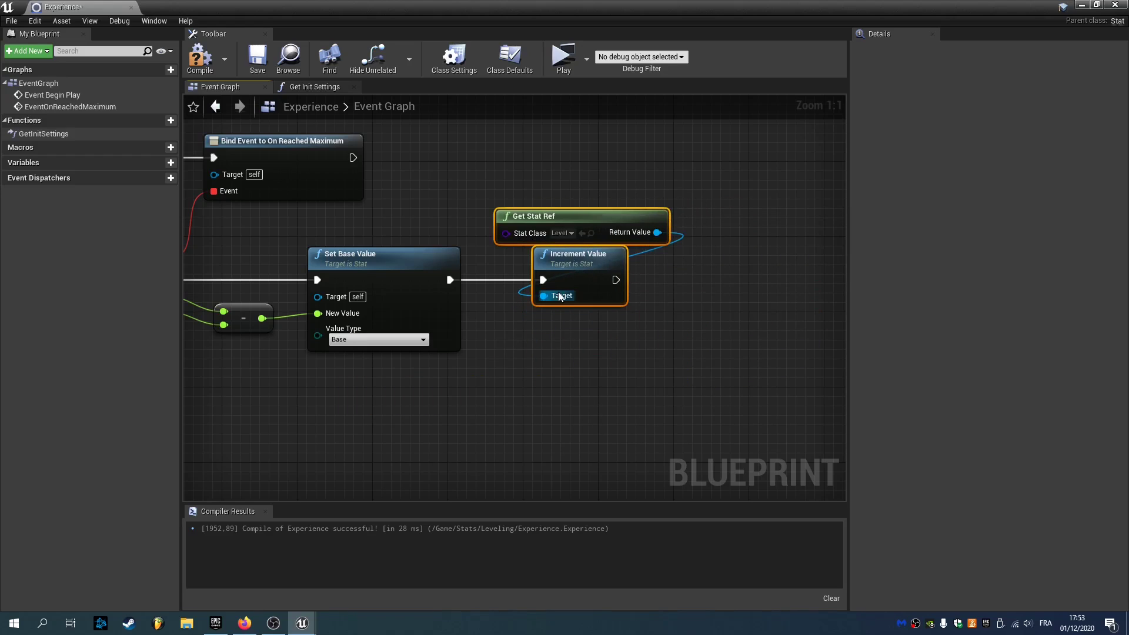
# Step: Arrange the nodes, then compile and save the Experience blueprint
pyautogui.scroll(-3, 524, 353)
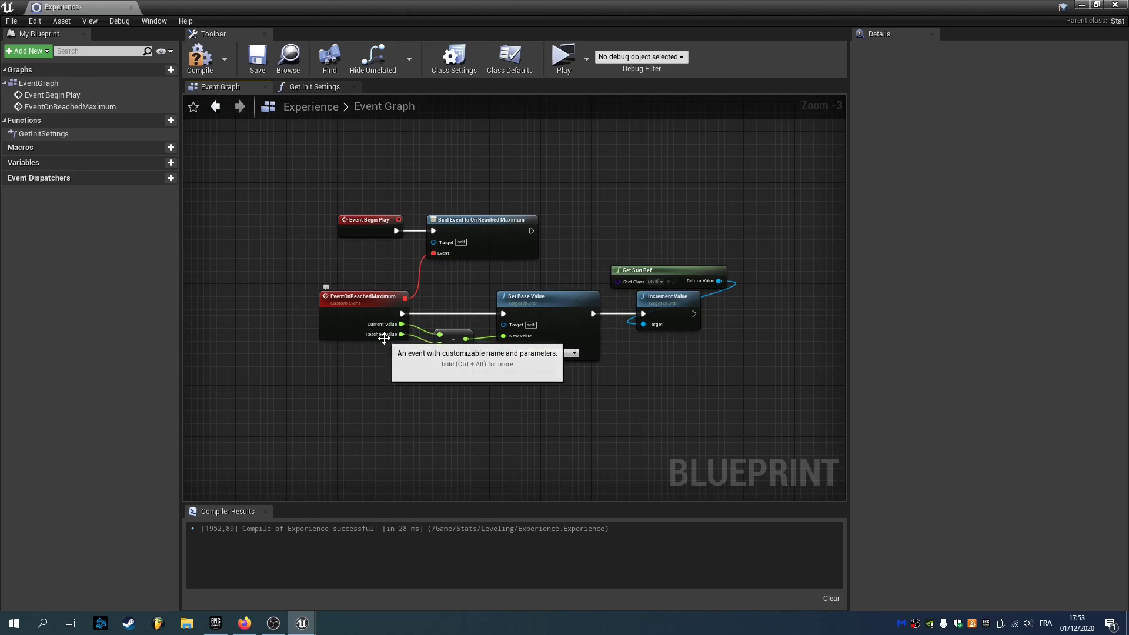
pyautogui.moveTo(564, 382); pyautogui.dragTo(535, 378, button='right')
pyautogui.moveTo(539, 271); pyautogui.dragTo(470, 380)
pyautogui.moveTo(759, 240); pyautogui.dragTo(615, 365)
pyautogui.click(614, 364)
pyautogui.click(200, 57)
pyautogui.click(258, 59)
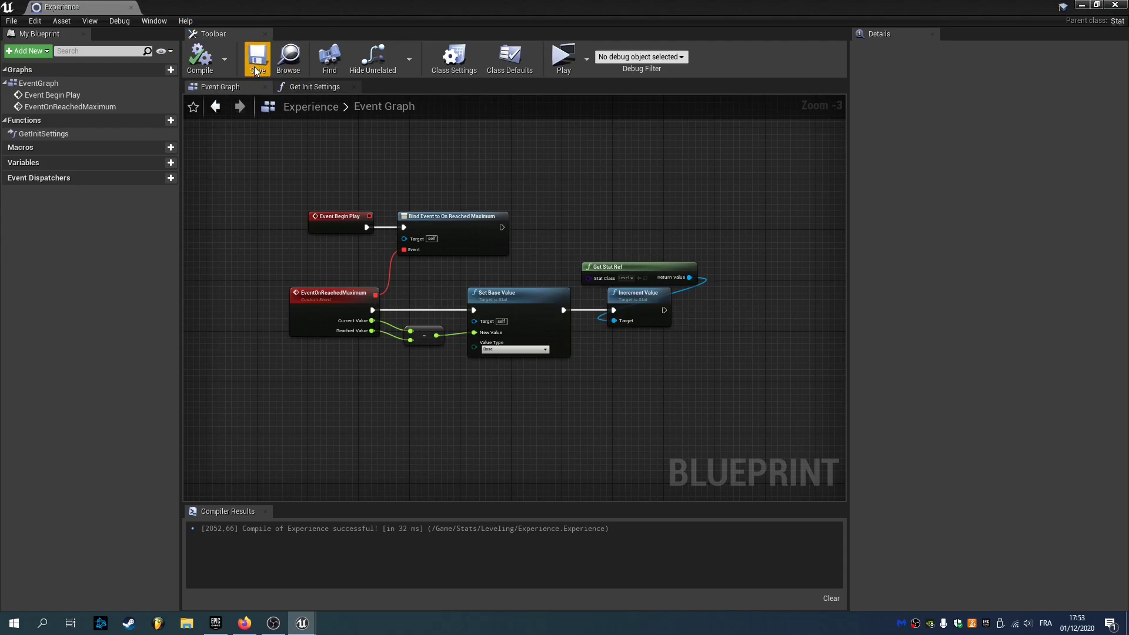
# Step: Open ExperienceMax in the full editor, override Get Init Settings with display name 'Experience Max', and compile
pyautogui.click(1081, 5)
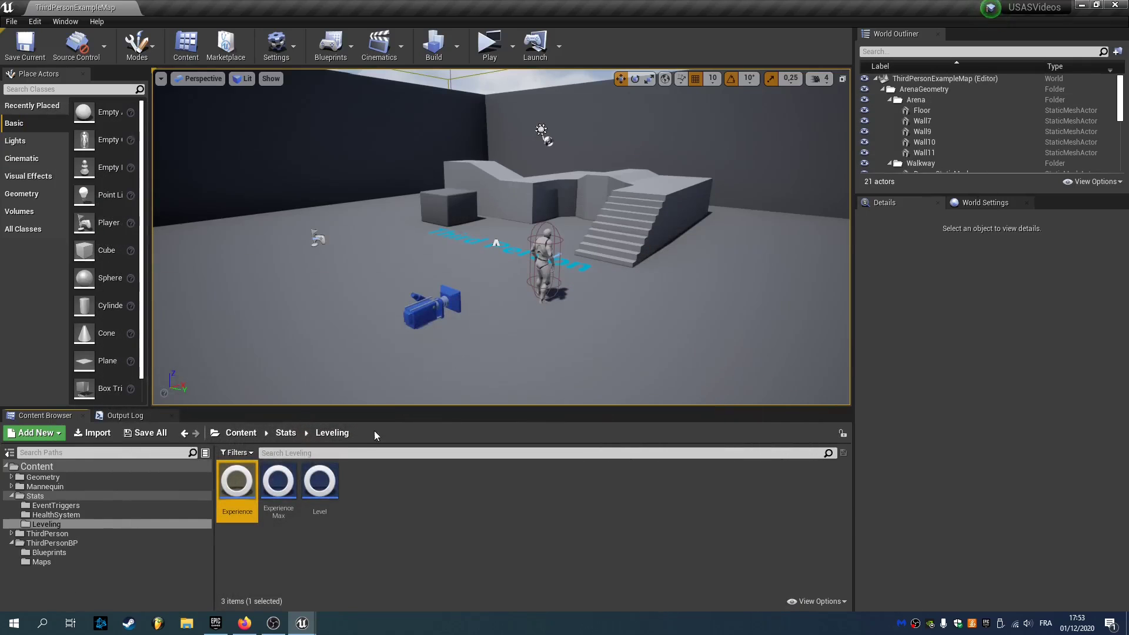
pyautogui.doubleClick(280, 481)
pyautogui.click(453, 90)
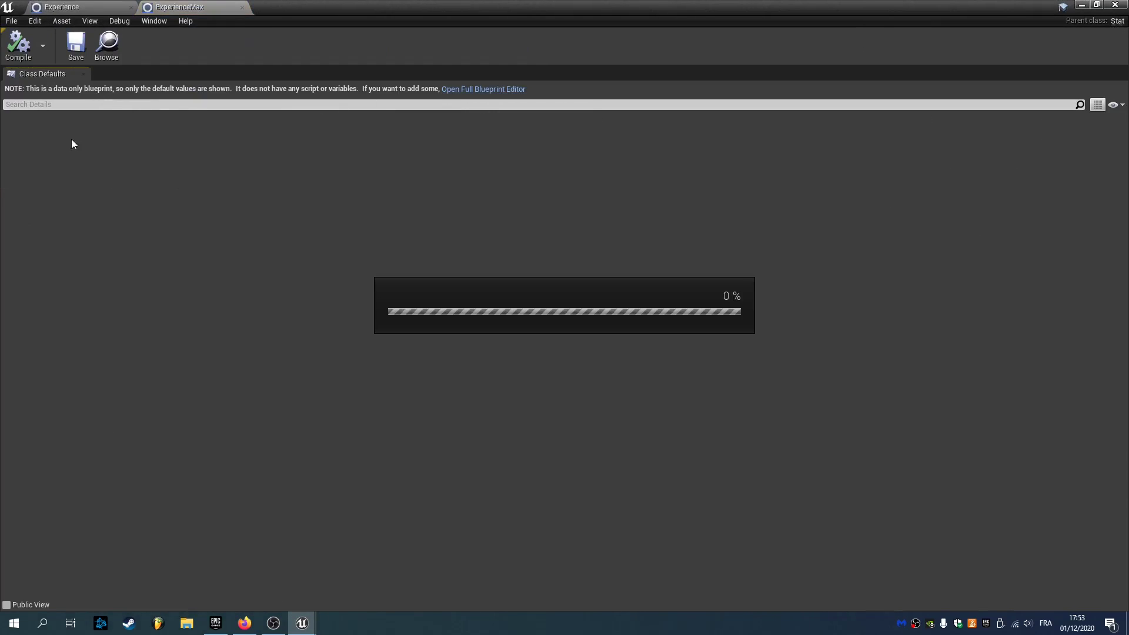
pyautogui.click(115, 96)
pyautogui.click(116, 96)
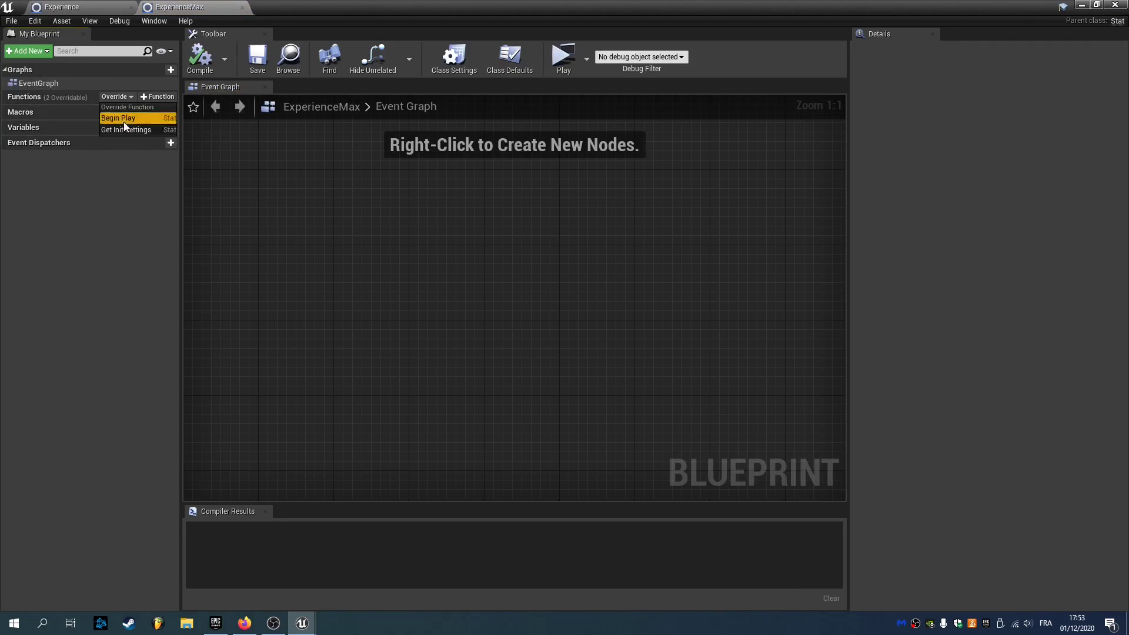
pyautogui.click(125, 129)
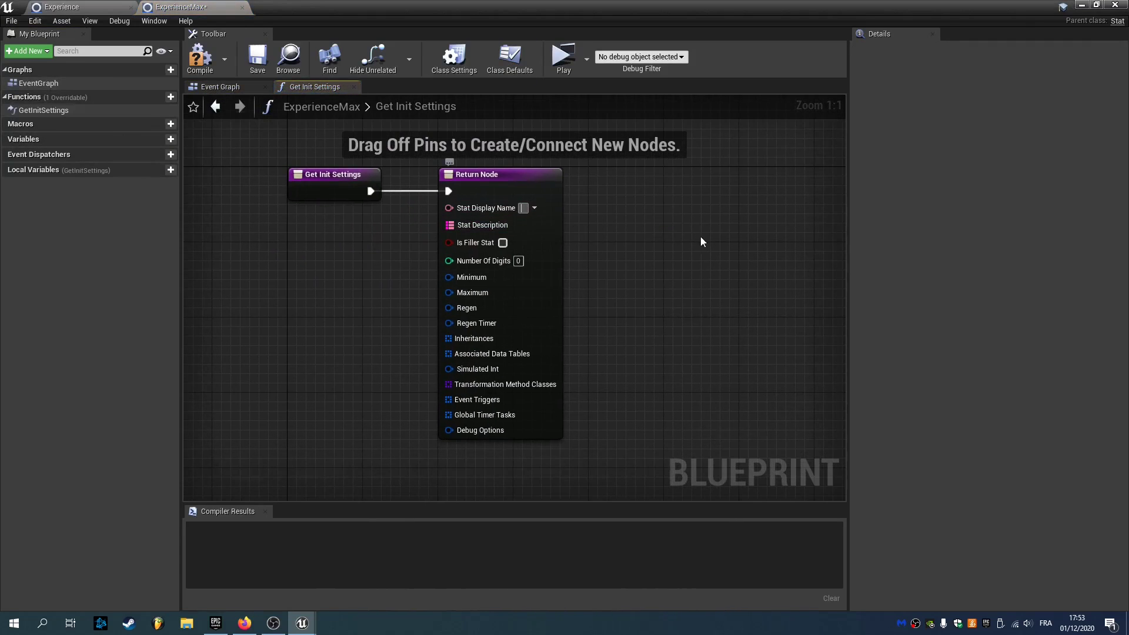
pyautogui.write('Experience Max')
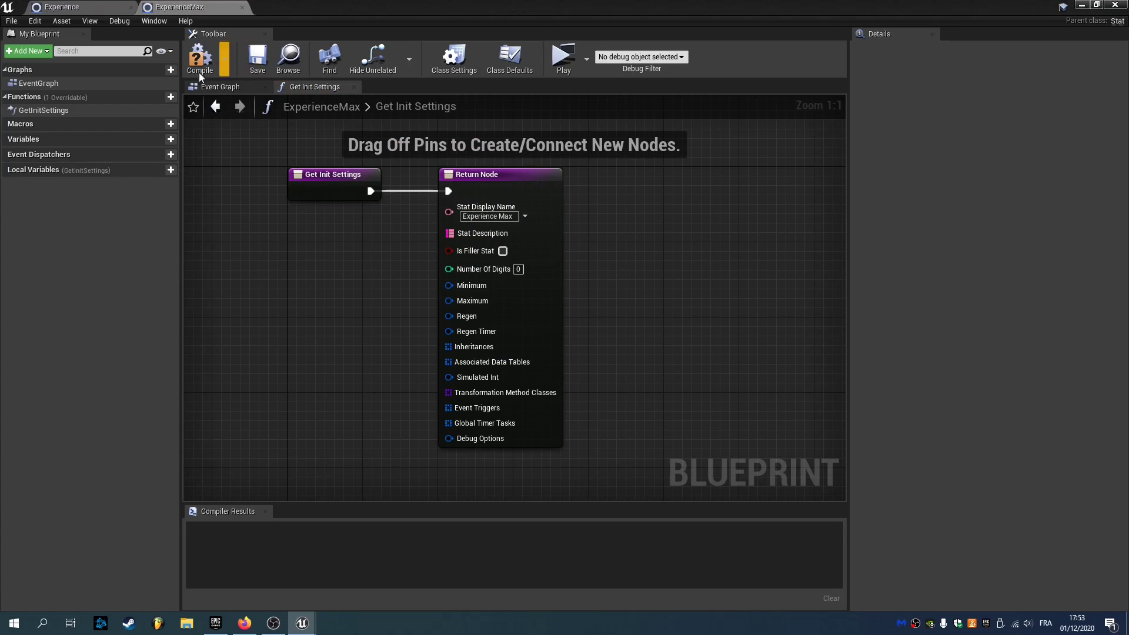
pyautogui.click(199, 57)
# Step: In the Level blueprint, override Get Init Settings with display name Level and compile
pyautogui.click(1082, 4)
pyautogui.doubleClick(319, 482)
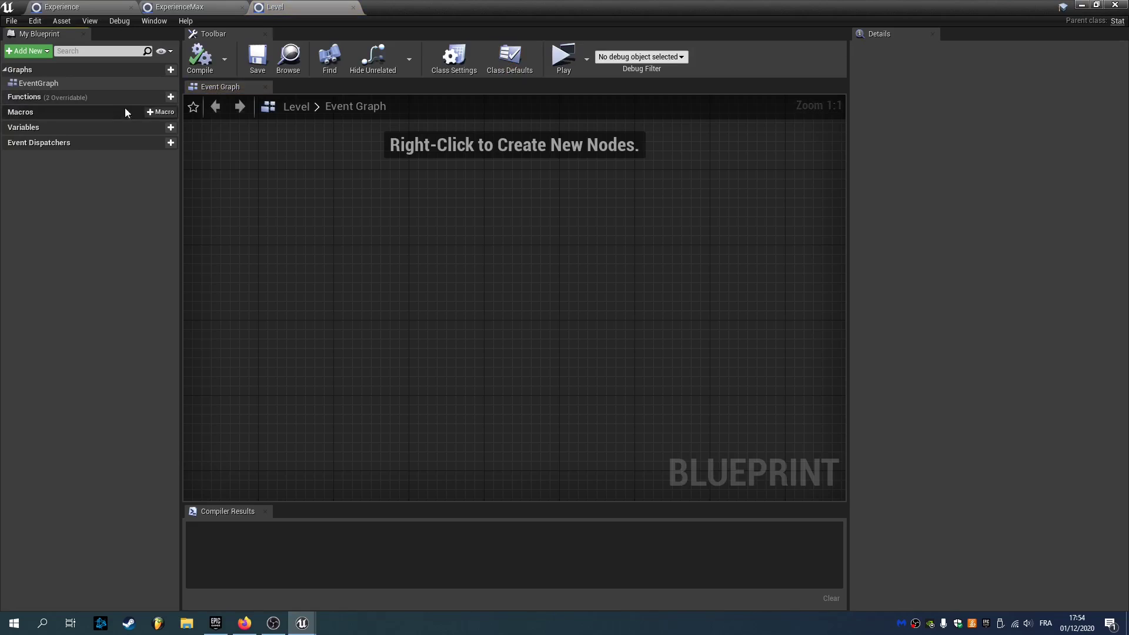
pyautogui.click(141, 97)
pyautogui.click(125, 124)
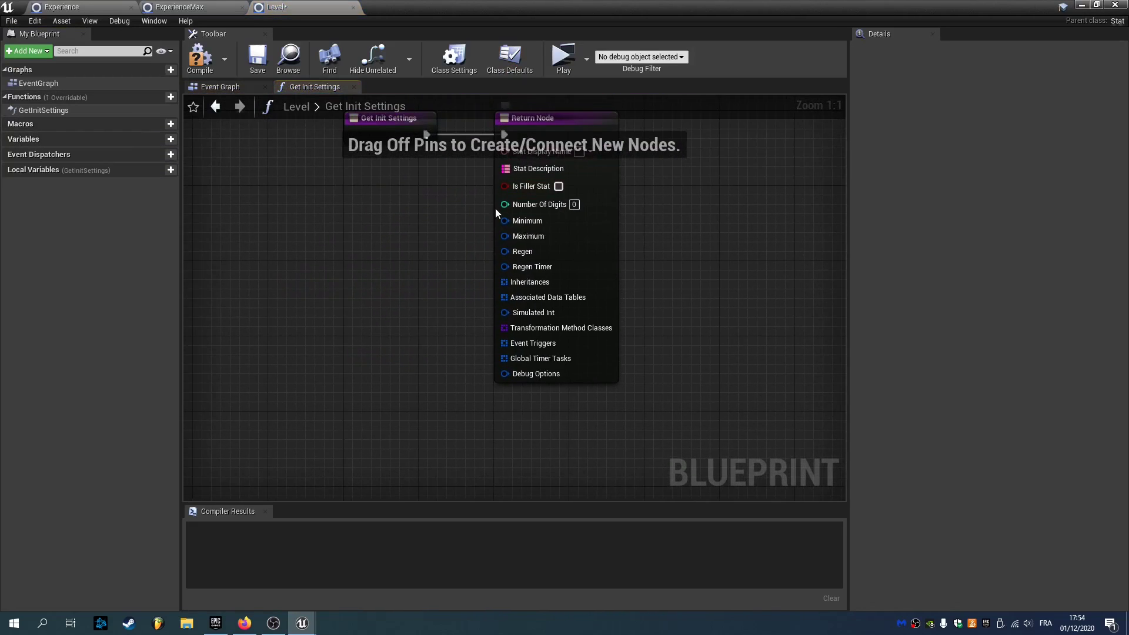
pyautogui.click(574, 169)
pyautogui.write('Levle')
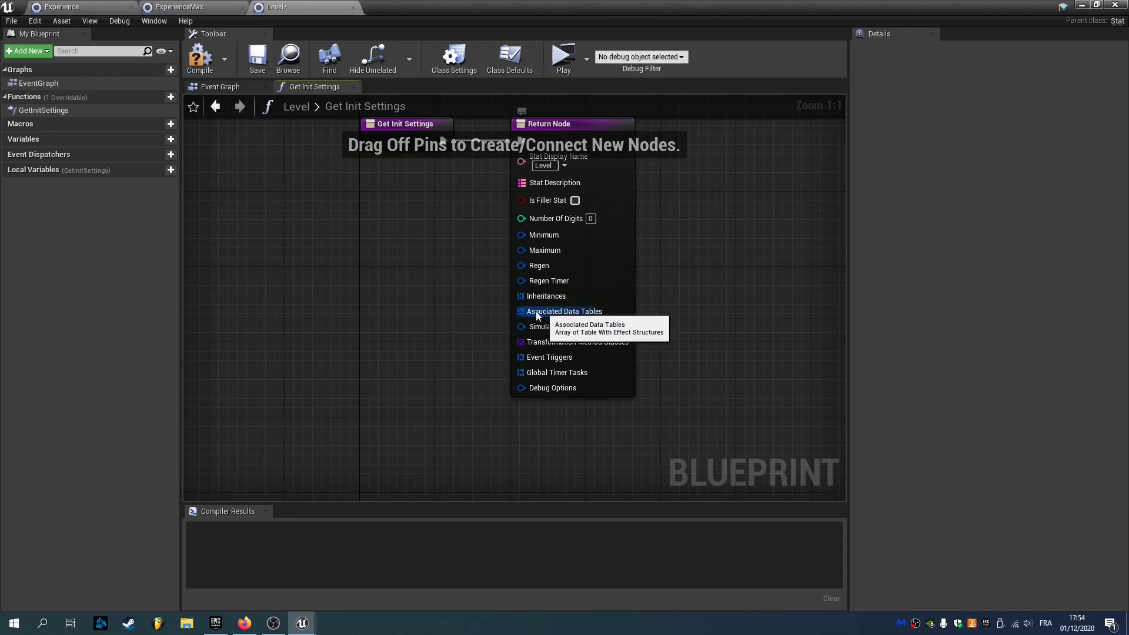
pyautogui.click(211, 66)
pyautogui.click(254, 61)
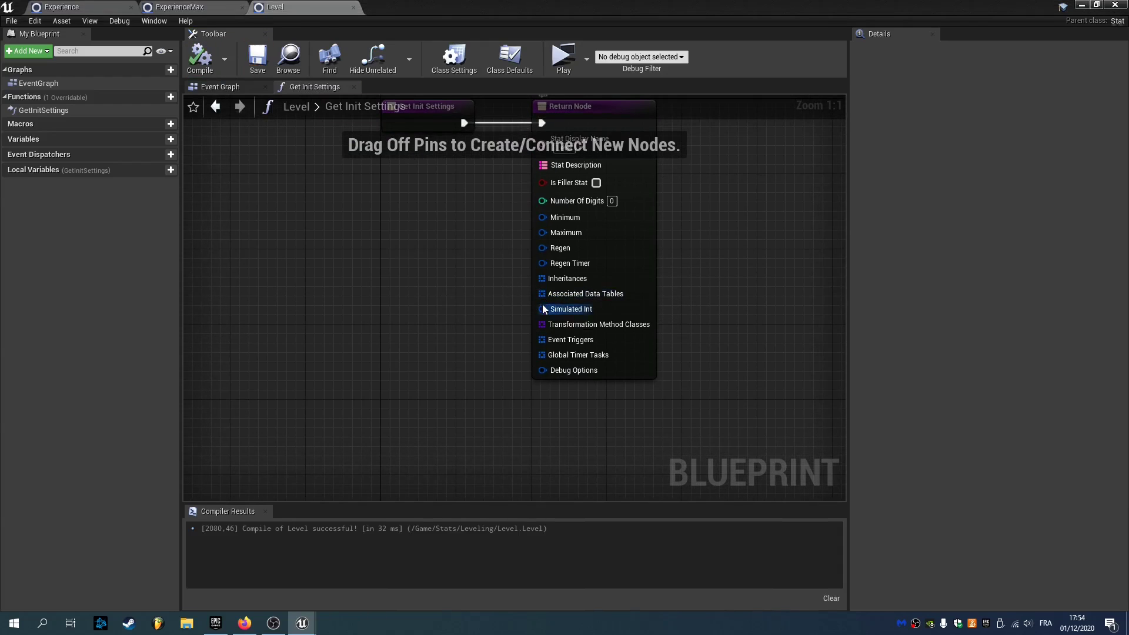
# Step: Drag off the Return Node's Simulated Int pin to list nodes that can feed it
pyautogui.moveTo(542, 308); pyautogui.dragTo(468, 310)
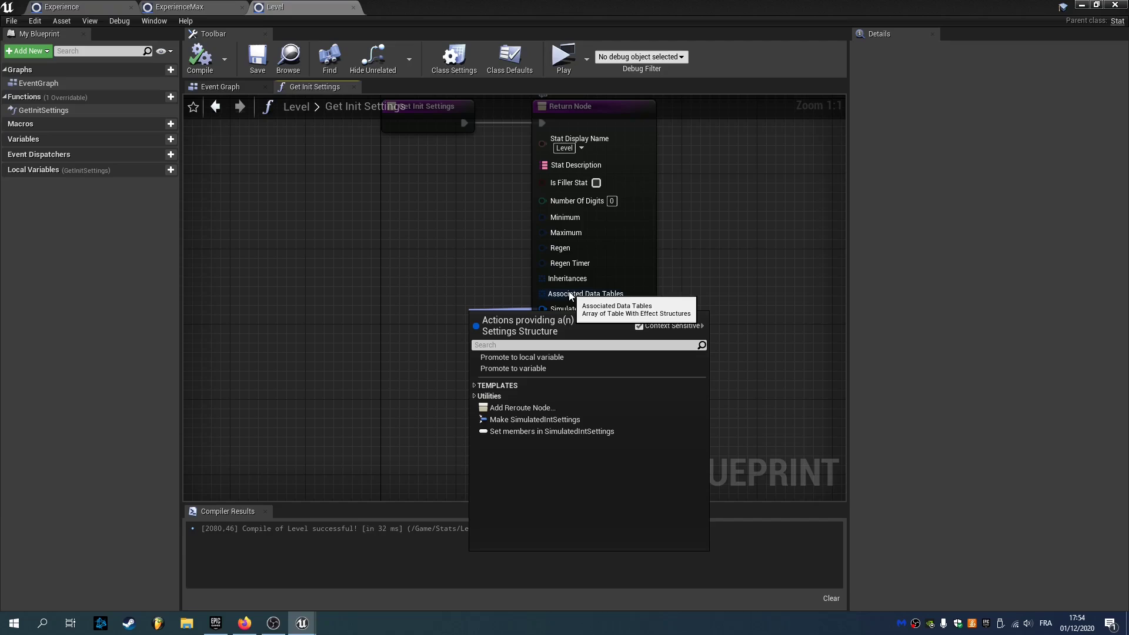
pyautogui.click(418, 273)
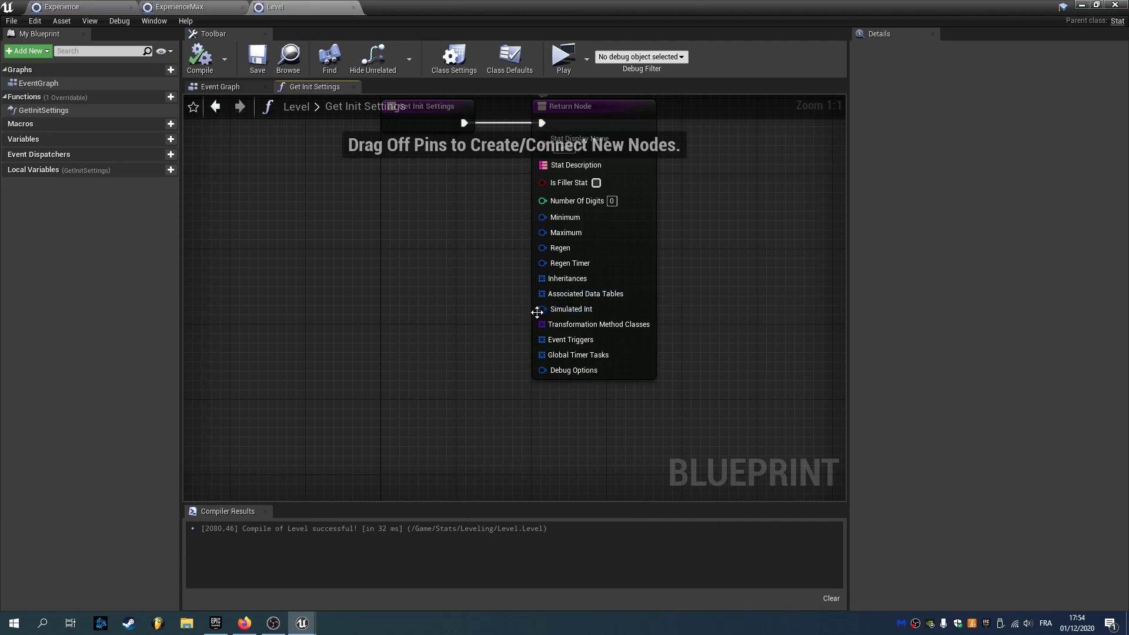
pyautogui.moveTo(543, 308); pyautogui.dragTo(395, 304)
# Step: Feed Simulated Int from a new Use Simulated Int Value node
pyautogui.click(548, 408)
pyautogui.moveTo(474, 398); pyautogui.dragTo(549, 433, button='right')
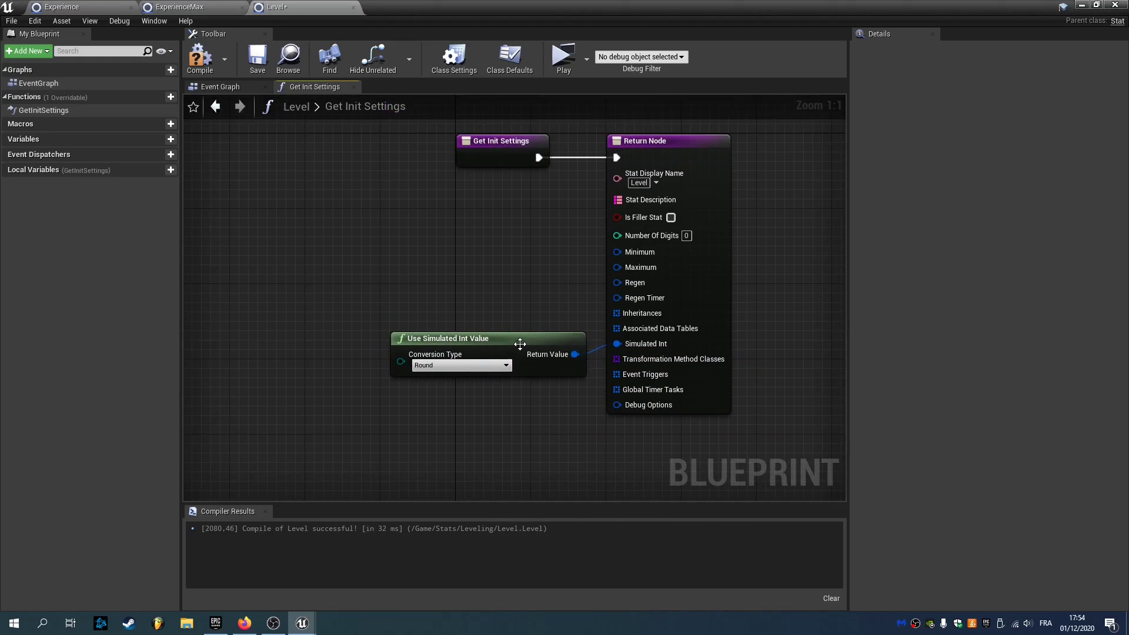
pyautogui.moveTo(446, 339); pyautogui.dragTo(428, 367)
# Step: Feed Associated Data Tables with a Make Array holding an Associate to Data Table node
pyautogui.moveTo(627, 333); pyautogui.dragTo(526, 329)
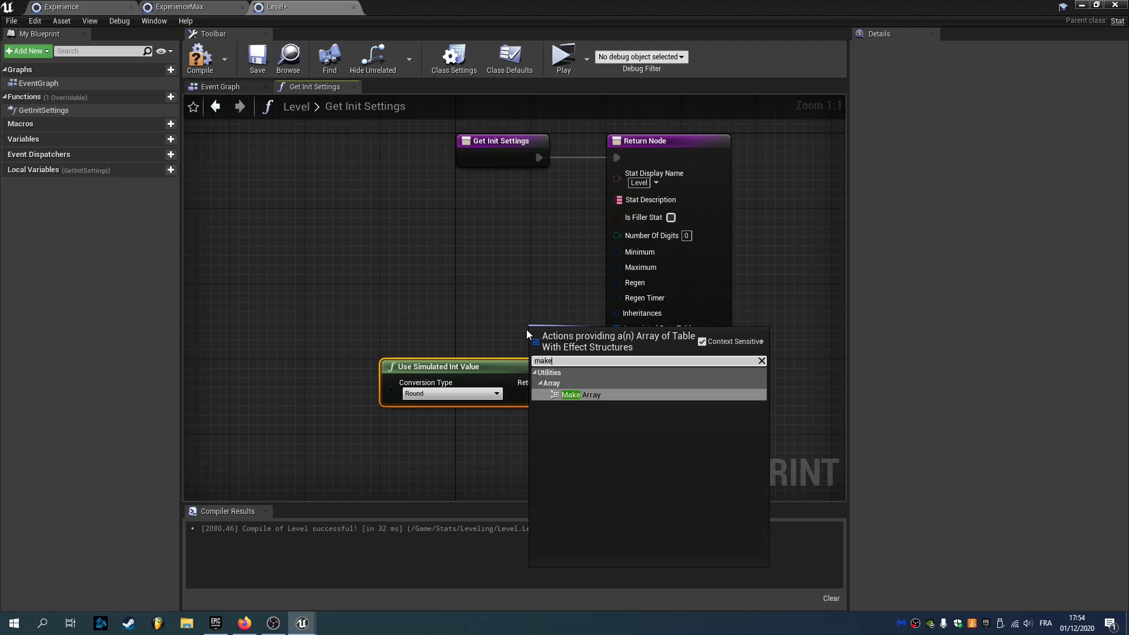
pyautogui.press('Return')
pyautogui.moveTo(518, 322); pyautogui.dragTo(432, 362)
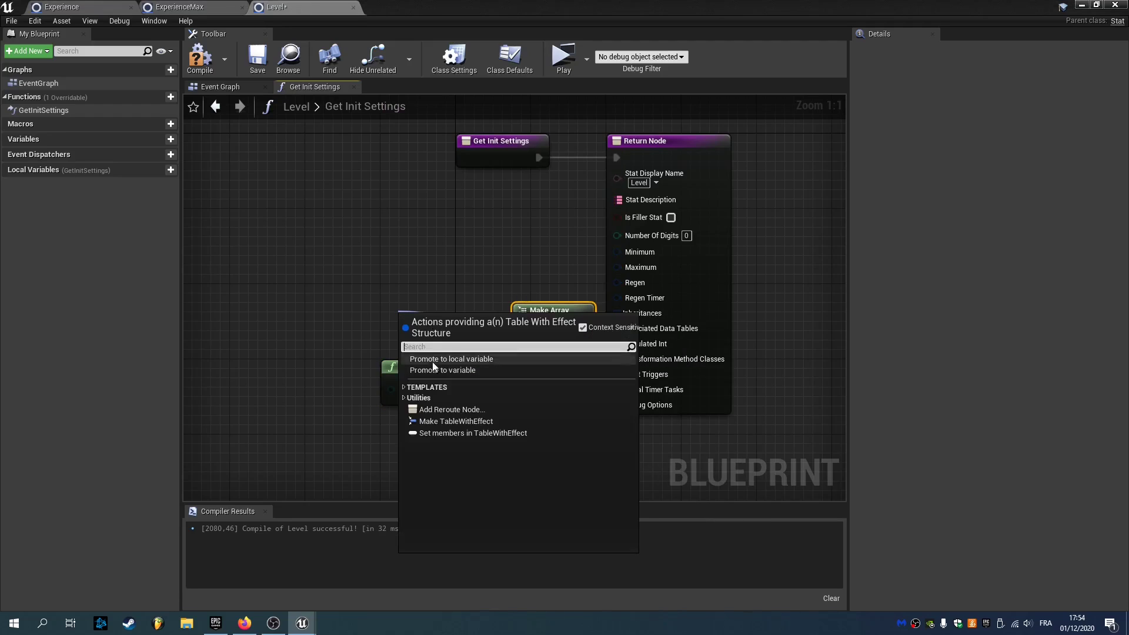
pyautogui.click(403, 387)
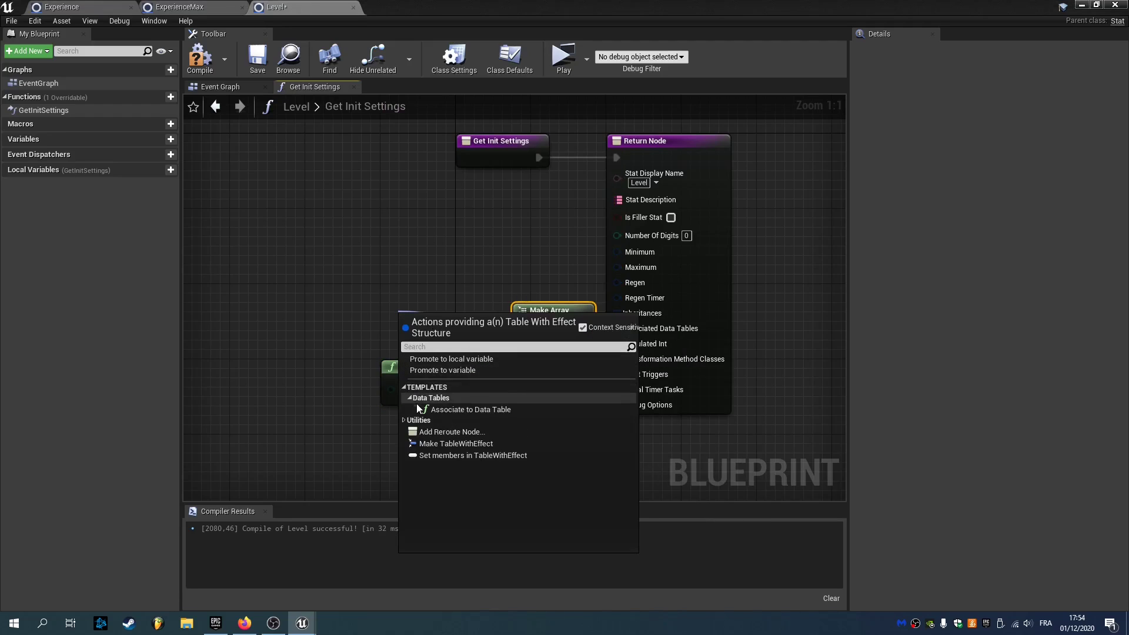
pyautogui.click(481, 408)
pyautogui.moveTo(527, 365); pyautogui.dragTo(428, 296)
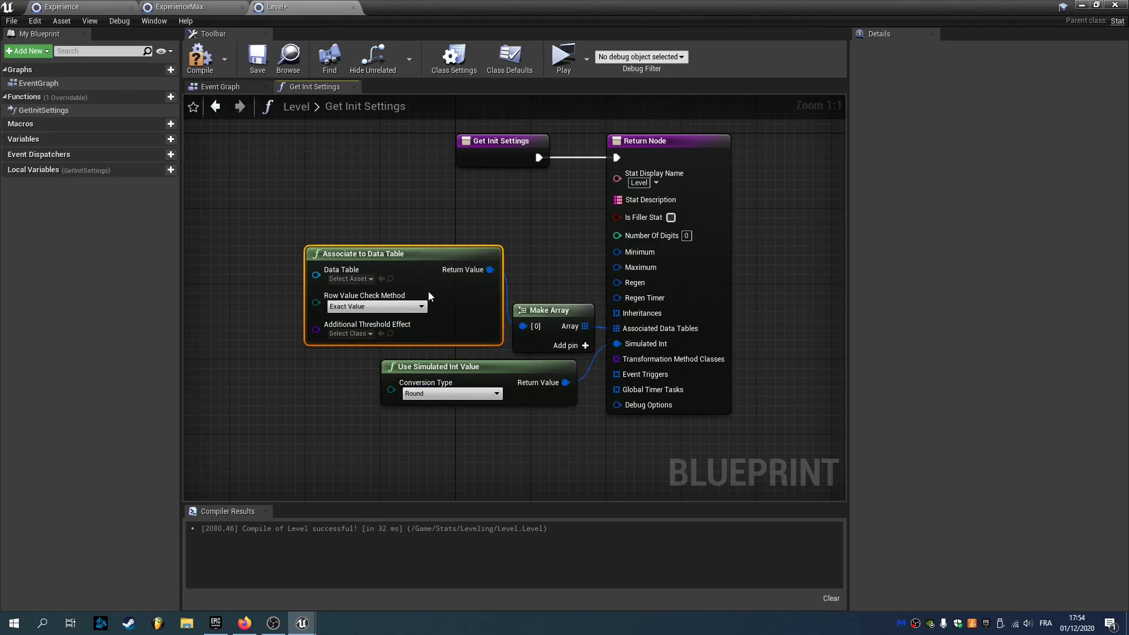
# Step: Arrange the nodes and check the Data Table input's choices, which are empty
pyautogui.moveTo(516, 363); pyautogui.dragTo(512, 391)
pyautogui.moveTo(461, 338); pyautogui.dragTo(461, 347)
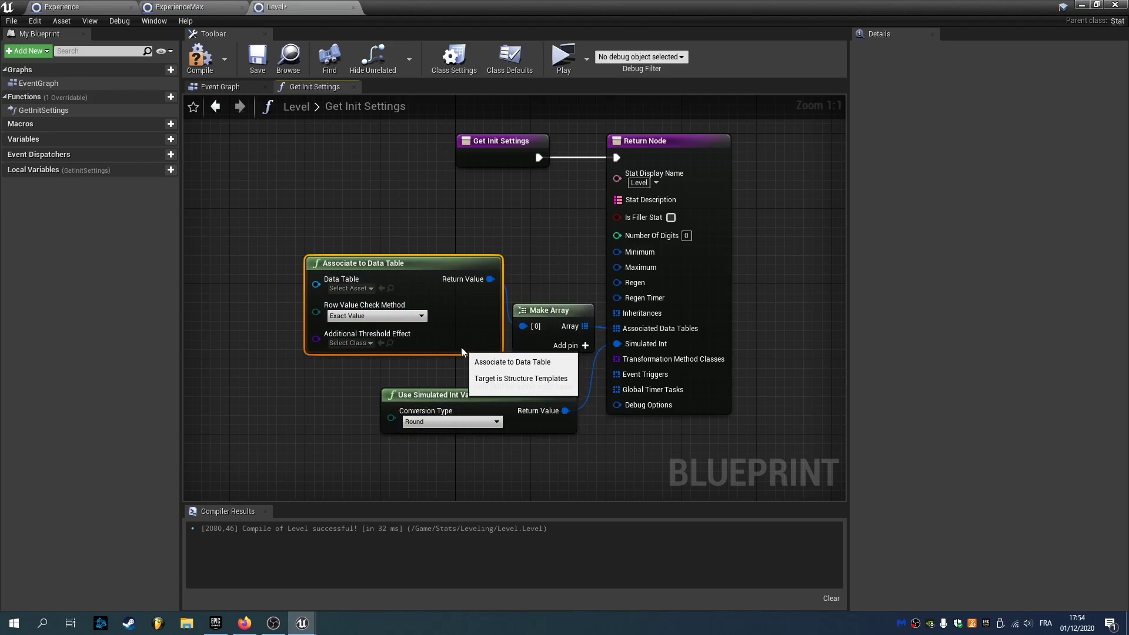
pyautogui.click(393, 373)
pyautogui.moveTo(392, 373); pyautogui.dragTo(469, 336, button='right')
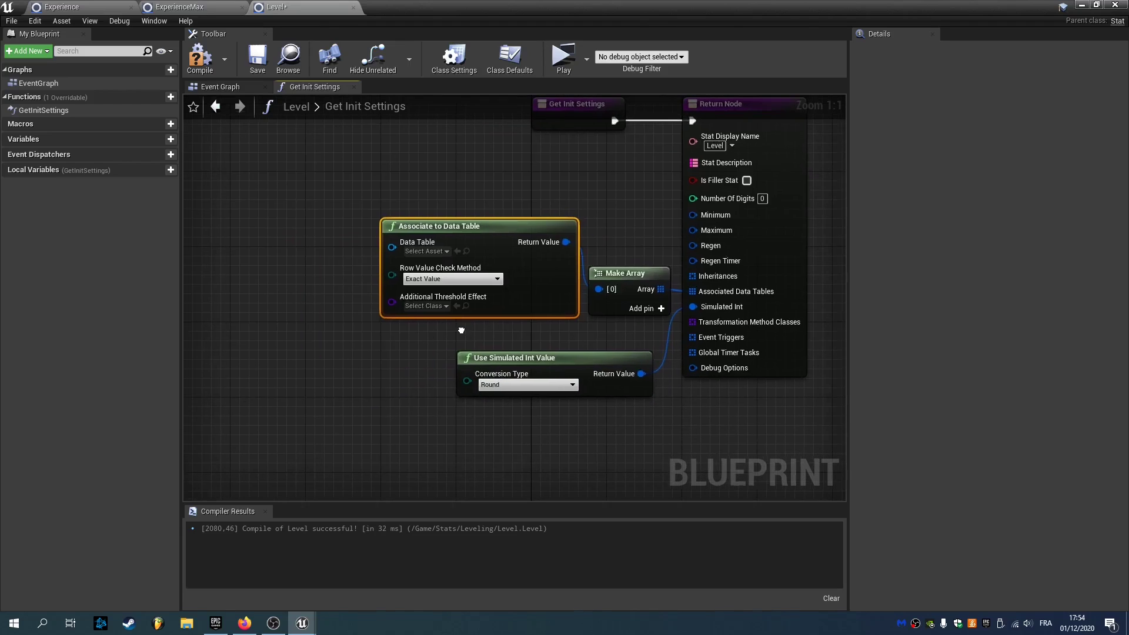
pyautogui.click(424, 251)
pyautogui.click(364, 274)
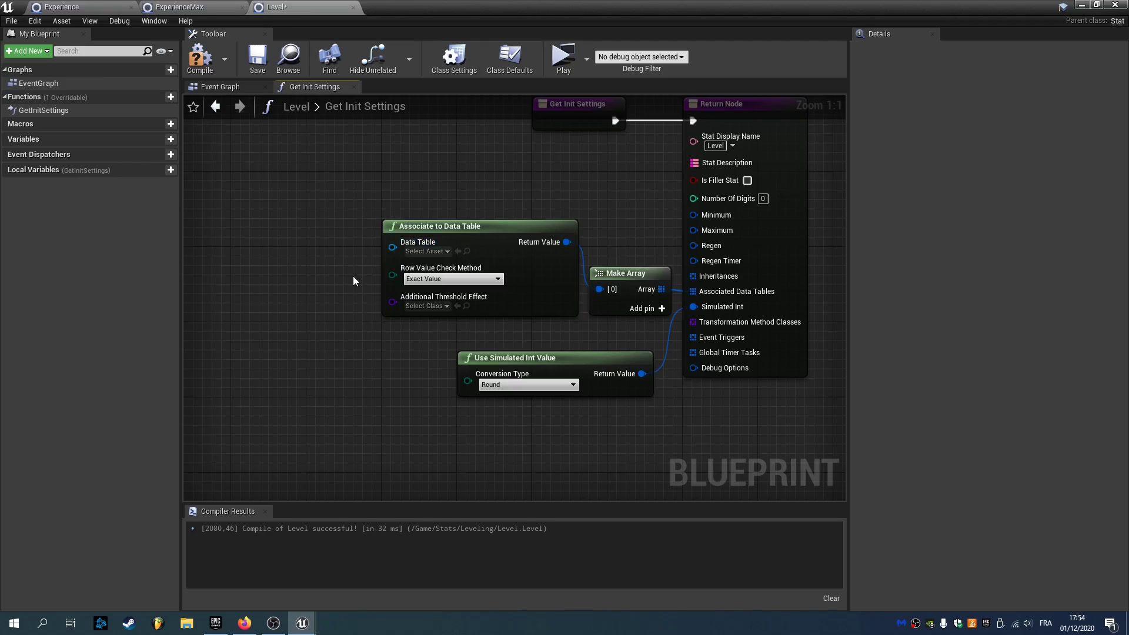
# Step: Create a StatsModifierRow data table named LevelingTable in the Leveling folder and open it
pyautogui.click(1114, 5)
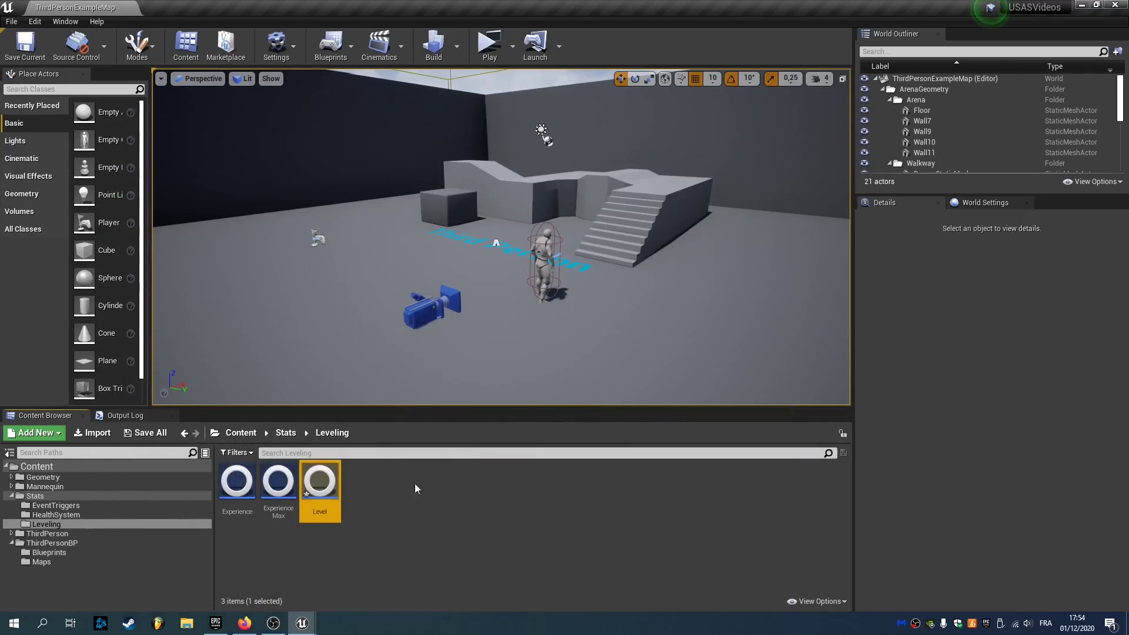
pyautogui.rightClick(414, 484)
pyautogui.moveTo(459, 428)
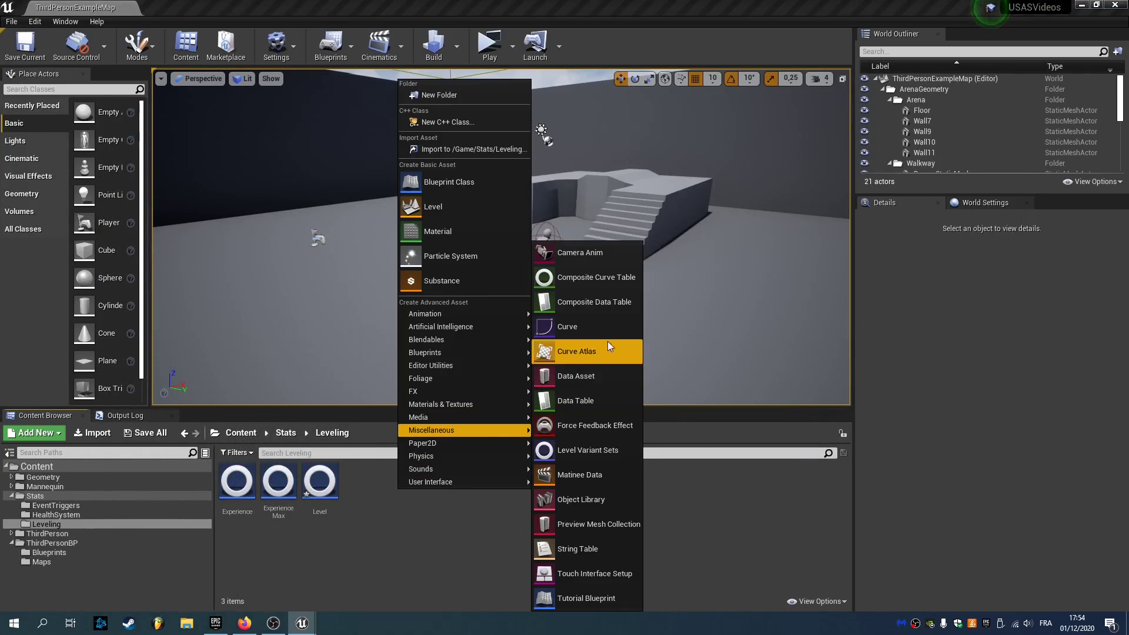
pyautogui.click(588, 403)
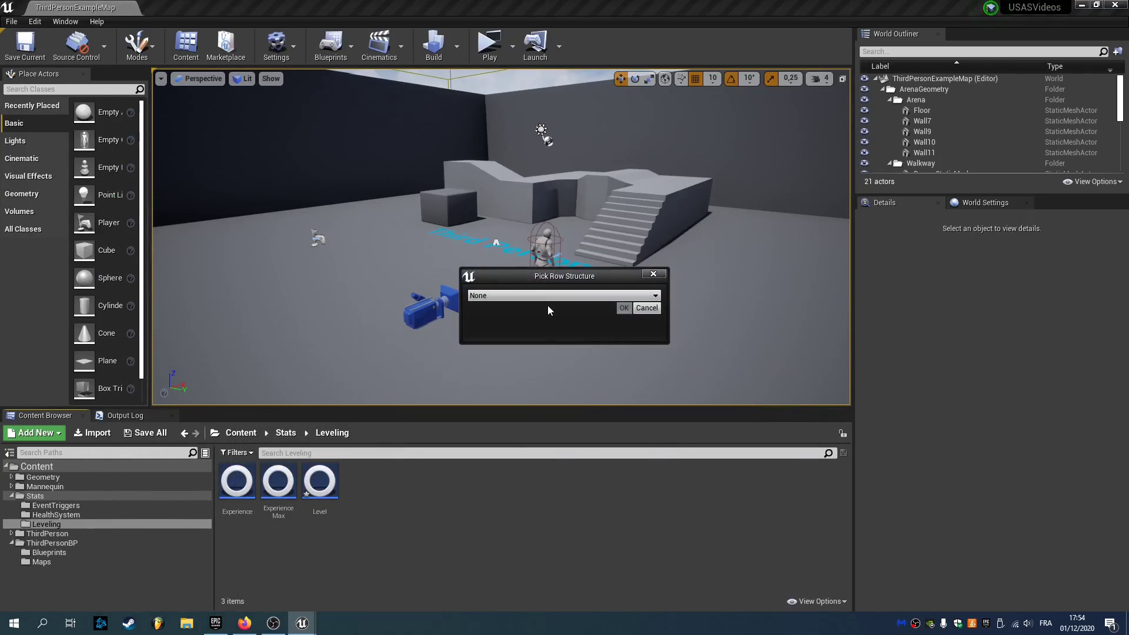
pyautogui.click(531, 297)
pyautogui.write('statsmodi')
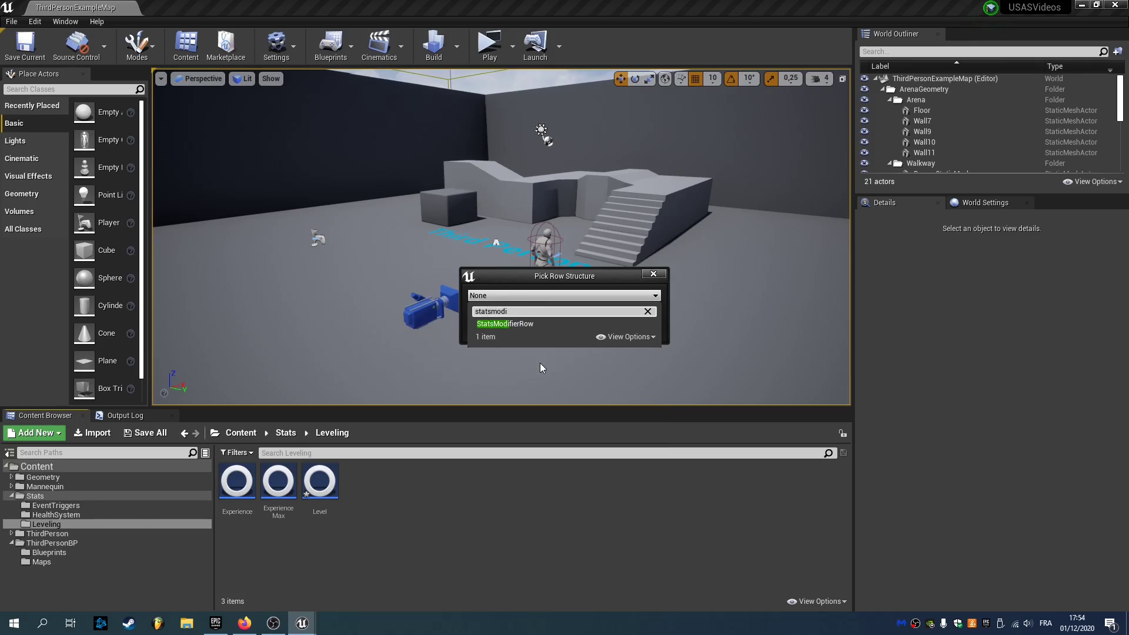
pyautogui.click(527, 323)
pyautogui.click(622, 308)
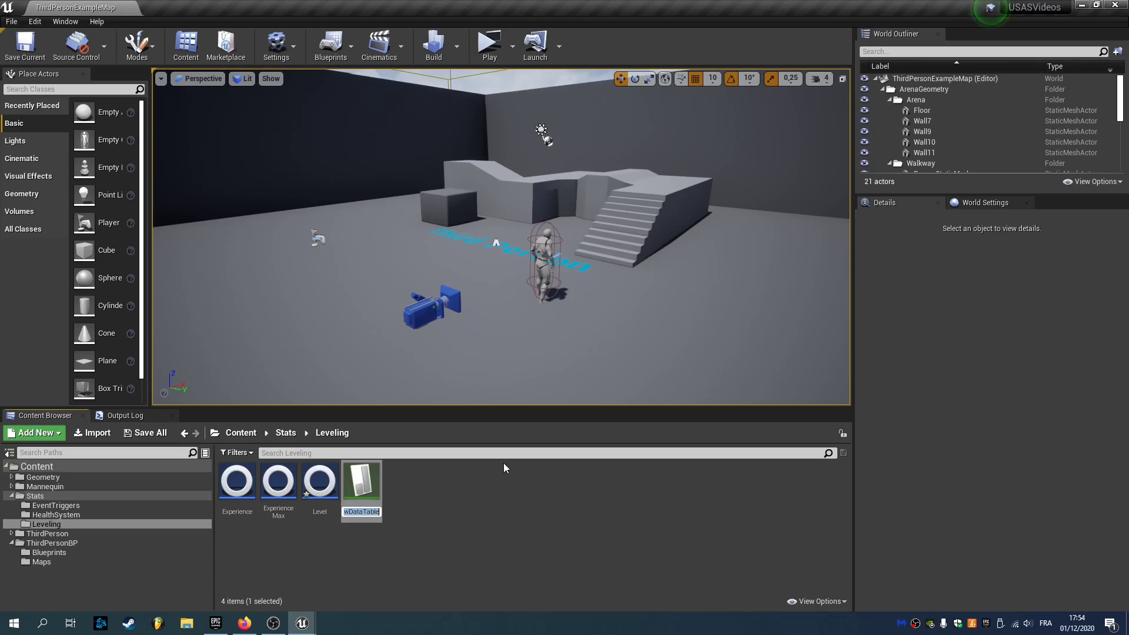
pyautogui.write('Level')
pyautogui.write('ingTable')
pyautogui.press('Return')
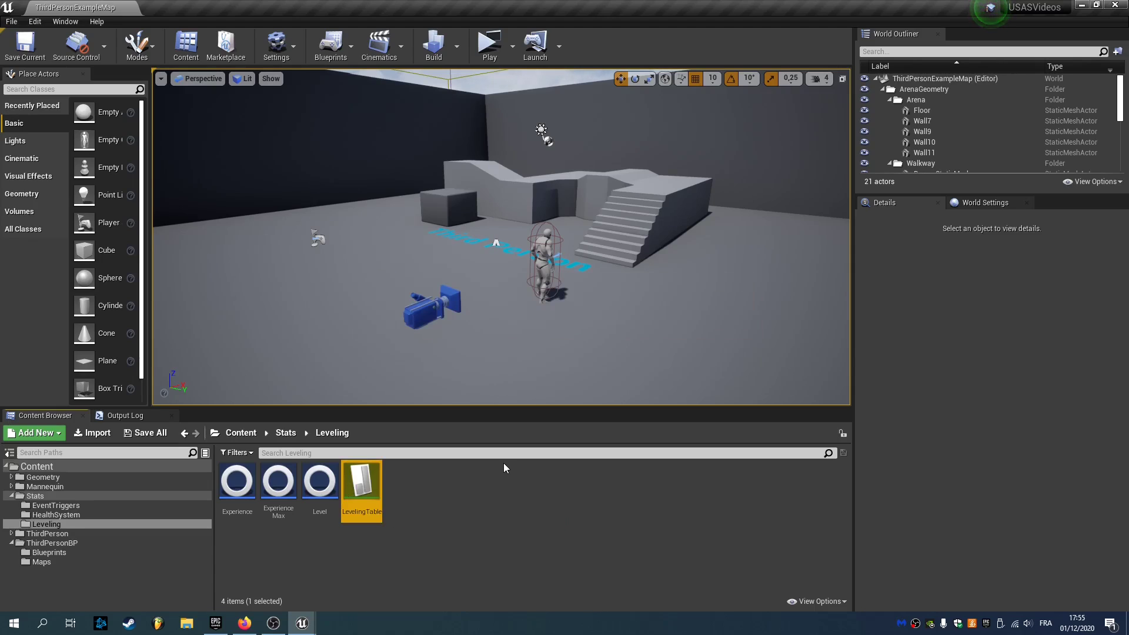
pyautogui.press('Return')
# Step: Set LevelingTable on the Associate to Data Table node's Data Table pin, then compile and save
pyautogui.click(291, 7)
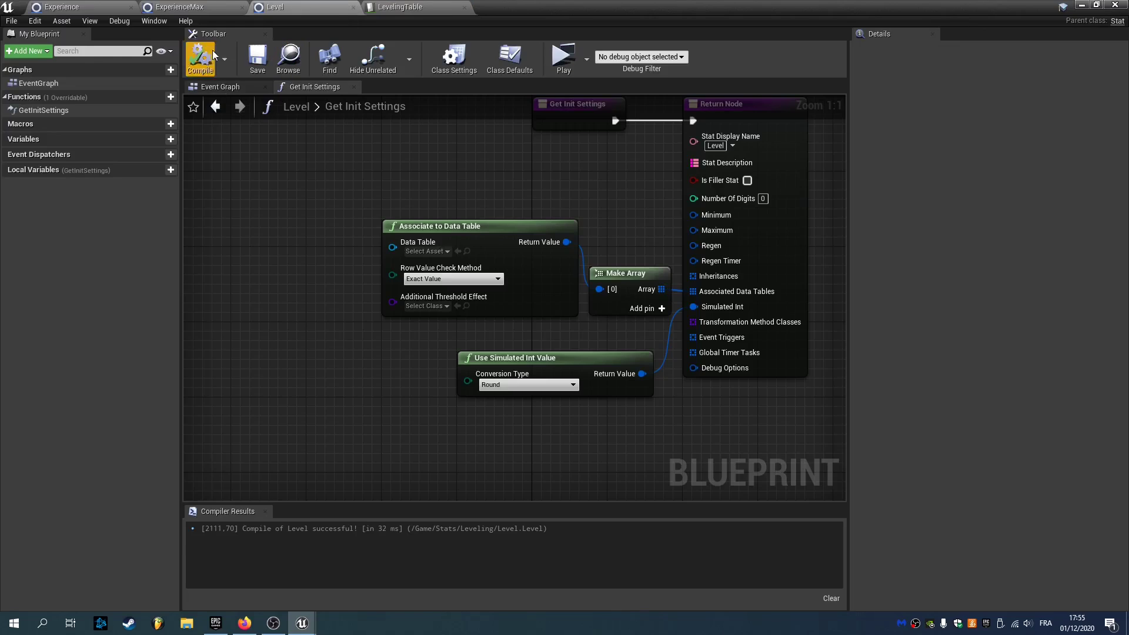
pyautogui.click(426, 251)
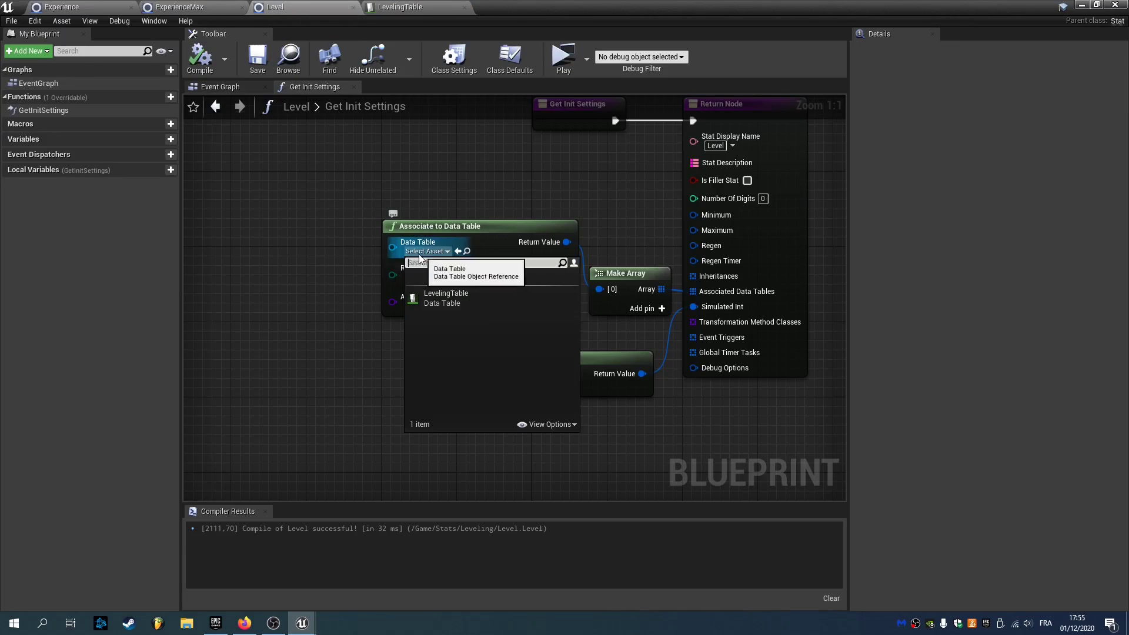
pyautogui.click(448, 297)
pyautogui.moveTo(619, 225); pyautogui.dragTo(544, 216, button='right')
pyautogui.moveTo(522, 189); pyautogui.dragTo(287, 318)
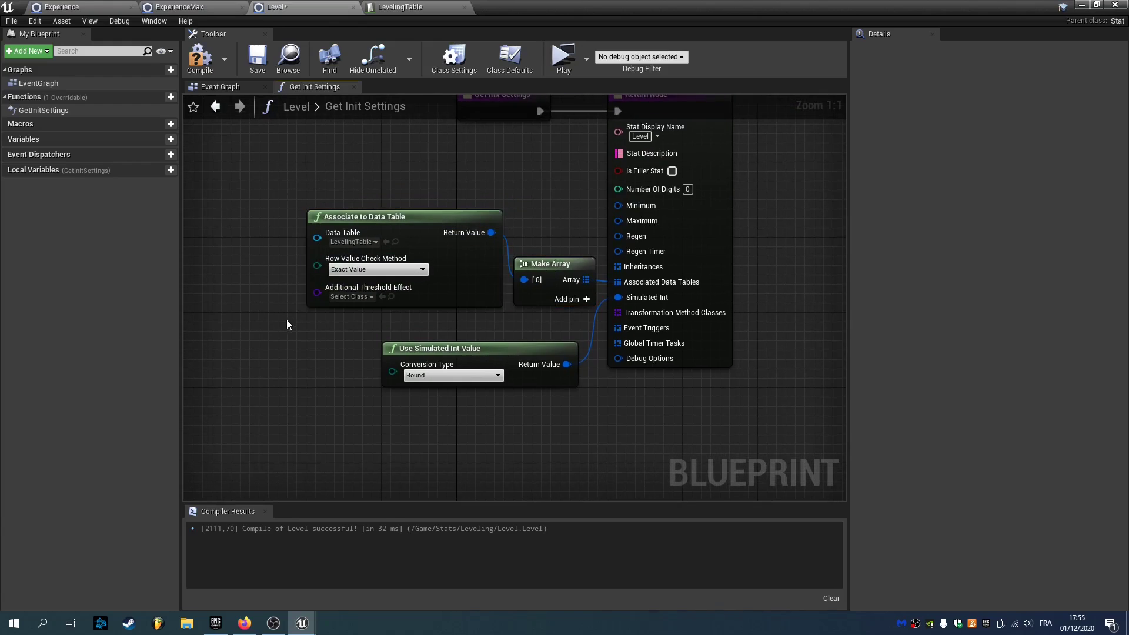
pyautogui.moveTo(287, 319); pyautogui.dragTo(311, 305, button='right')
pyautogui.click(200, 58)
pyautogui.click(257, 59)
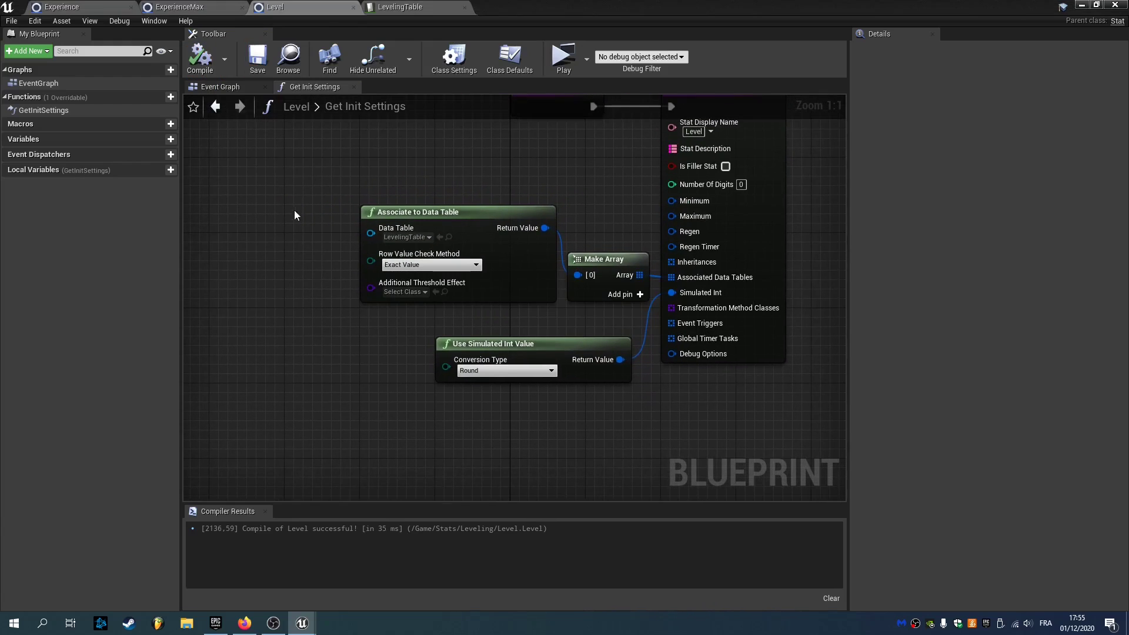
pyautogui.moveTo(395, 140); pyautogui.dragTo(364, 109, button='right')
# Step: Add new rows to the LevelingTable data table
pyautogui.click(404, 7)
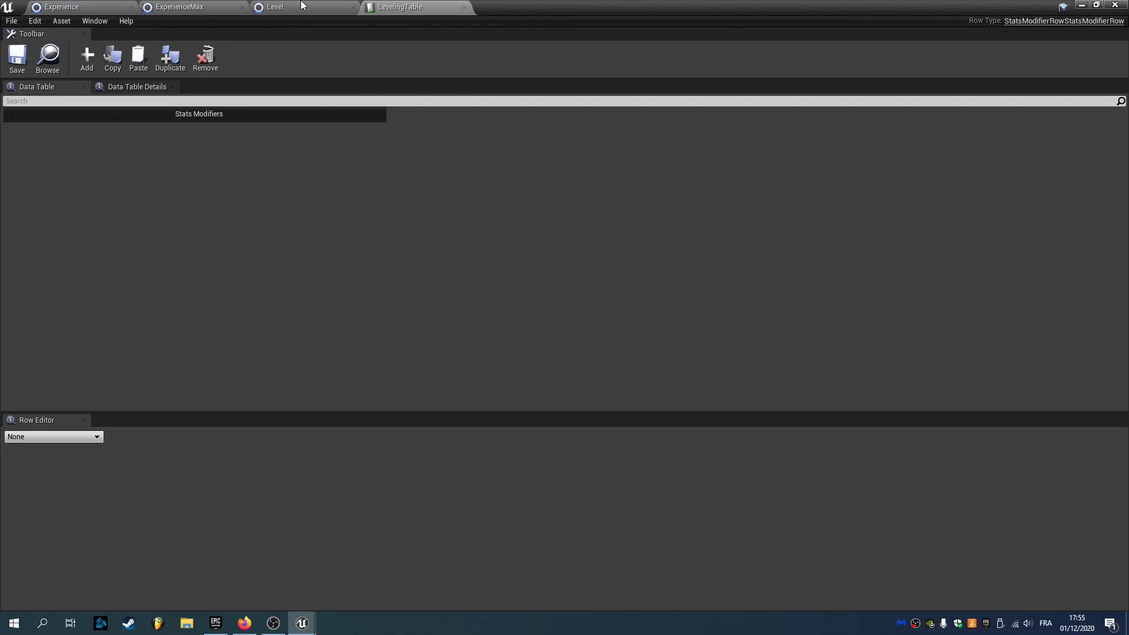
pyautogui.click(81, 69)
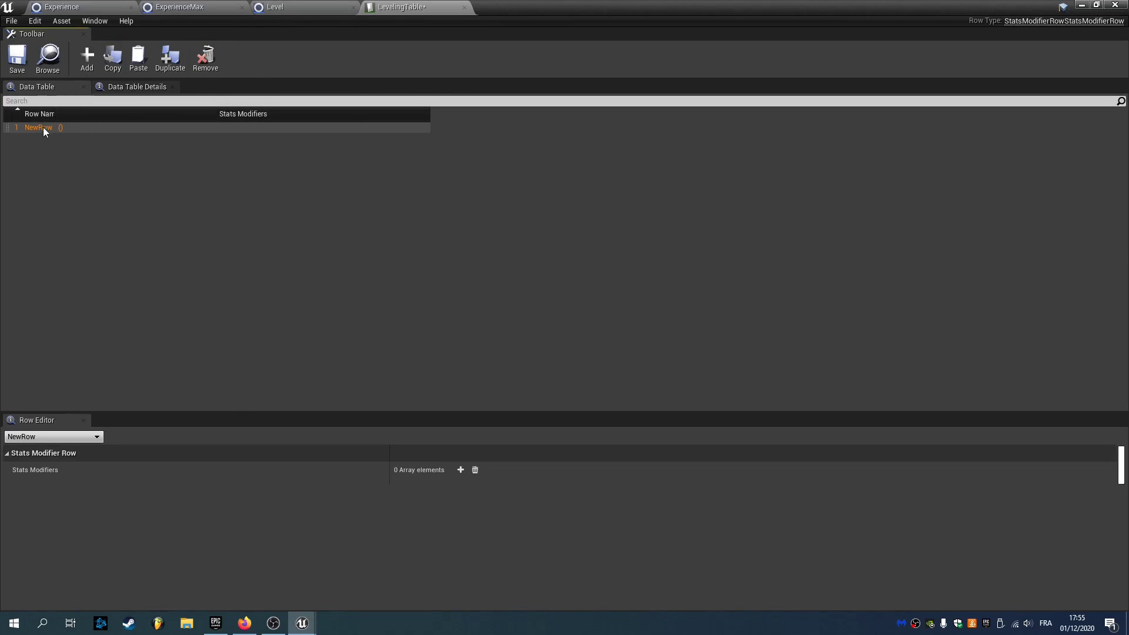
pyautogui.click(57, 116)
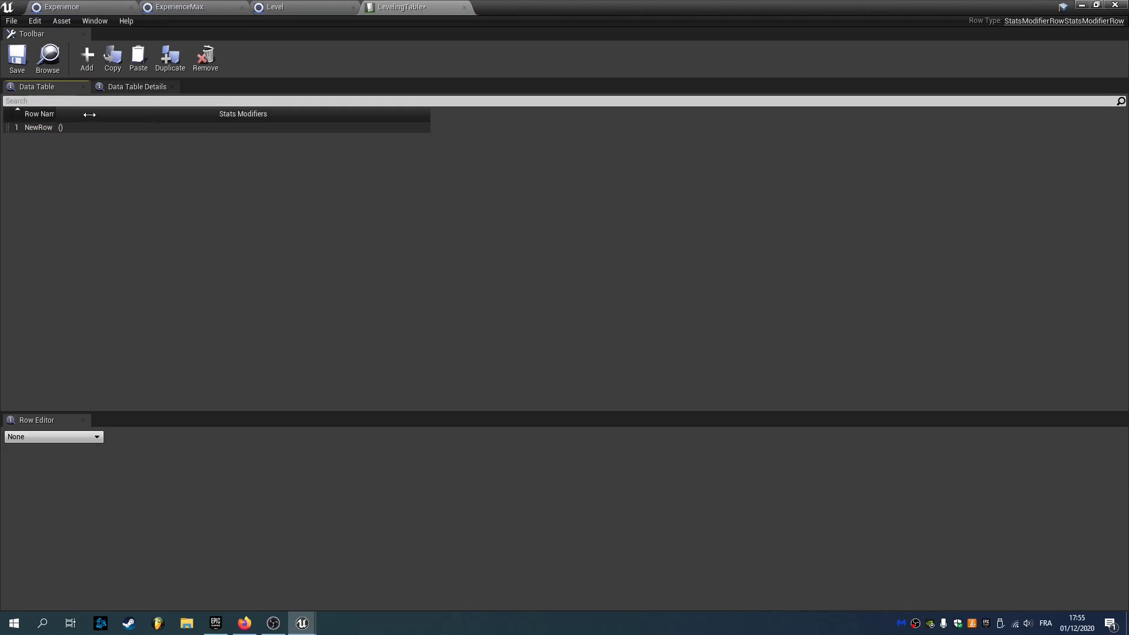
pyautogui.click(87, 58)
pyautogui.click(87, 57)
pyautogui.click(87, 58)
pyautogui.click(87, 57)
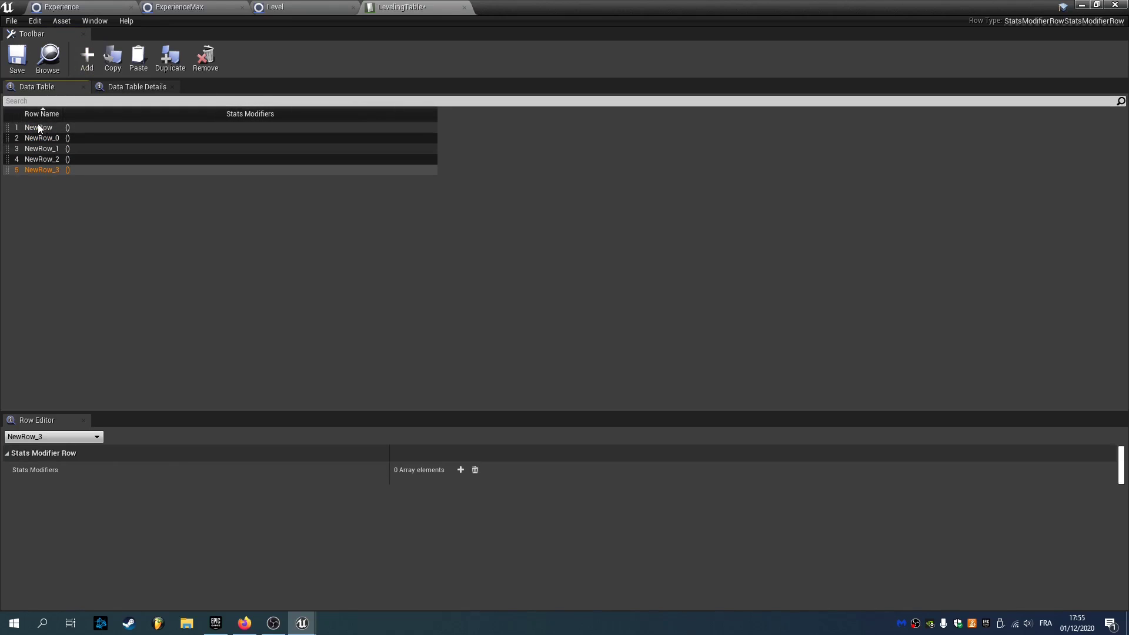
# Step: Rename the five new rows to 1, 2, 3, 4 and 5
pyautogui.click(35, 127)
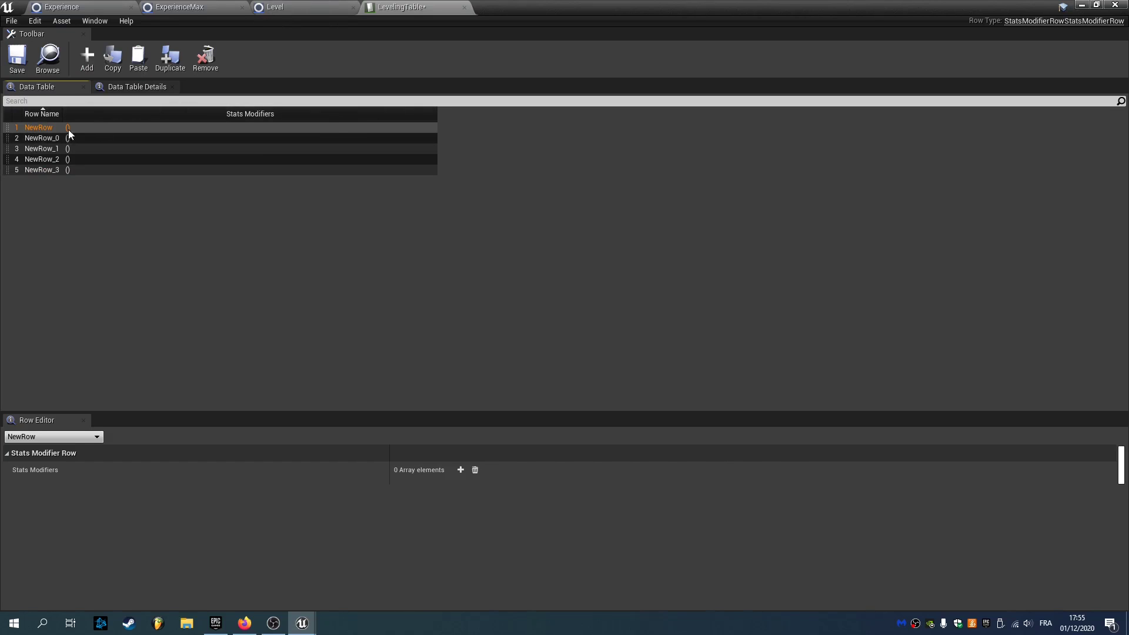
pyautogui.press('F2')
pyautogui.write('1')
pyautogui.press('Return')
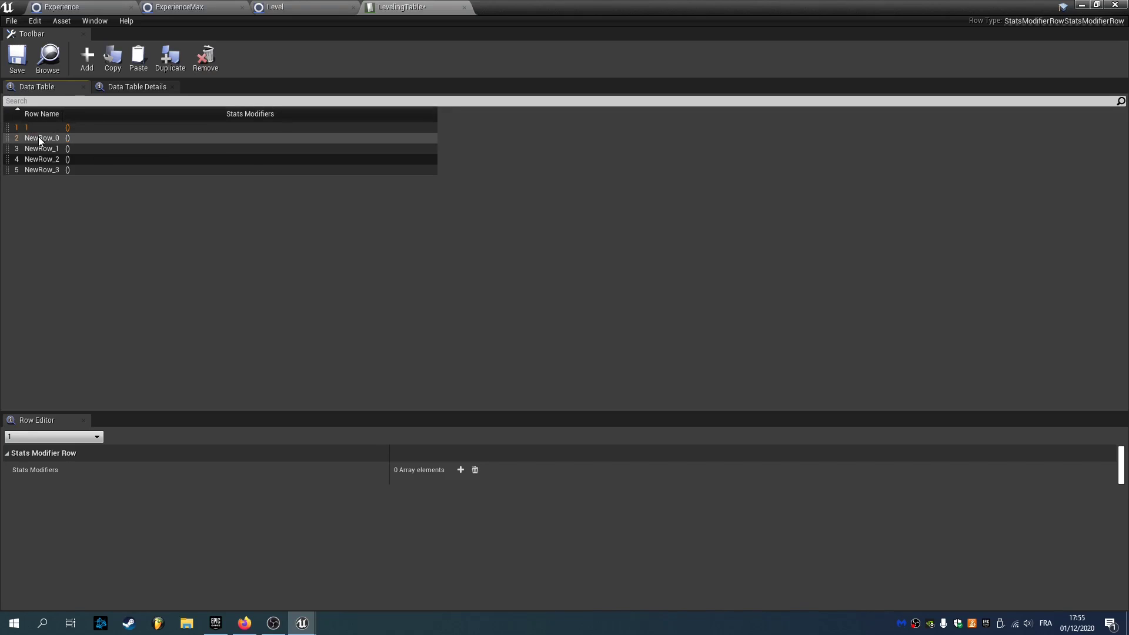
pyautogui.doubleClick(38, 137)
pyautogui.write('2')
pyautogui.press('Return')
pyautogui.click(36, 151)
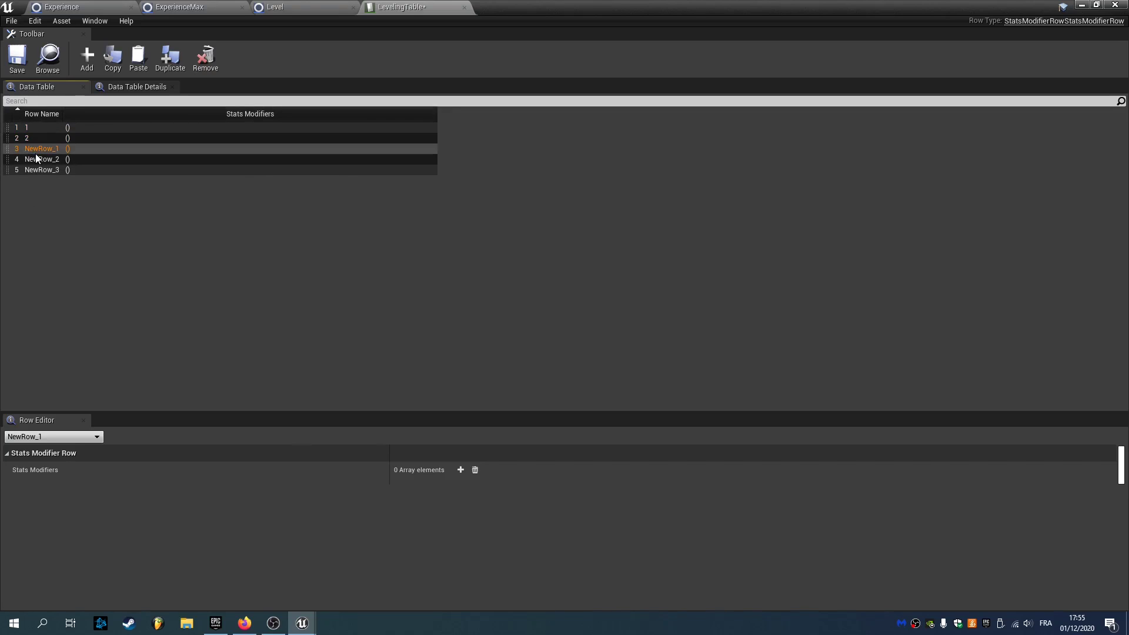
pyautogui.doubleClick(35, 154)
pyautogui.write('3')
pyautogui.press('Return')
pyautogui.doubleClick(35, 162)
pyautogui.write('4')
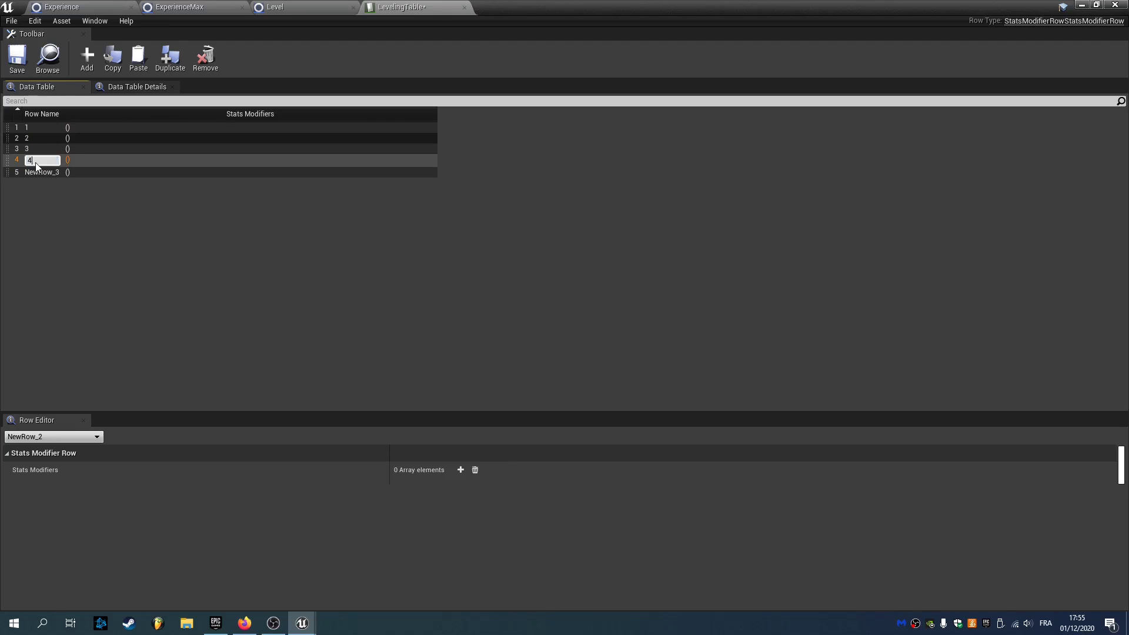
pyautogui.press('Return')
pyautogui.doubleClick(36, 170)
pyautogui.write('5')
pyautogui.press('Return')
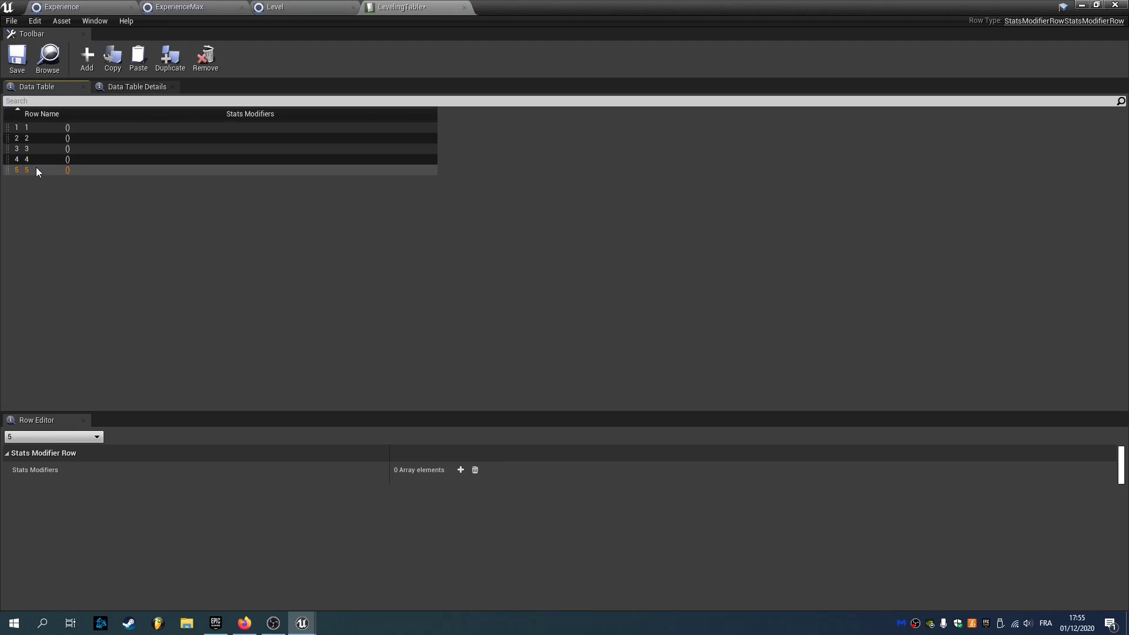
pyautogui.click(61, 193)
# Step: Review rows 1–3 in the row editor and widen the Stats Modifiers column
pyautogui.click(27, 129)
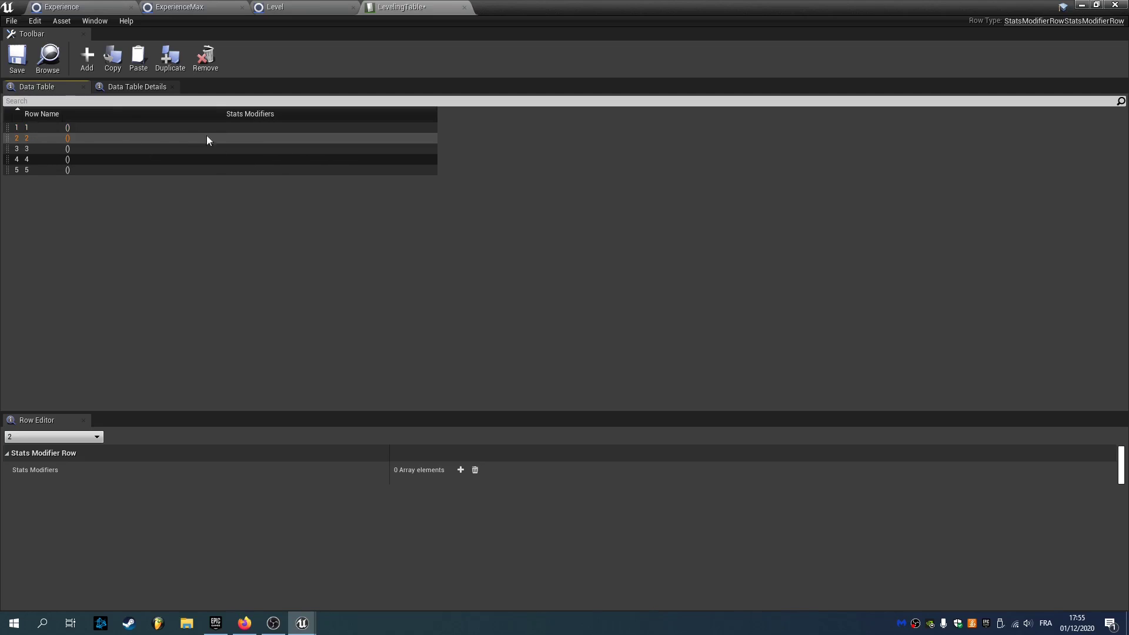
pyautogui.click(83, 150)
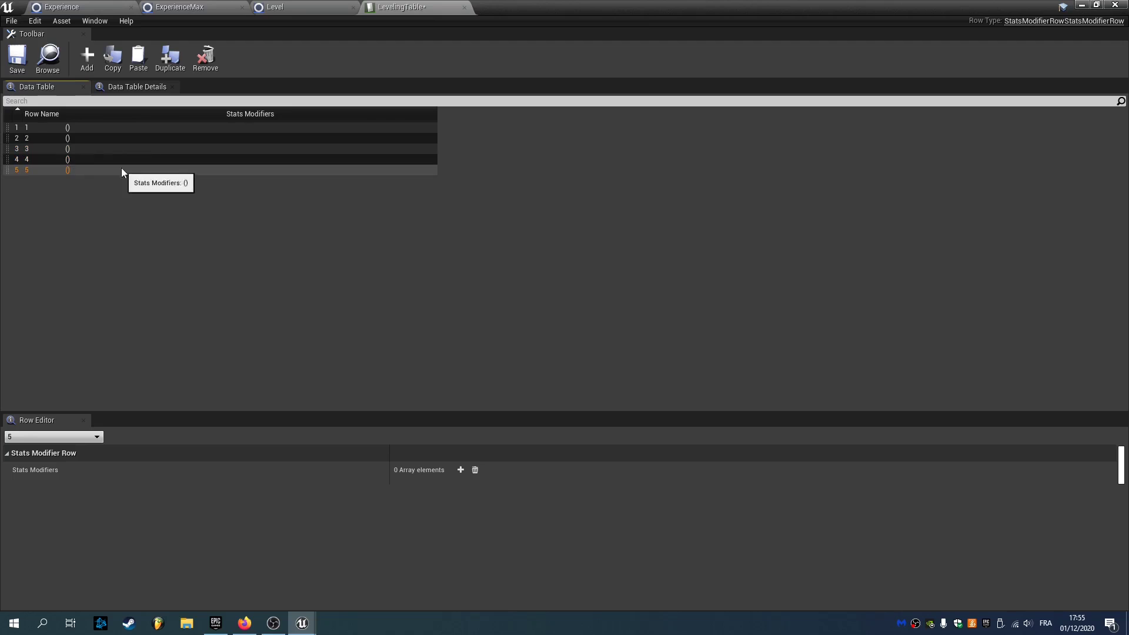
pyautogui.click(112, 138)
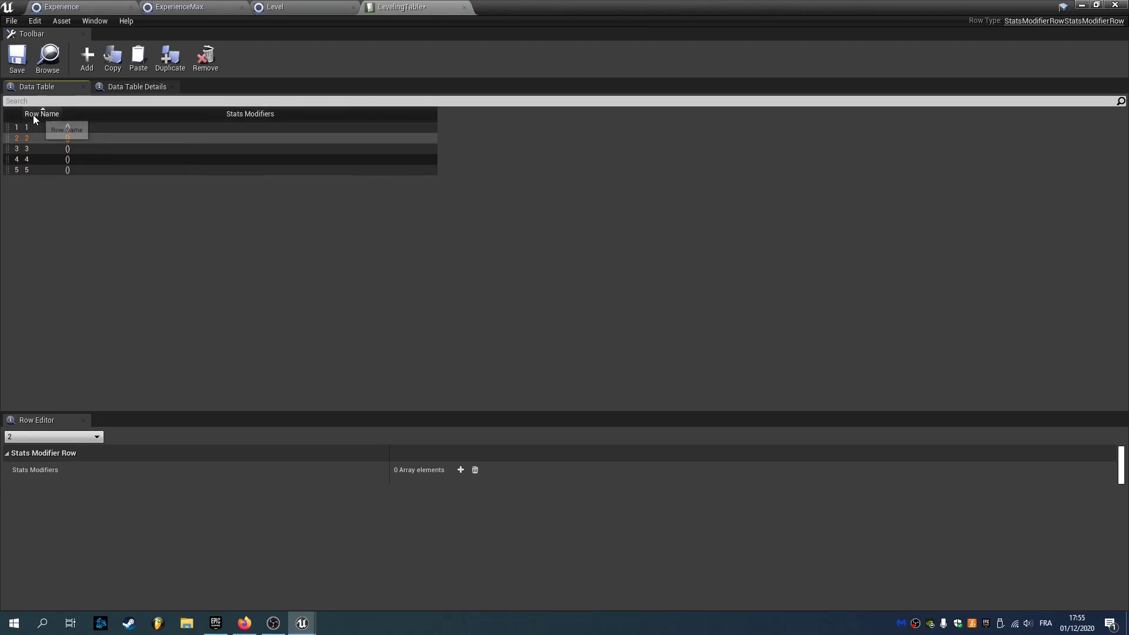
pyautogui.click(83, 128)
pyautogui.moveTo(61, 115); pyautogui.dragTo(125, 116)
pyautogui.click(133, 139)
pyautogui.press('Up')
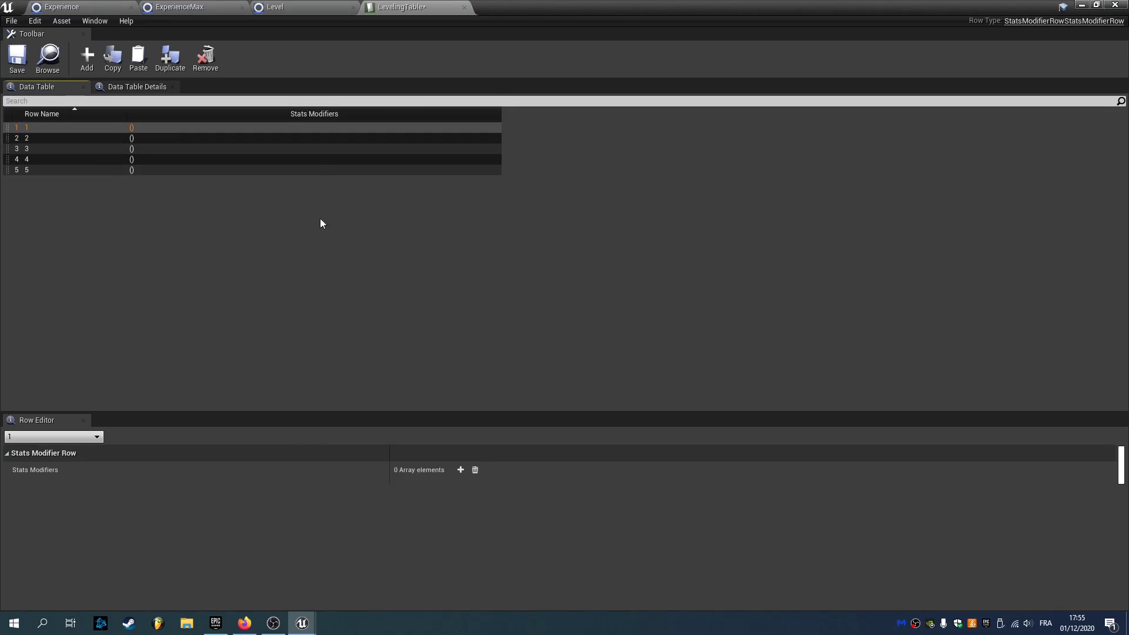
# Step: Add a Stats Modifiers entry to row 1, then add and remove a trial Stats Setter
pyautogui.click(460, 469)
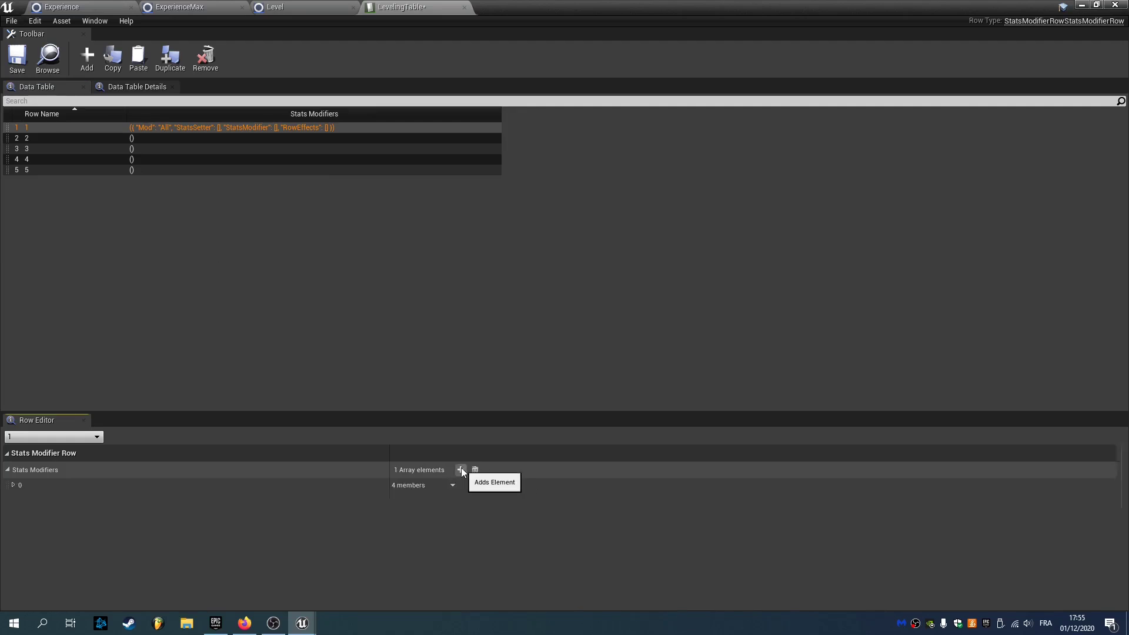
pyautogui.click(14, 485)
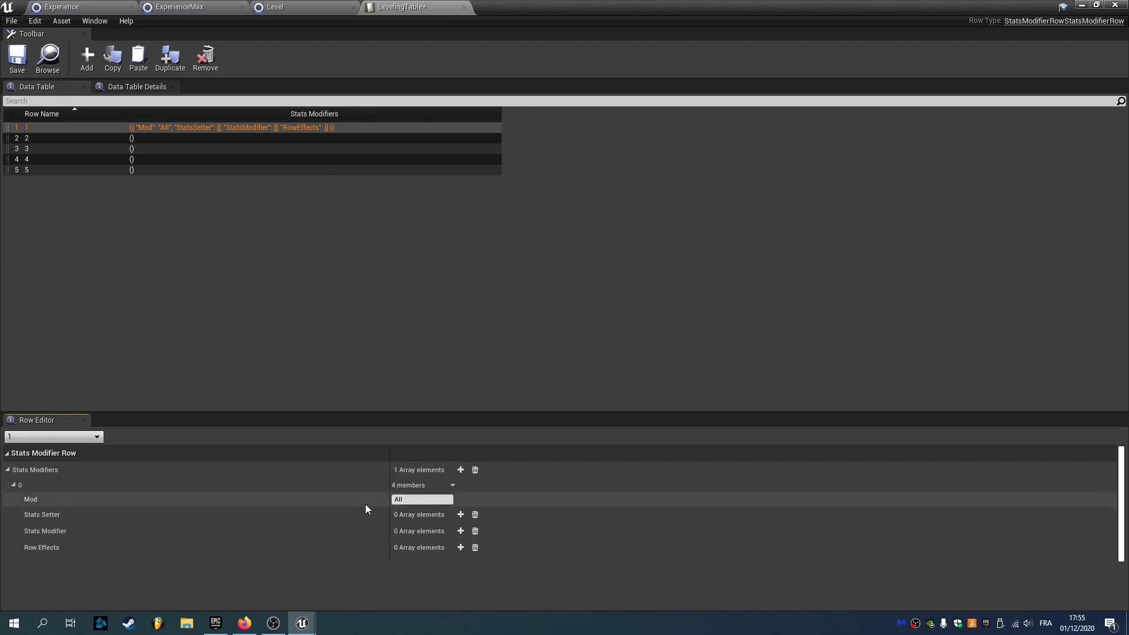
pyautogui.click(412, 499)
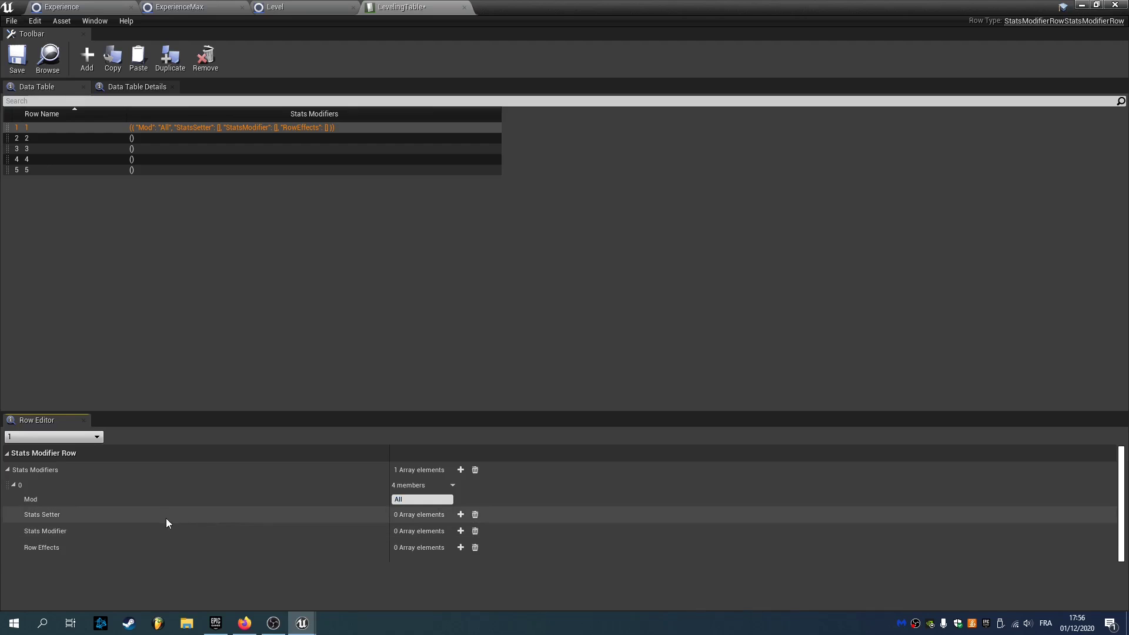
pyautogui.click(460, 515)
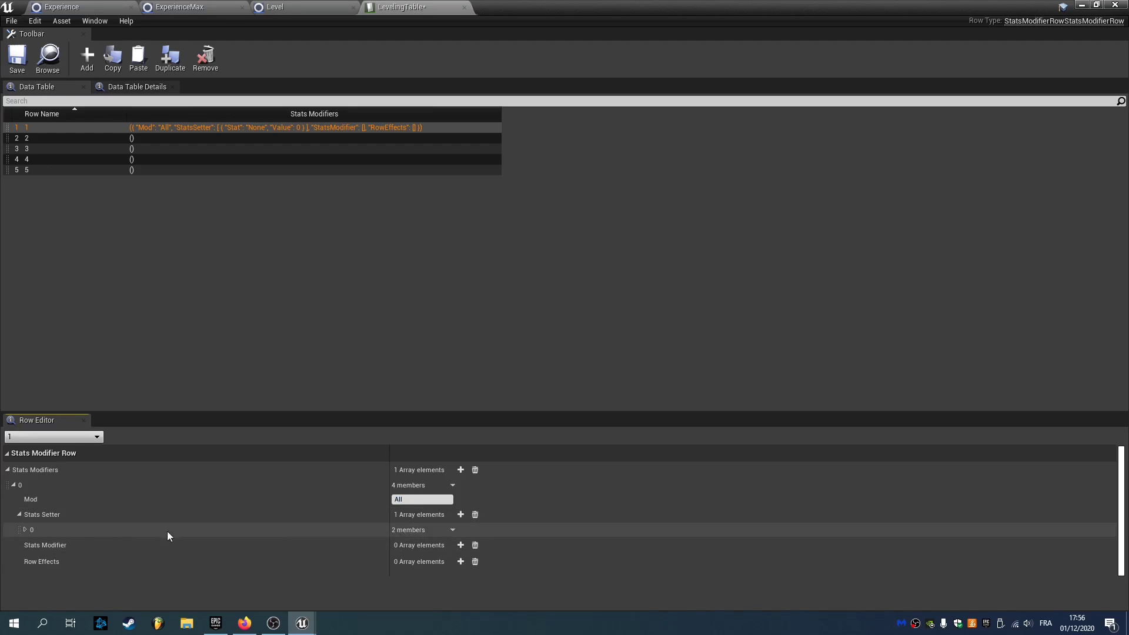
pyautogui.click(25, 530)
pyautogui.click(404, 545)
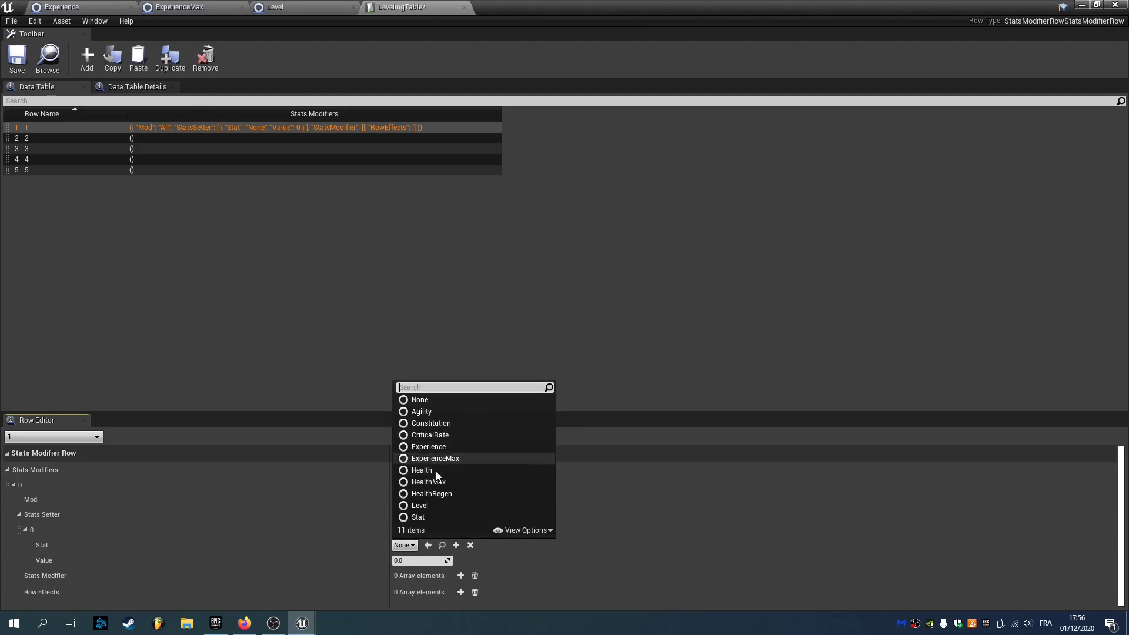
pyautogui.click(405, 561)
pyautogui.click(474, 515)
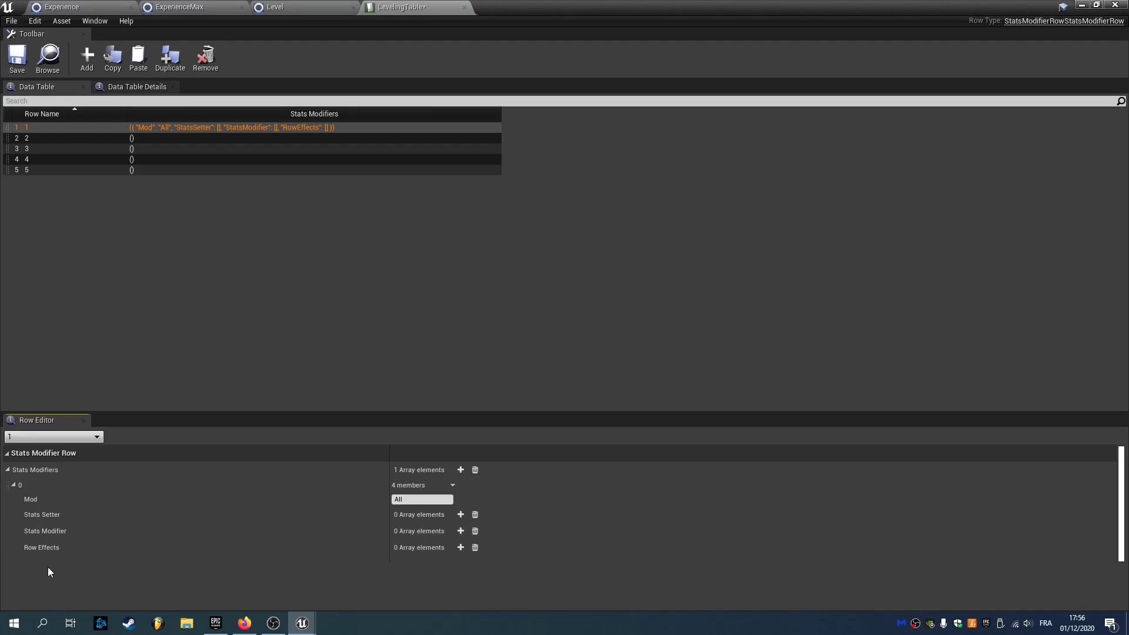
# Step: Add a Row Effects element, browse its class list, then remove it again
pyautogui.click(460, 547)
pyautogui.click(403, 564)
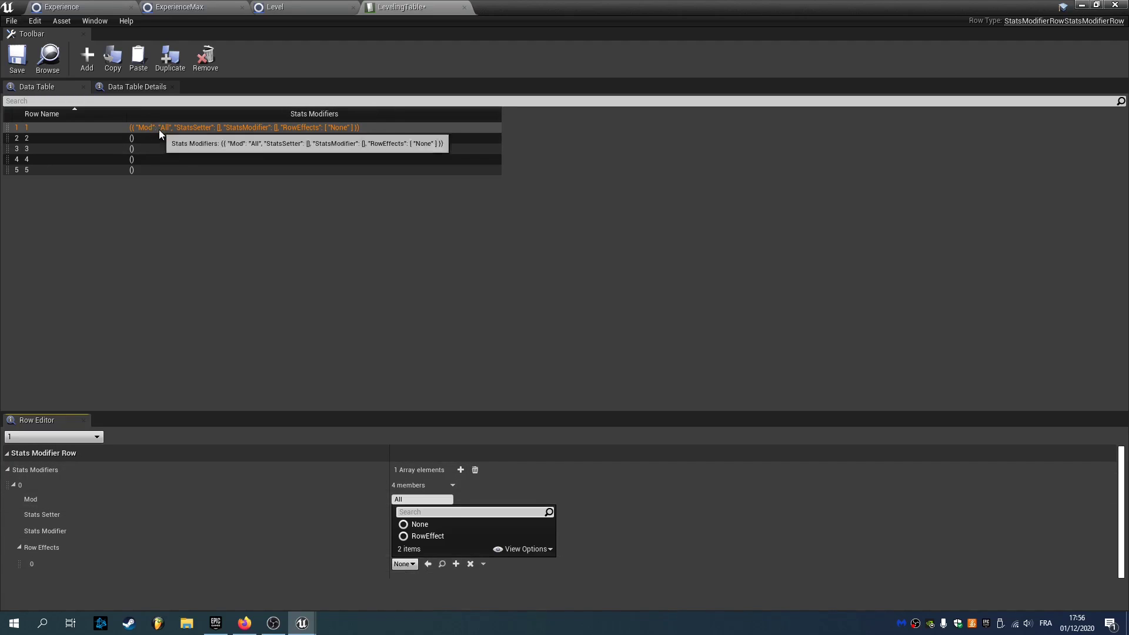
pyautogui.click(406, 563)
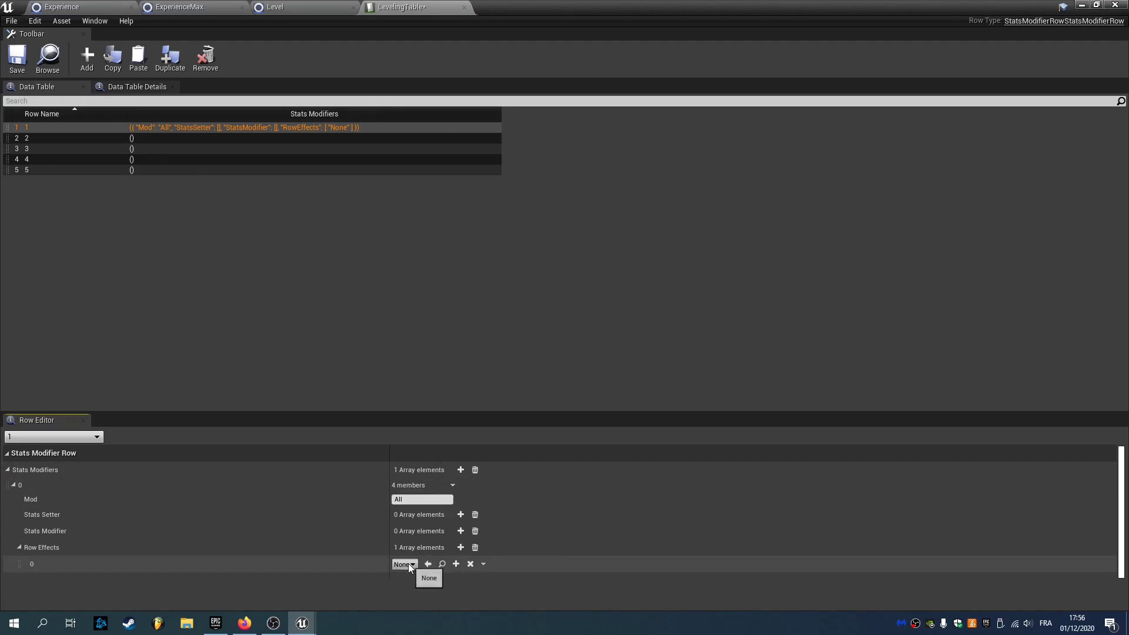
pyautogui.click(475, 547)
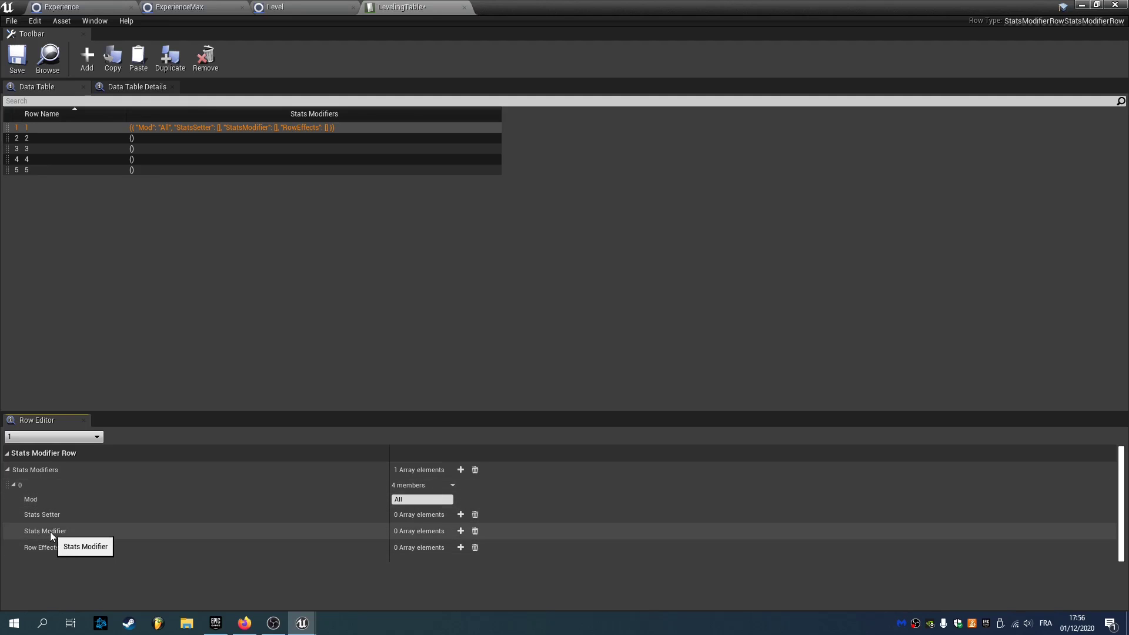
# Step: Add a Stats Setter to row 1 with Stat ExperienceMax and Value 10
pyautogui.click(460, 514)
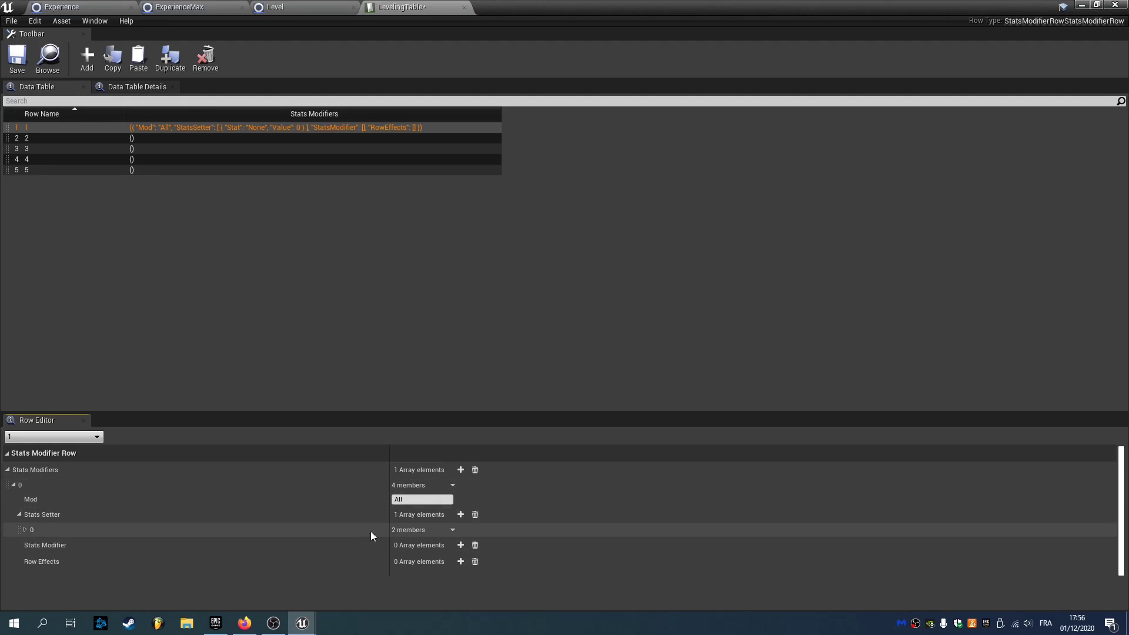
pyautogui.click(41, 529)
pyautogui.click(404, 545)
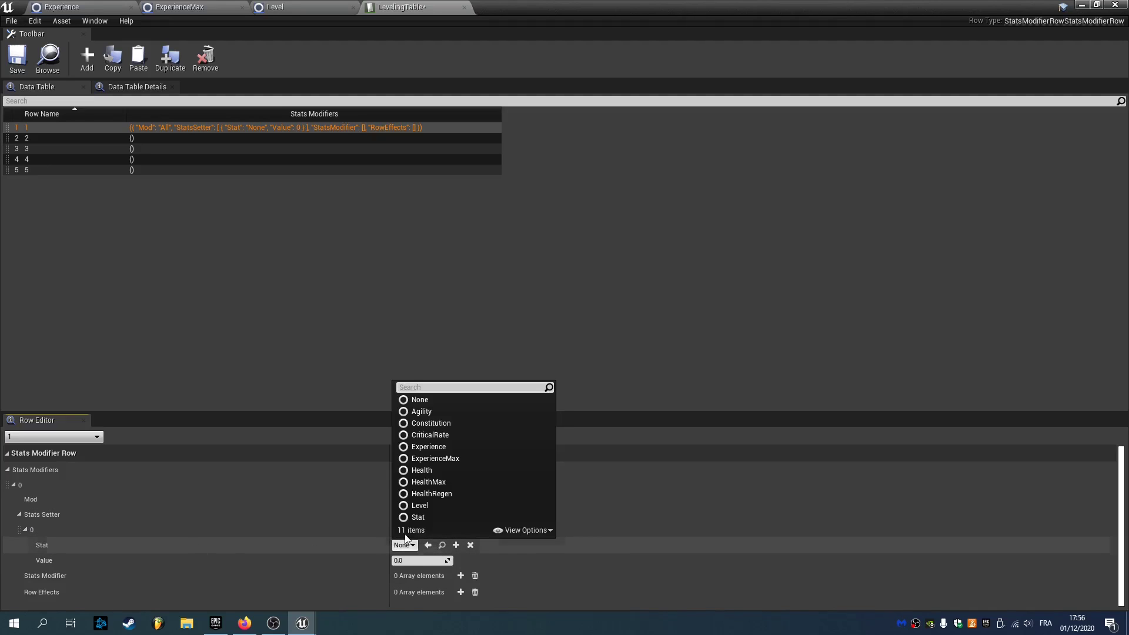
pyautogui.click(435, 459)
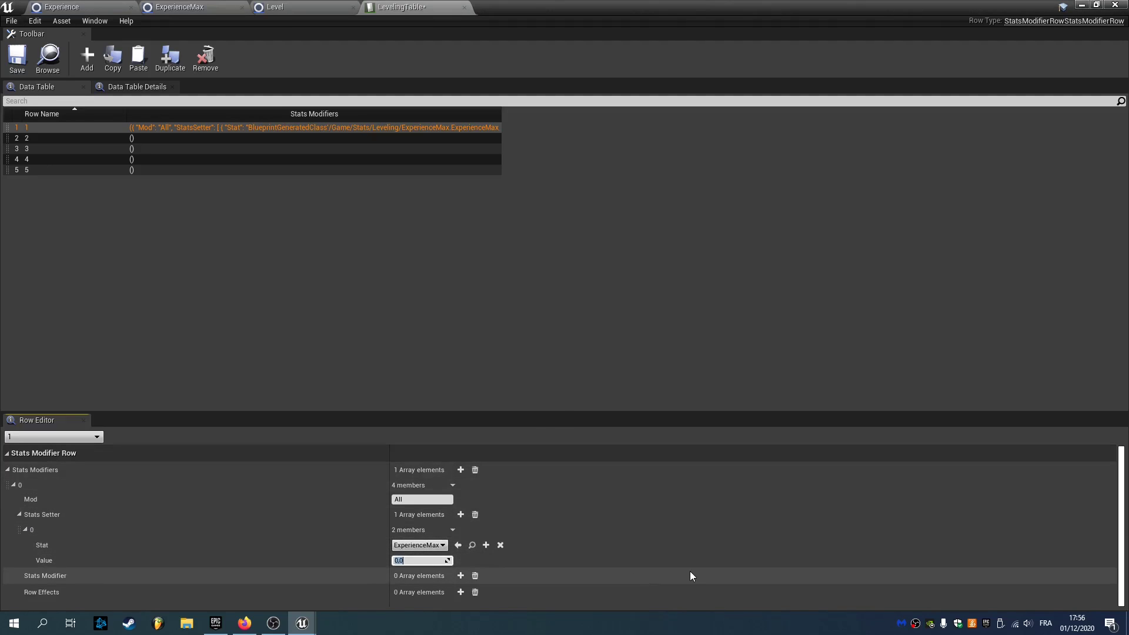
pyautogui.write('10')
pyautogui.press('Return')
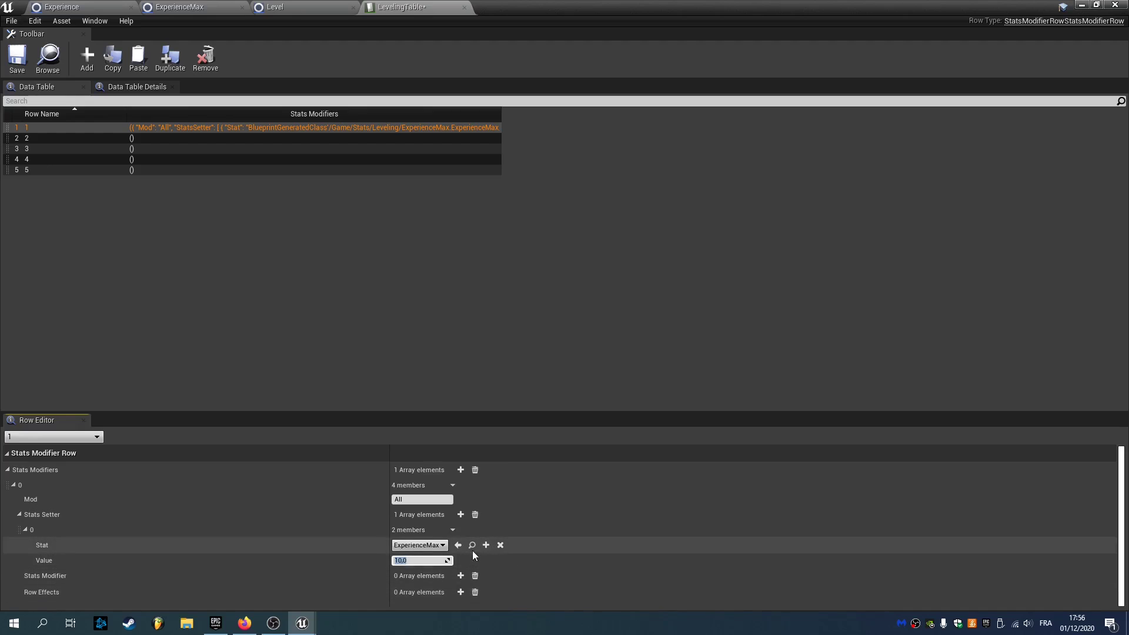
pyautogui.click(421, 559)
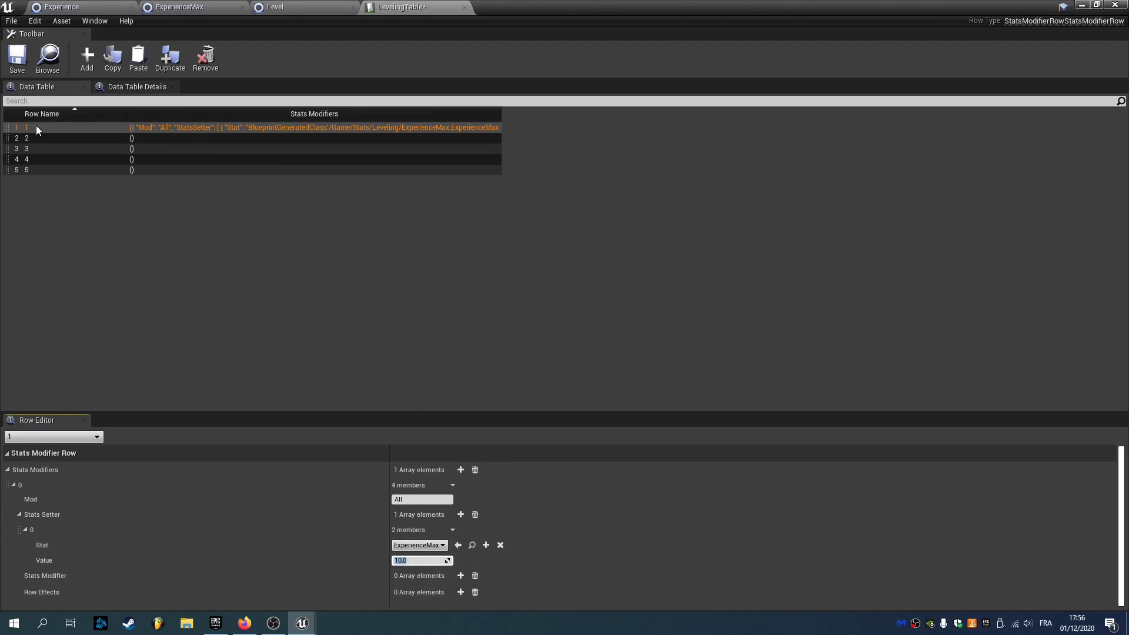
# Step: Compare rows 2 and 3, then sort the table by the Stats Modifiers column
pyautogui.click(138, 141)
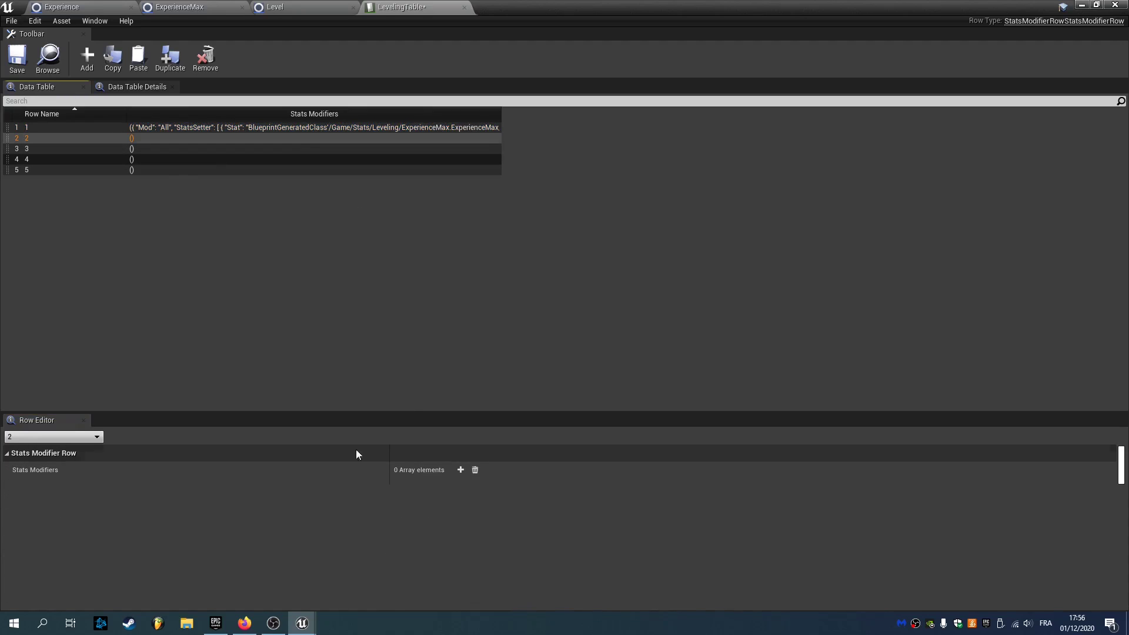
pyautogui.click(113, 148)
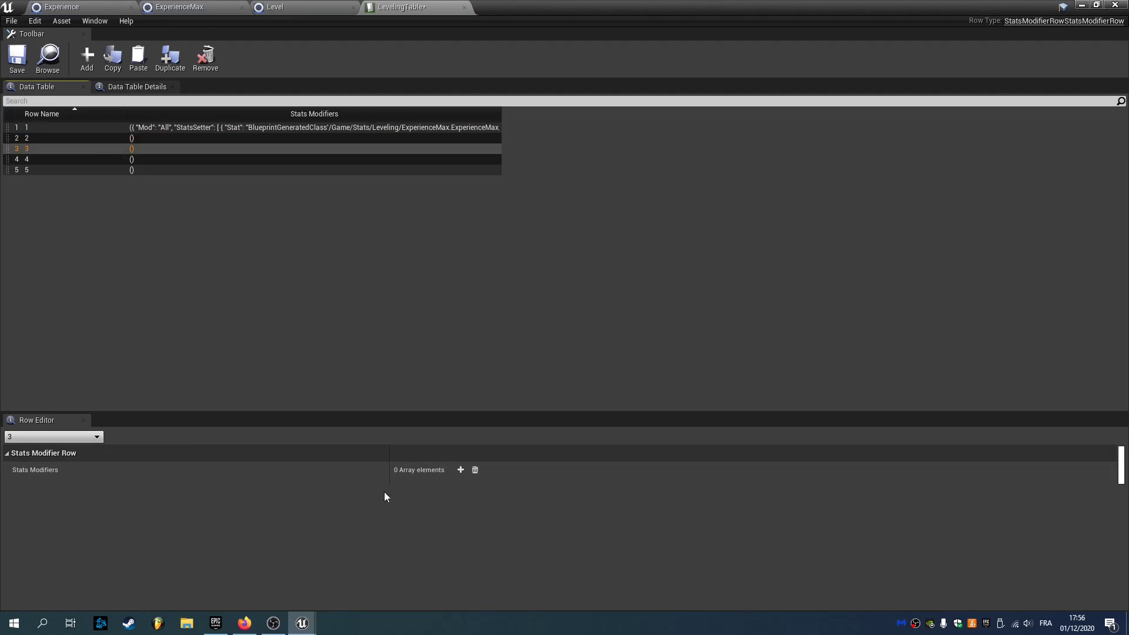
pyautogui.click(163, 139)
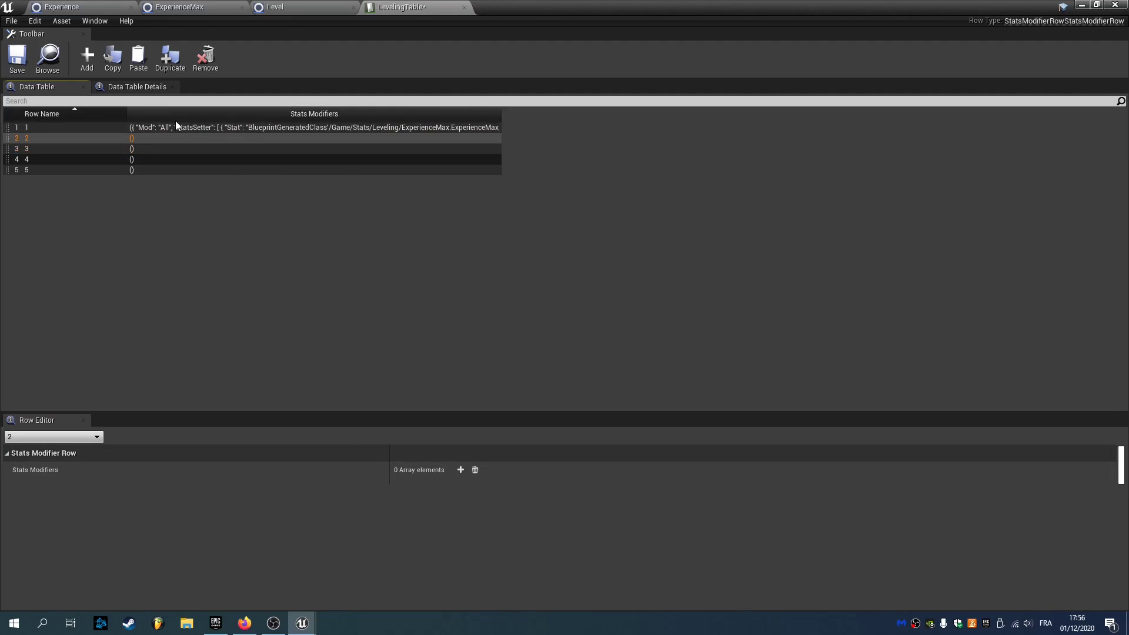
pyautogui.click(175, 115)
pyautogui.click(175, 115)
pyautogui.click(176, 127)
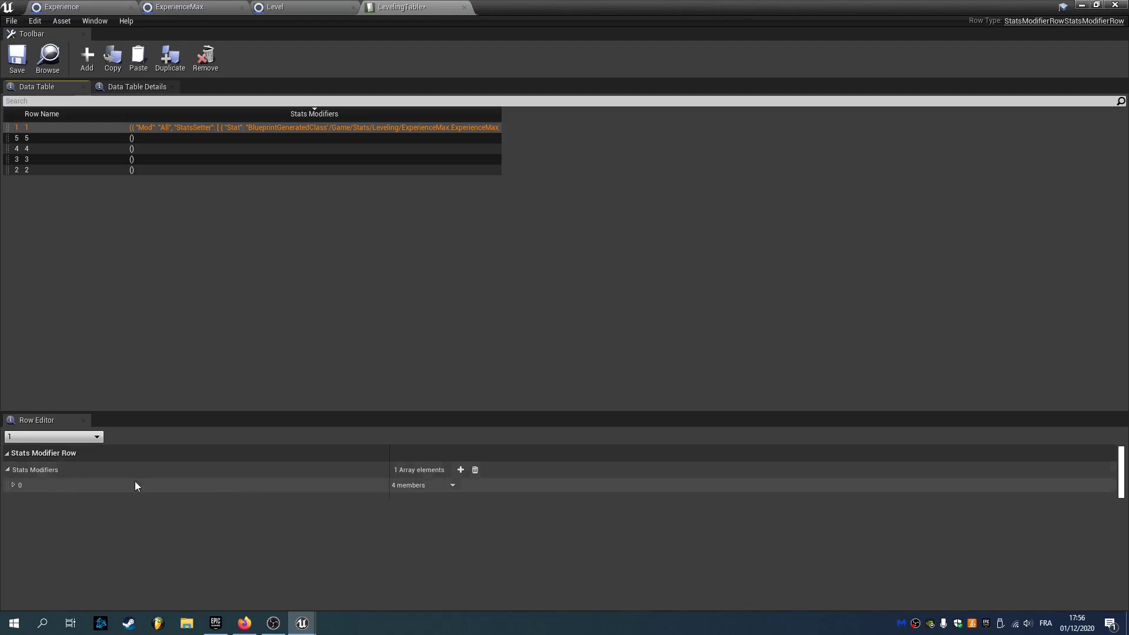
# Step: Sort back by row name, clear row 1's Stats Modifiers array, and save LevelingTable
pyautogui.click(14, 485)
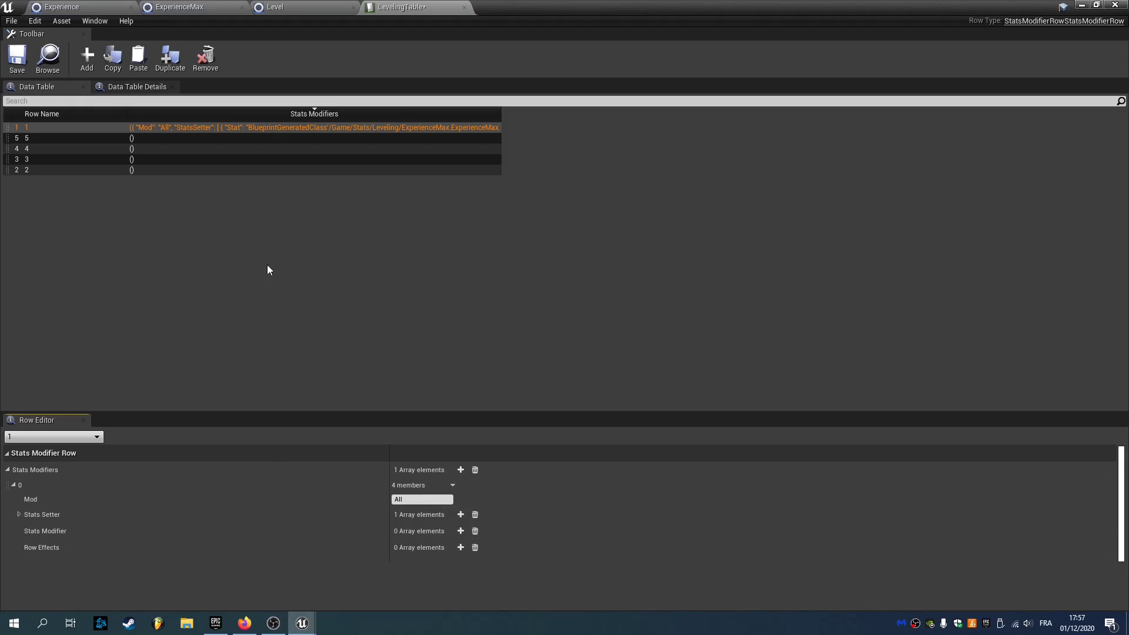
pyautogui.click(40, 113)
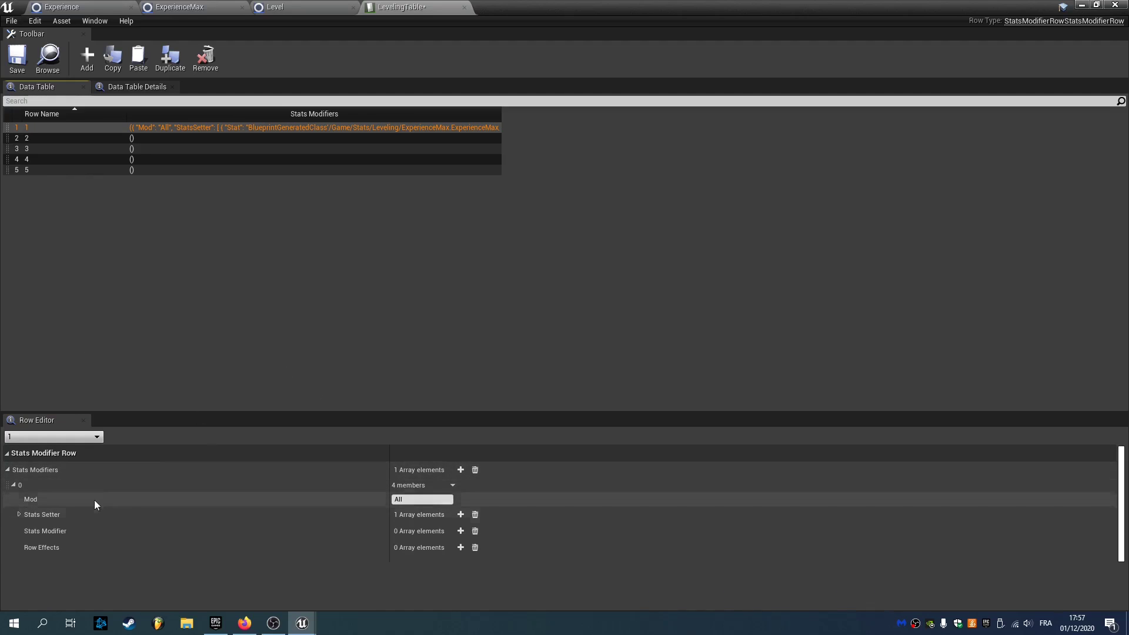
pyautogui.click(475, 470)
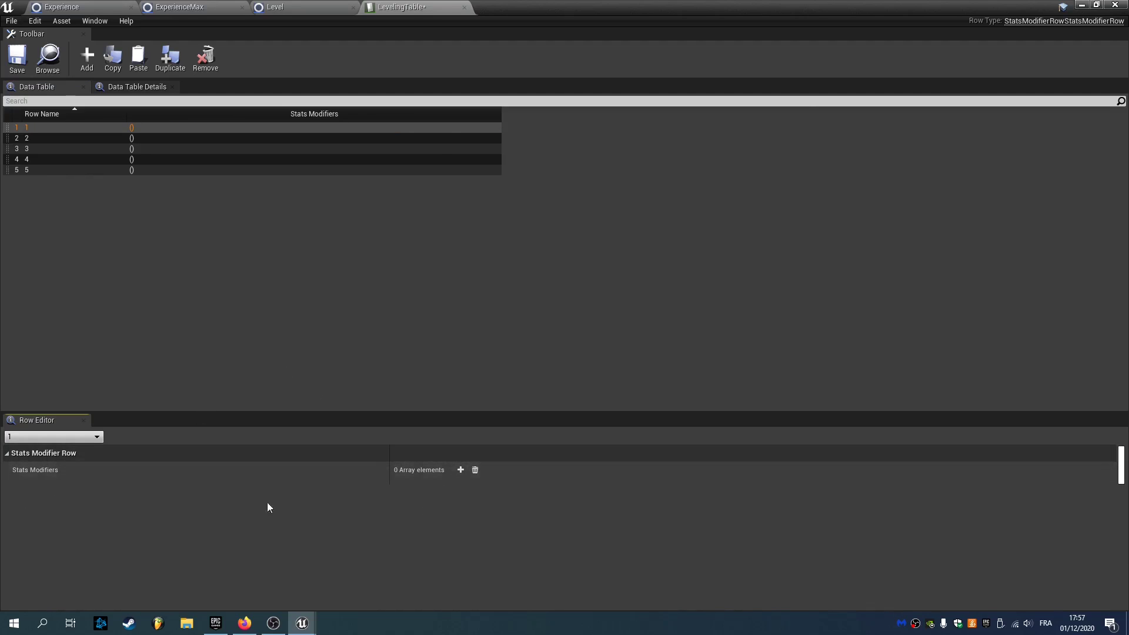
pyautogui.click(17, 57)
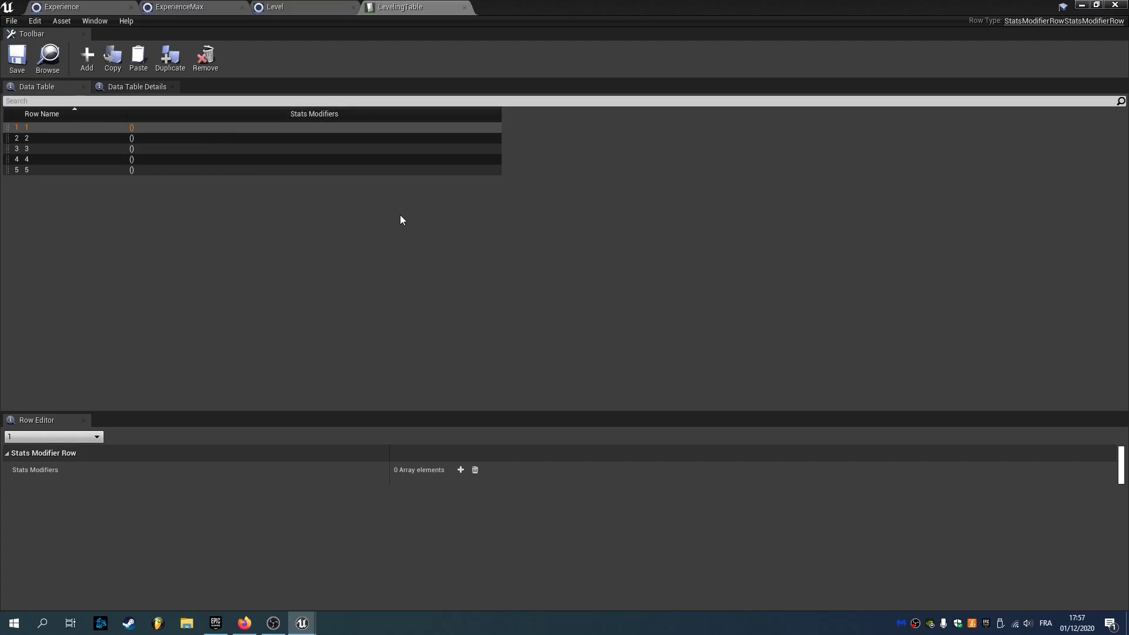
# Step: Feed ExperienceMax's Inheritances a Make Array containing a Make Curved Inheritance node
pyautogui.click(199, 7)
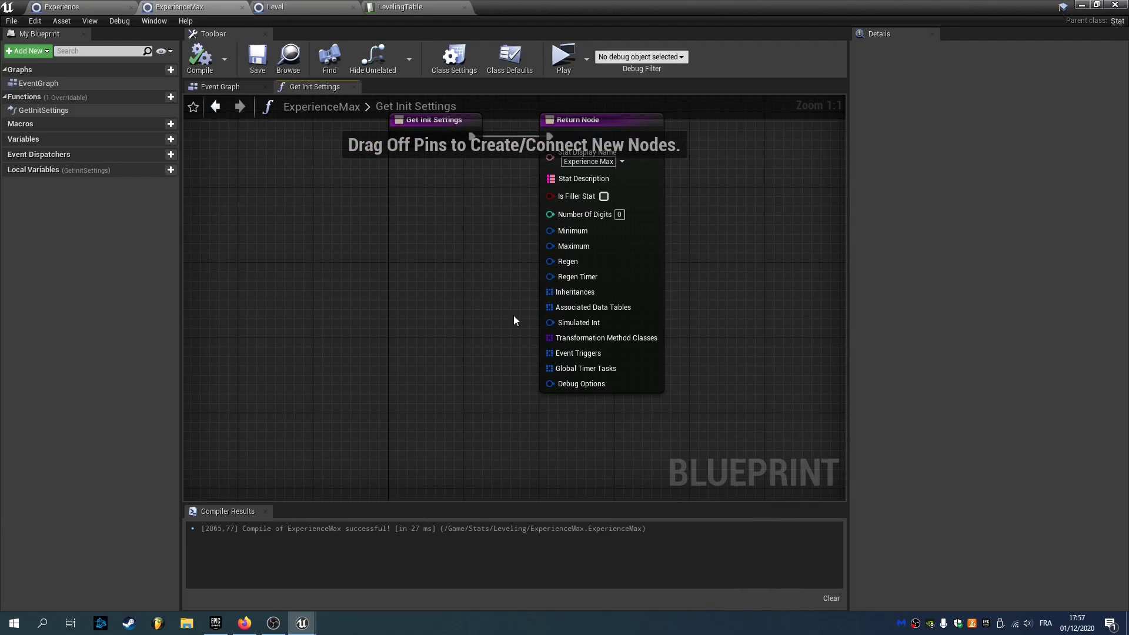
pyautogui.moveTo(549, 292); pyautogui.dragTo(341, 291)
pyautogui.write('make')
pyautogui.press('Return')
pyautogui.click(352, 376)
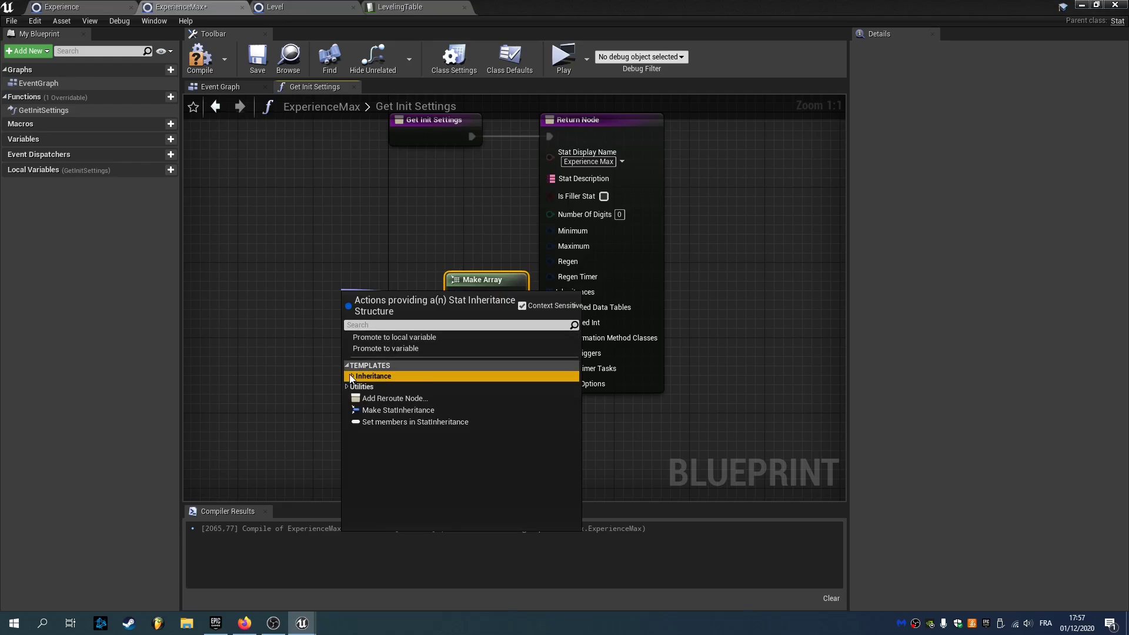
pyautogui.click(442, 399)
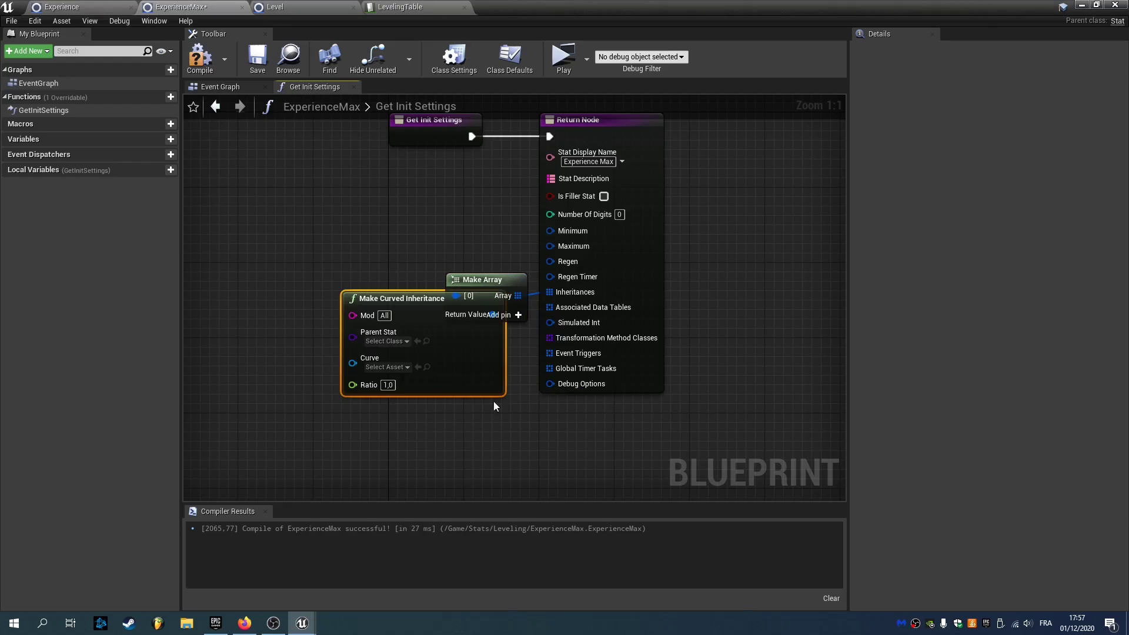
pyautogui.moveTo(471, 367); pyautogui.dragTo(405, 355)
pyautogui.moveTo(322, 406); pyautogui.dragTo(418, 385, button='right')
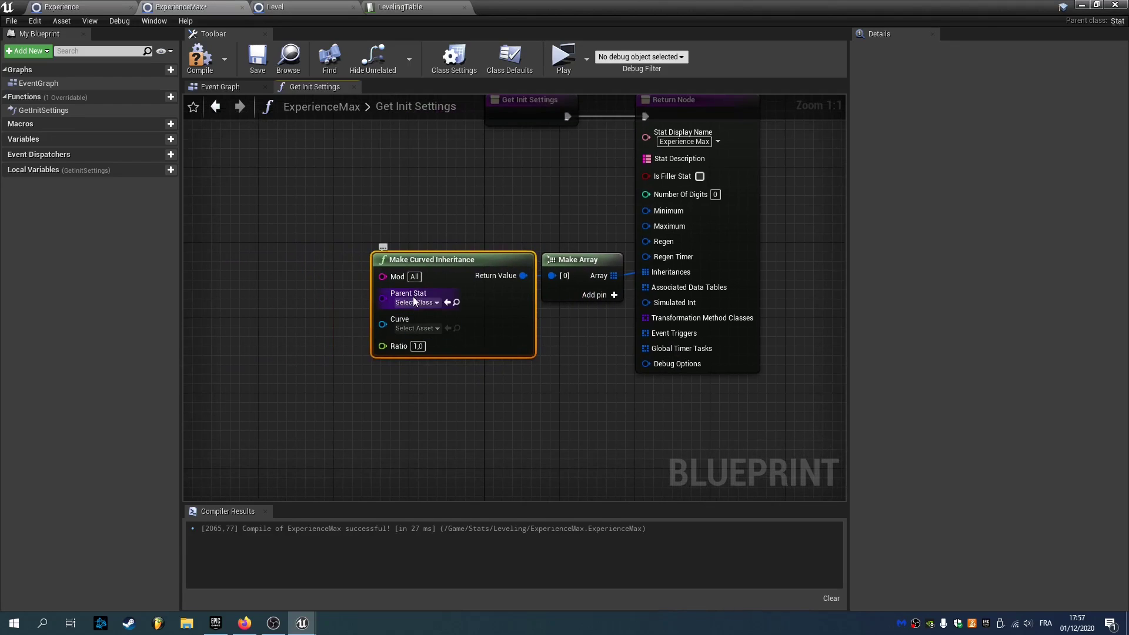
# Step: Set the Parent Stat to Level, check the curve assets, and bring up Leveling's new-asset menu
pyautogui.click(415, 304)
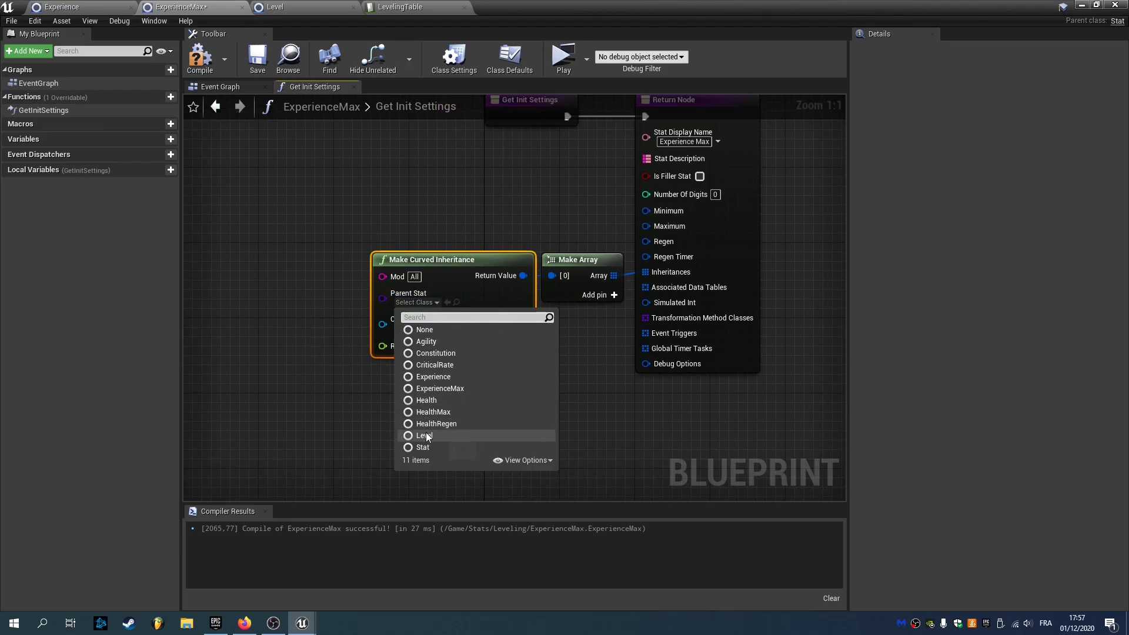
pyautogui.click(424, 434)
pyautogui.moveTo(314, 412); pyautogui.dragTo(274, 382, button='right')
pyautogui.click(378, 291)
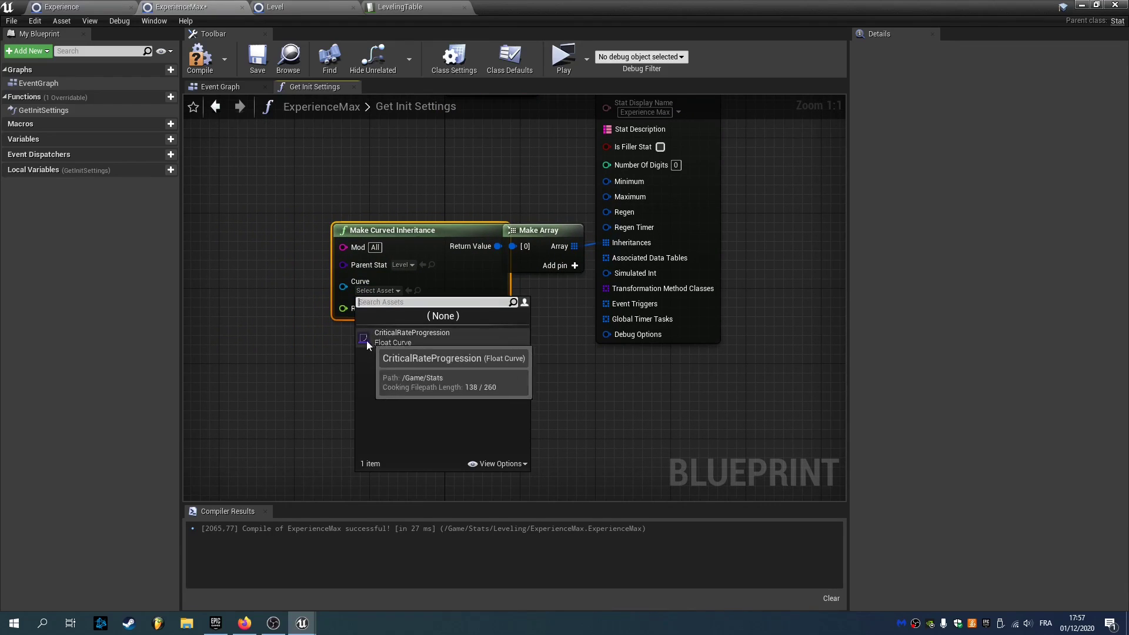
pyautogui.click(277, 345)
pyautogui.click(1081, 5)
pyautogui.rightClick(444, 498)
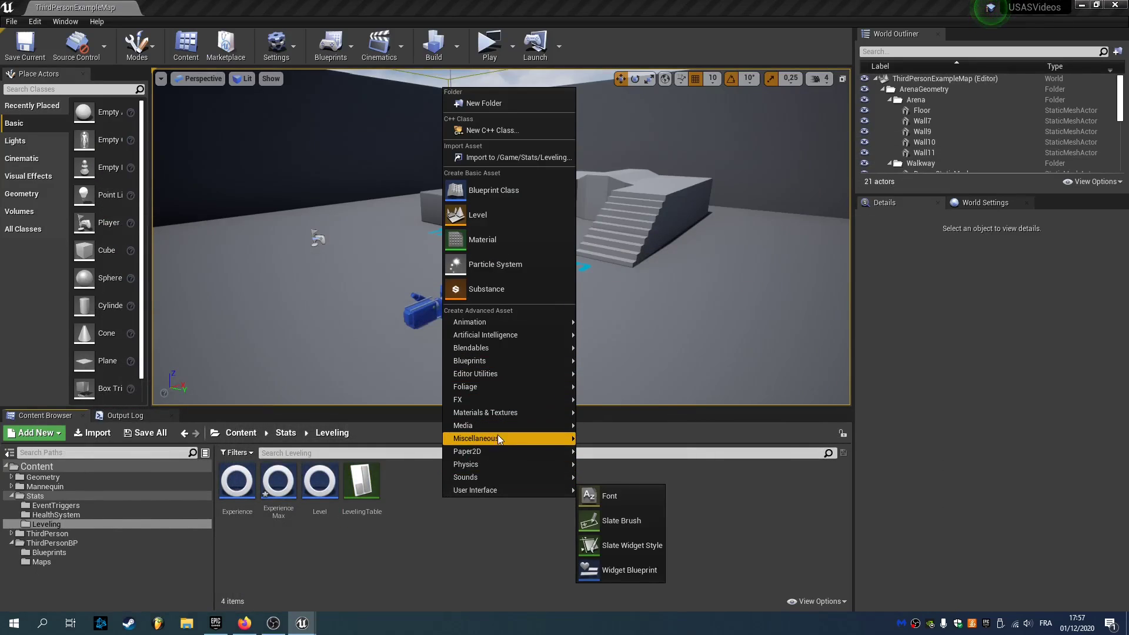
# Step: Create a CurveFloat asset named ExperienceMaxPerLevel in Leveling and open it in the curve editor
pyautogui.moveTo(496, 437)
pyautogui.click(619, 328)
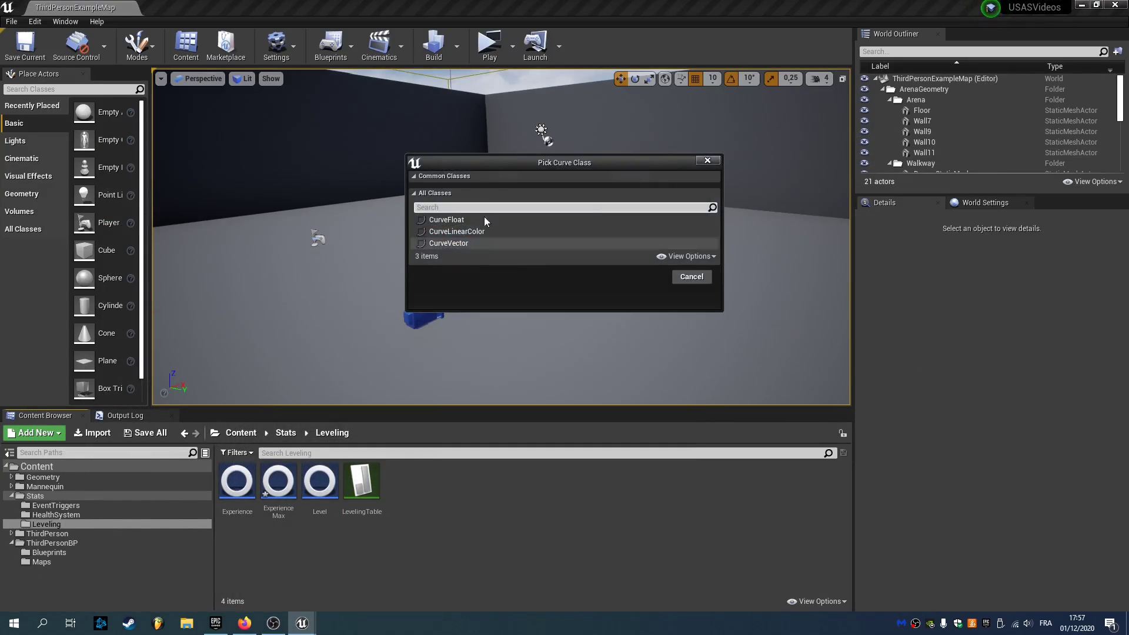
pyautogui.click(468, 217)
pyautogui.click(643, 278)
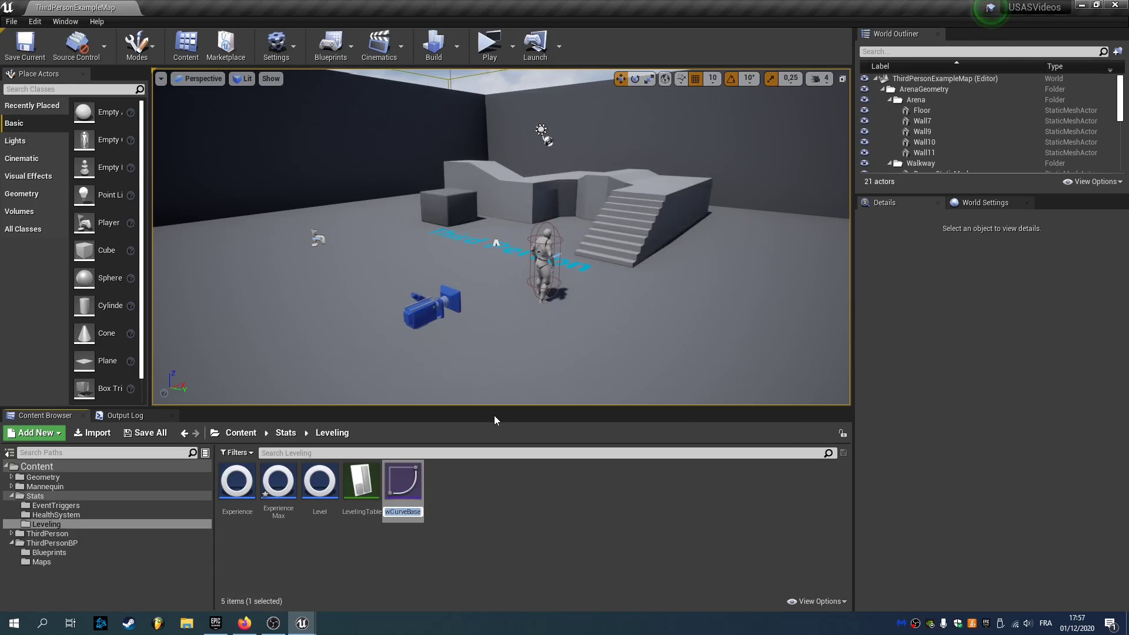
pyautogui.write('ExperienceMa')
pyautogui.write('xPerLevel')
pyautogui.press('Return')
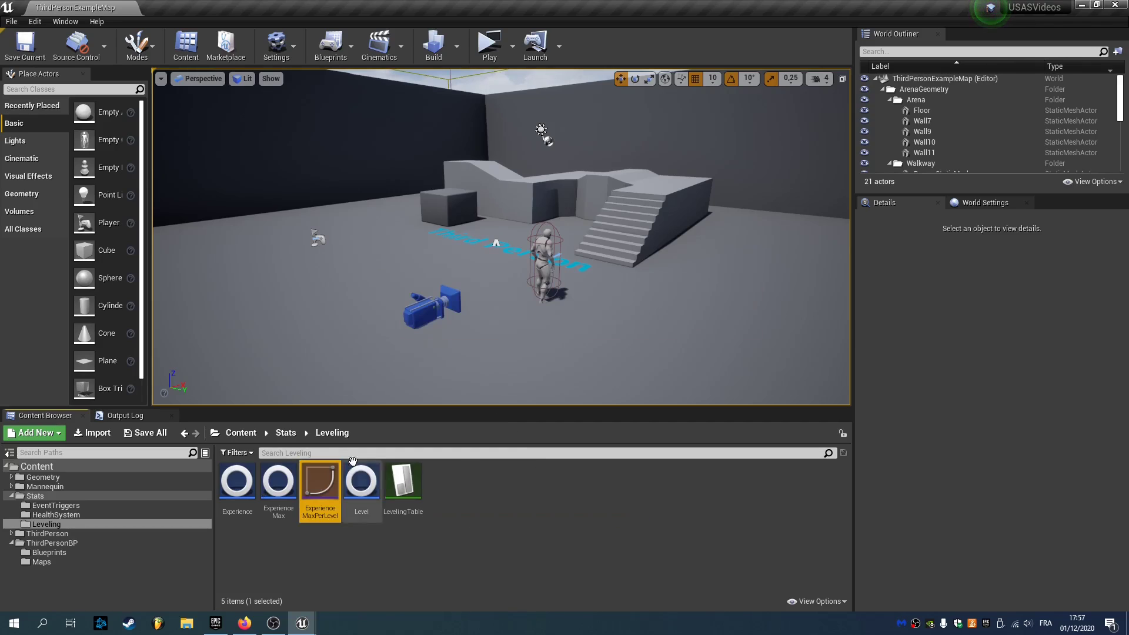
pyautogui.doubleClick(319, 491)
# Step: Add the first curve key at time 1 with value 10
pyautogui.moveTo(541, 256); pyautogui.dragTo(517, 250, button='right')
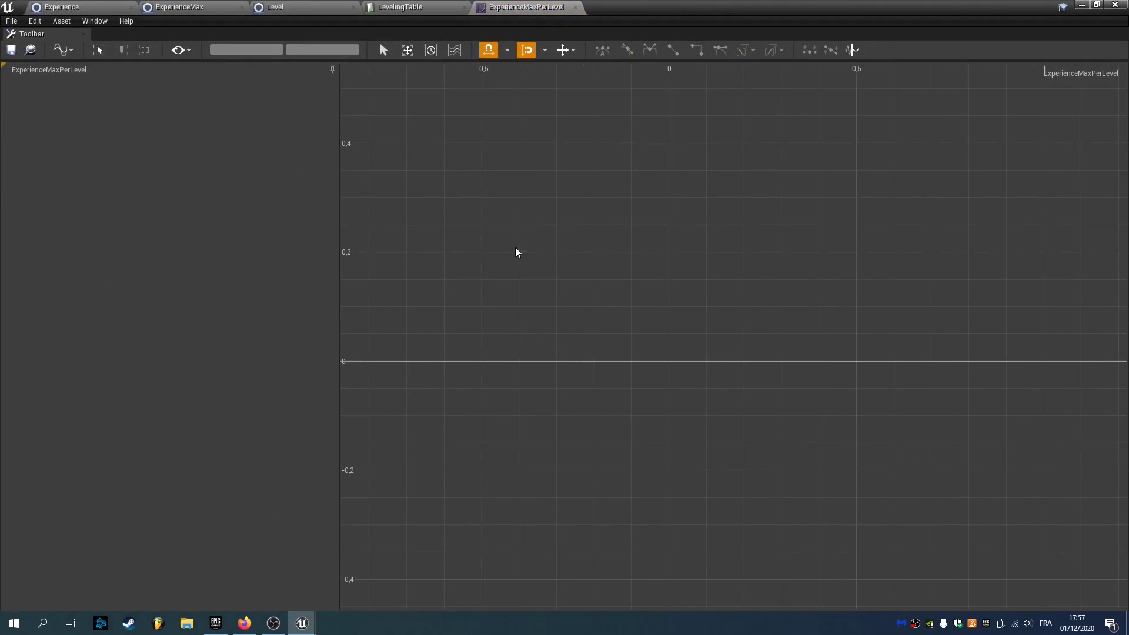
pyautogui.moveTo(534, 305); pyautogui.dragTo(505, 283, button='right')
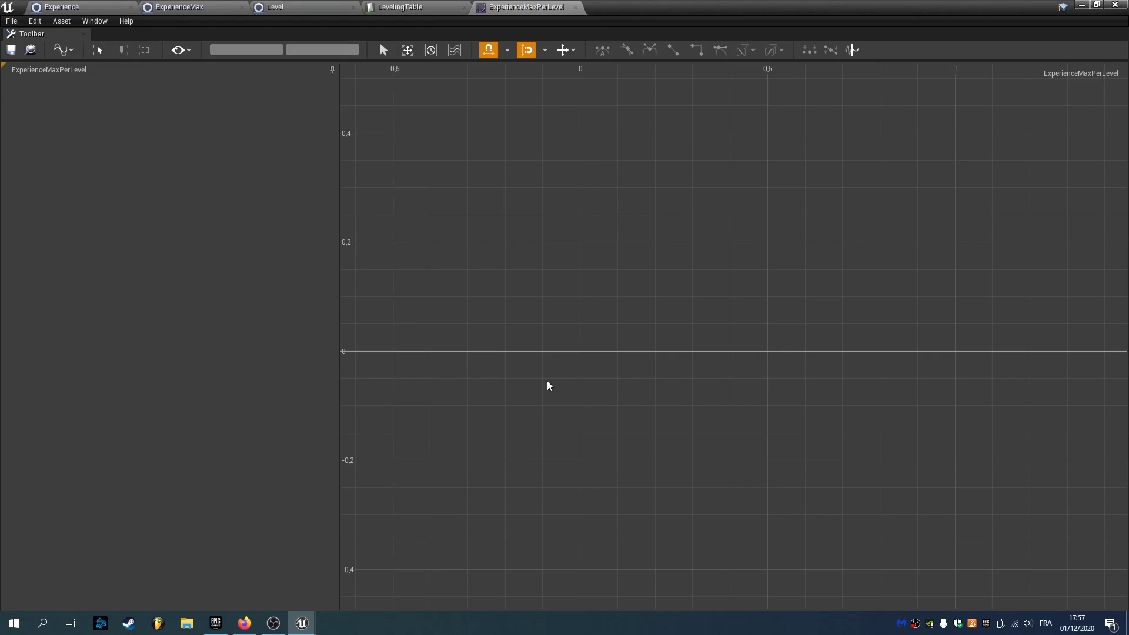
pyautogui.moveTo(547, 385); pyautogui.dragTo(521, 377, button='right')
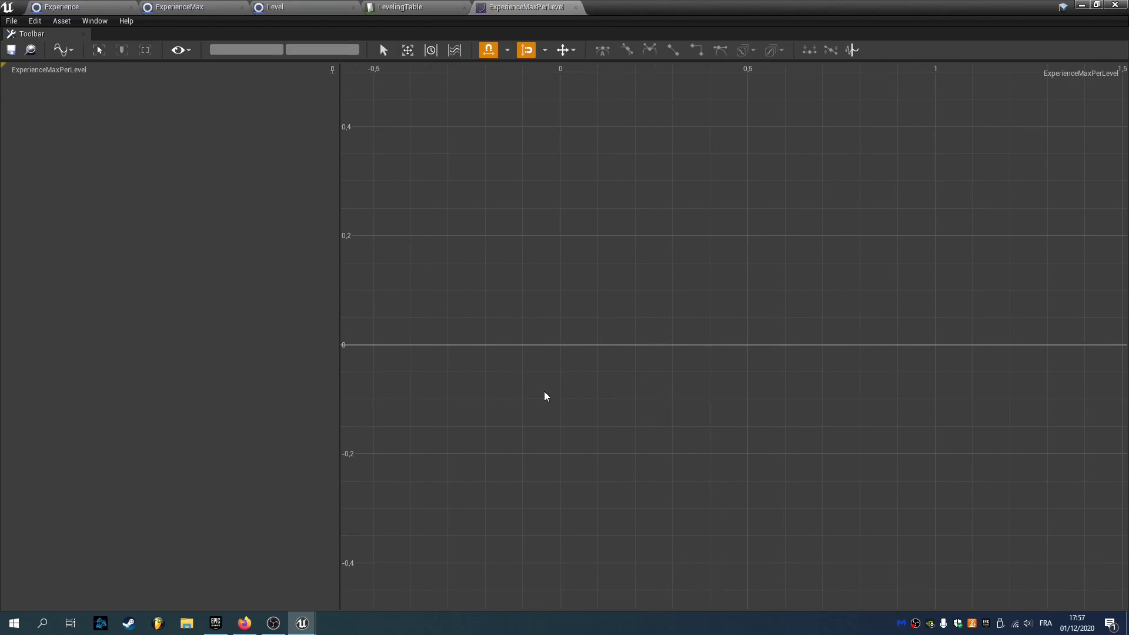
pyautogui.rightClick(547, 344)
pyautogui.moveTo(583, 415)
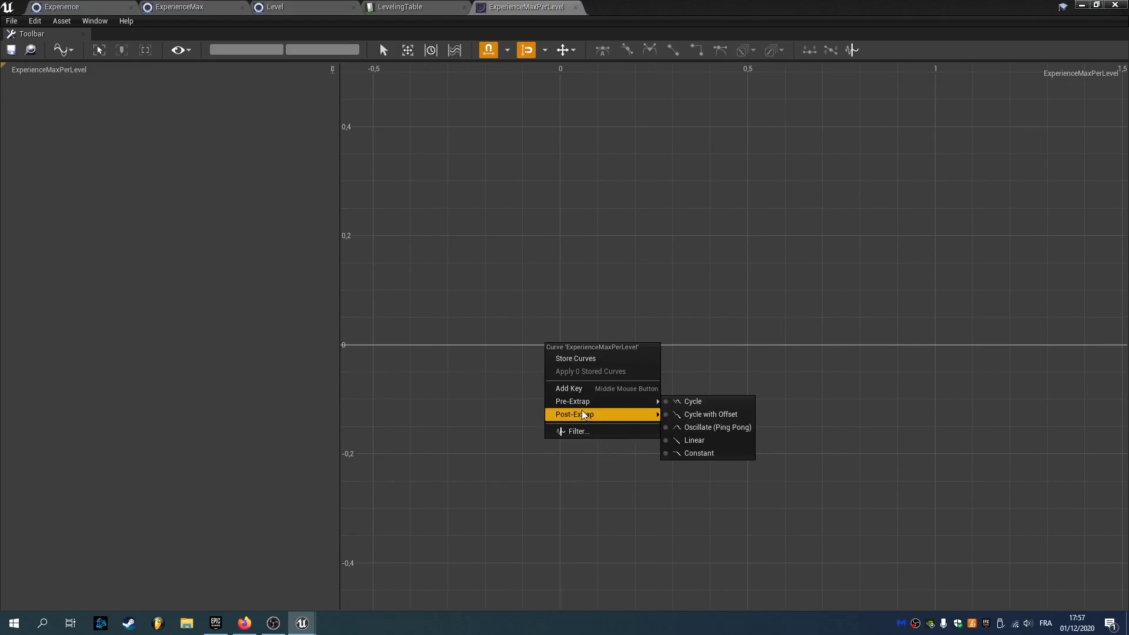
pyautogui.click(576, 389)
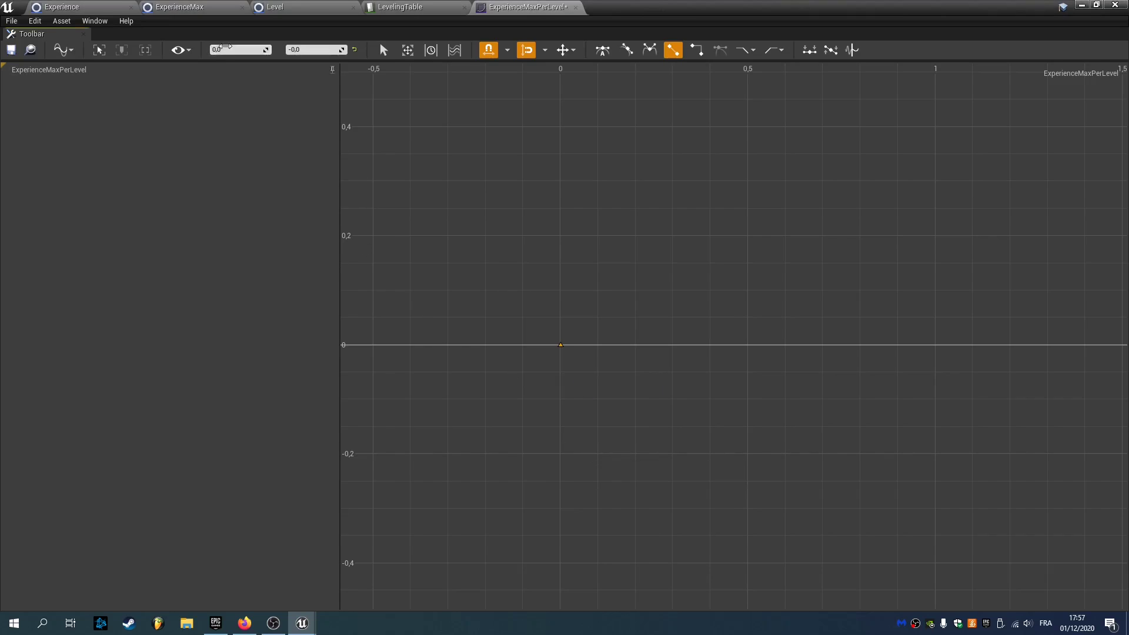
pyautogui.click(225, 47)
pyautogui.write('1')
pyautogui.press('Return')
pyautogui.click(312, 49)
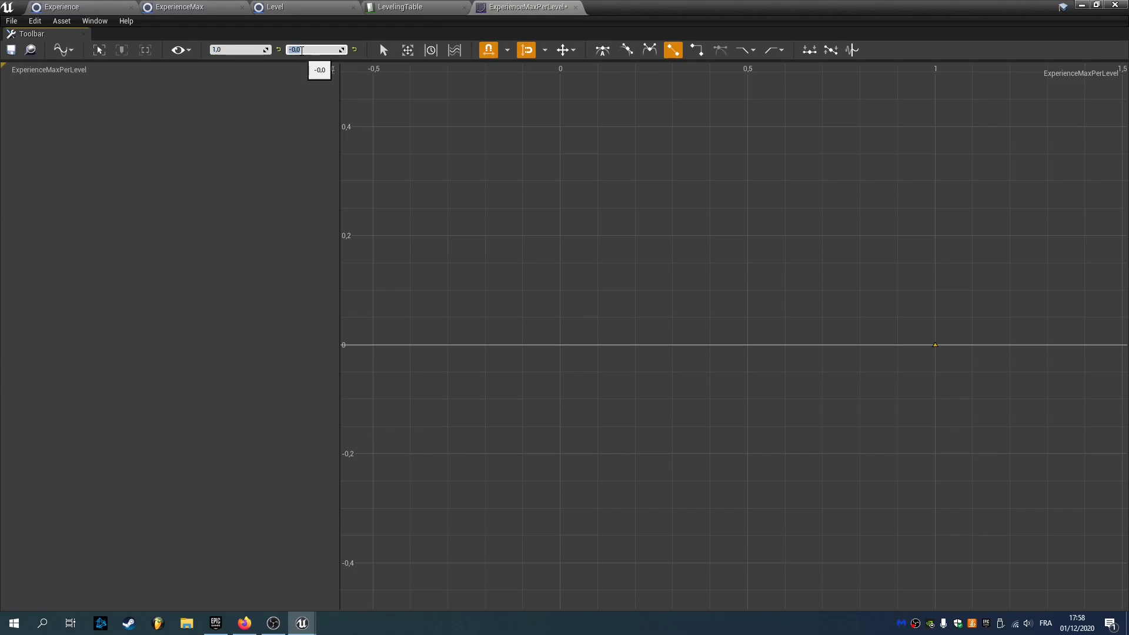
pyautogui.write('10')
pyautogui.press('Return')
# Step: Add a second key at time 2 with value 15 and frame the curve
pyautogui.scroll(-10, 592, 315)
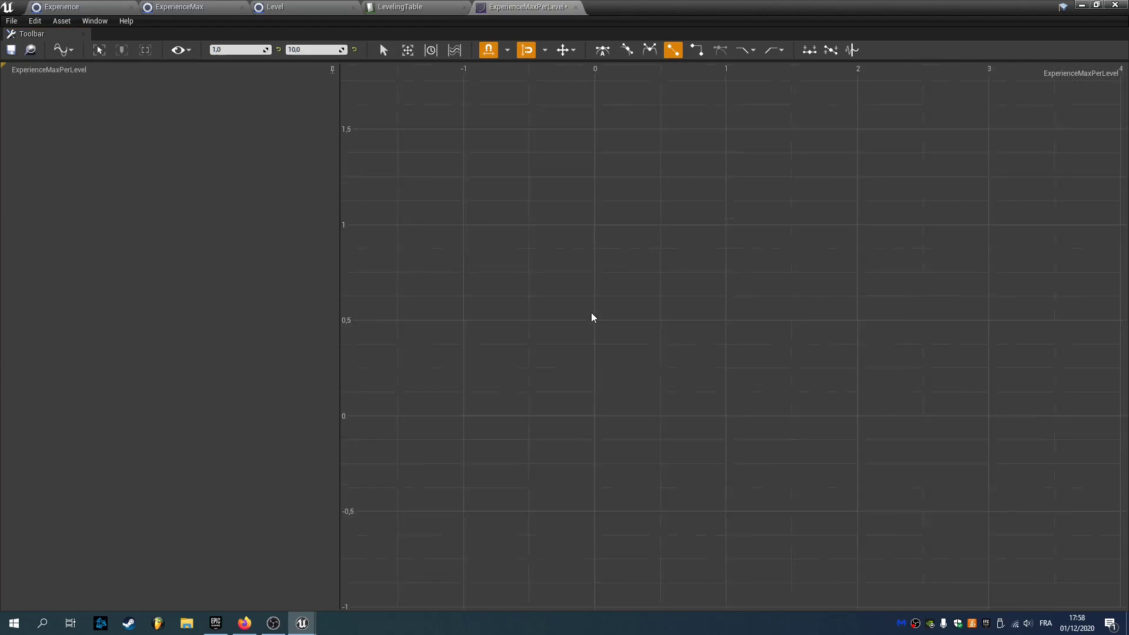
pyautogui.scroll(-5, 592, 289)
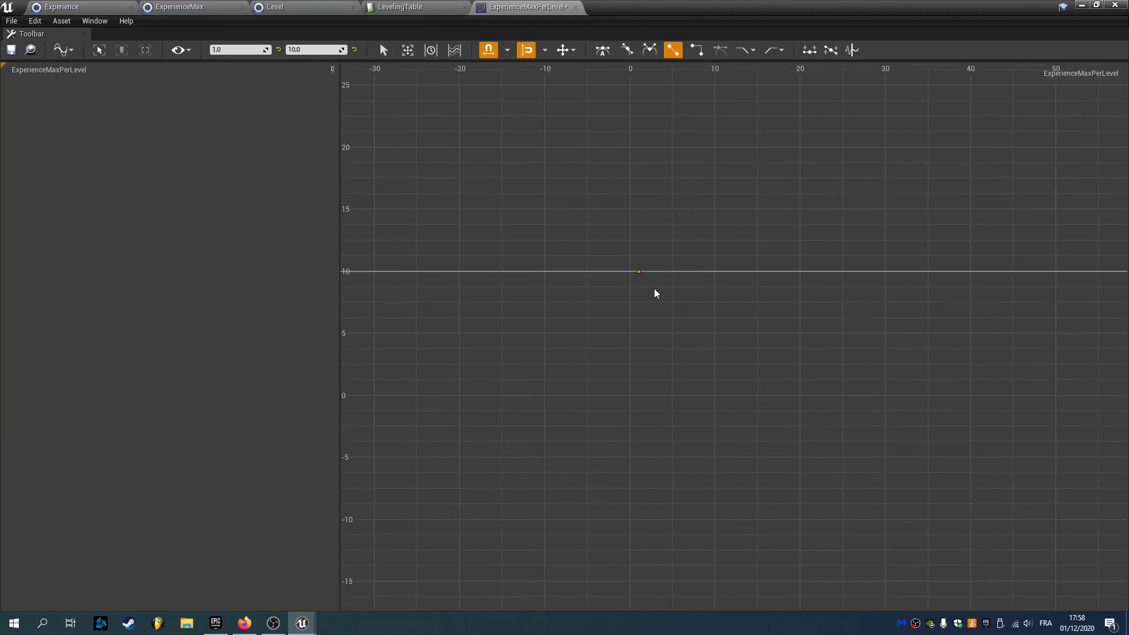
pyautogui.moveTo(655, 292); pyautogui.dragTo(612, 340, button='right')
pyautogui.scroll(4, 611, 340)
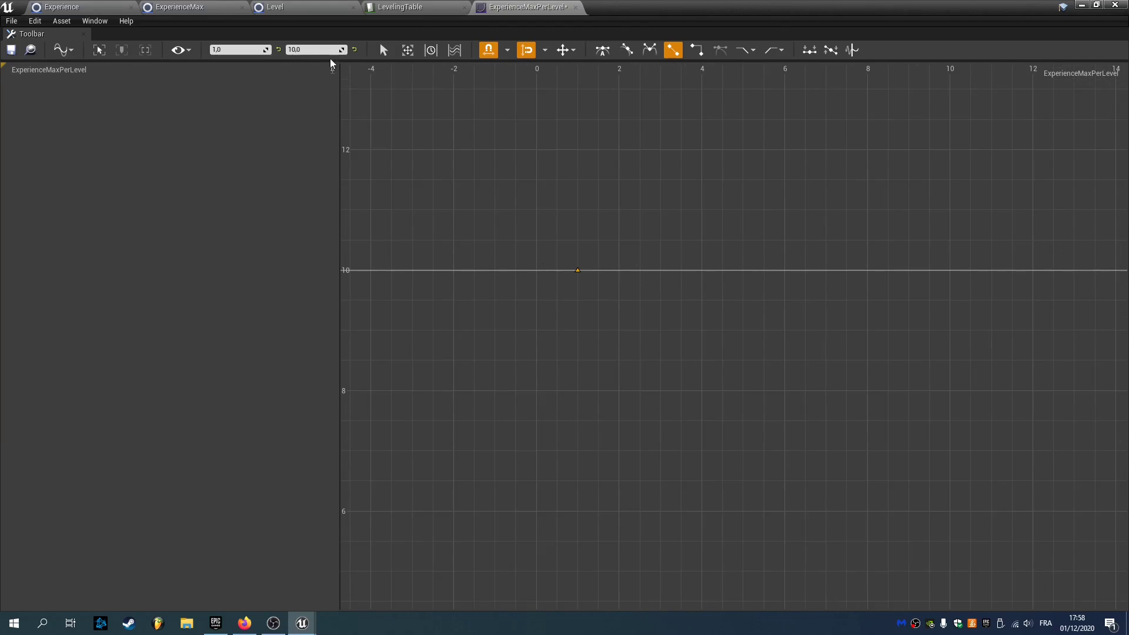
pyautogui.rightClick(607, 271)
pyautogui.click(628, 316)
pyautogui.click(238, 49)
pyautogui.write('2')
pyautogui.press('Return')
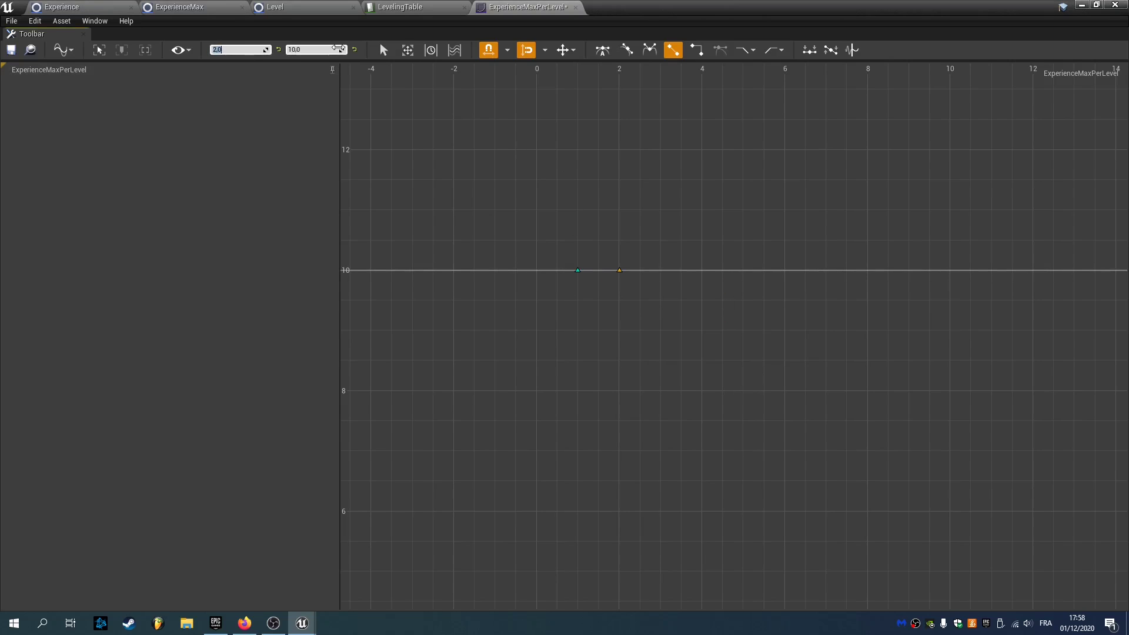
pyautogui.click(339, 49)
pyautogui.write('15')
pyautogui.press('Return')
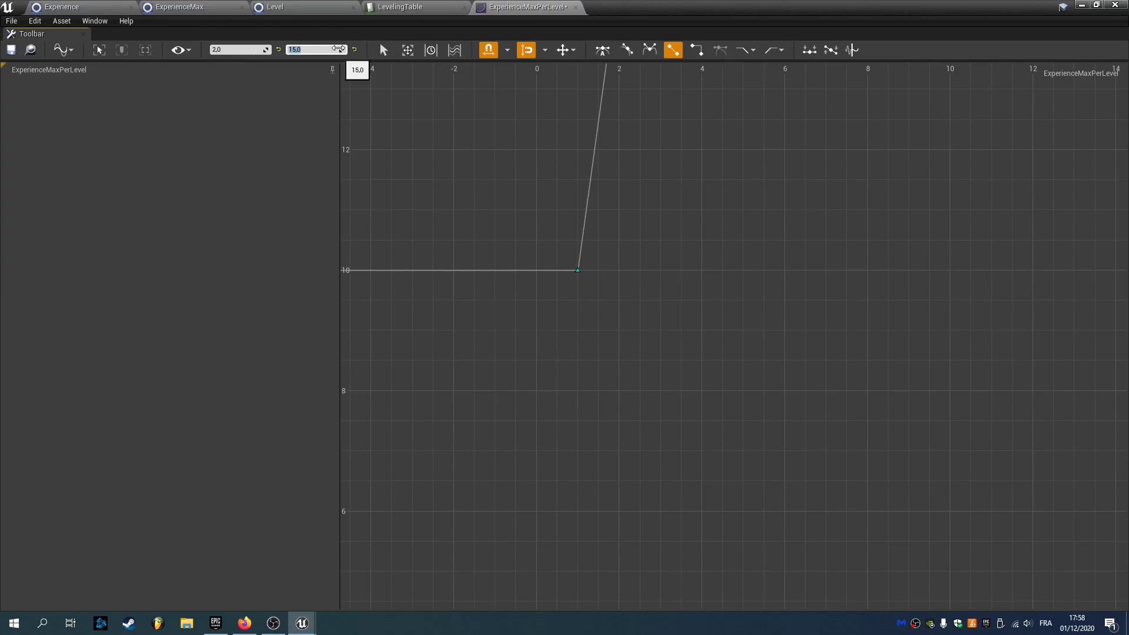
pyautogui.press('f')
# Step: Add a third key at time 3 with value 25
pyautogui.rightClick(647, 301)
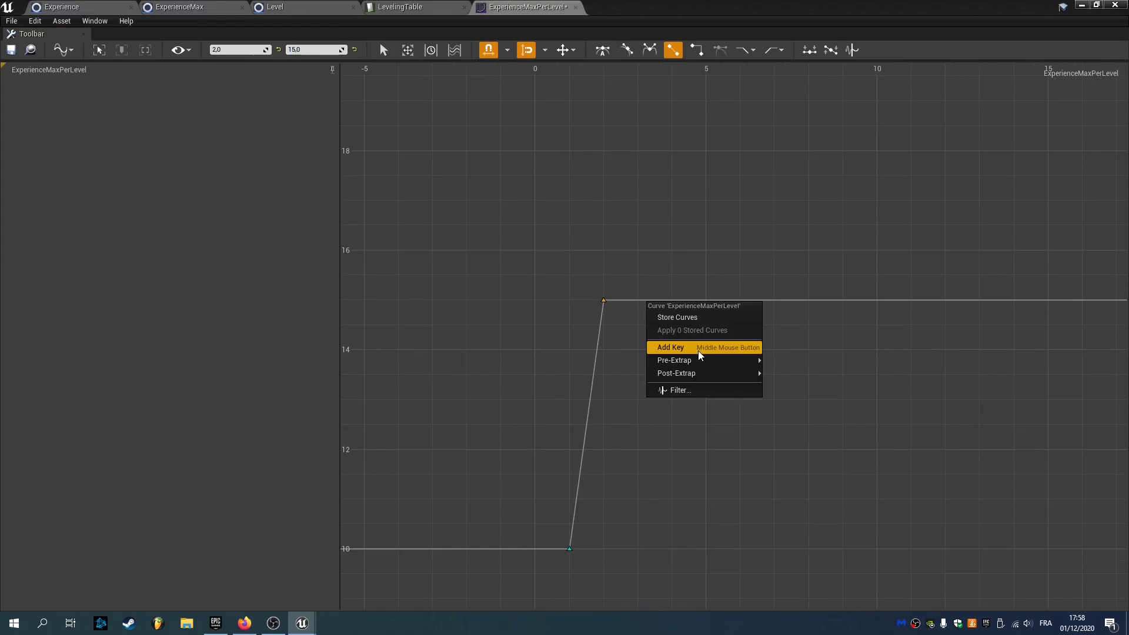
pyautogui.click(670, 346)
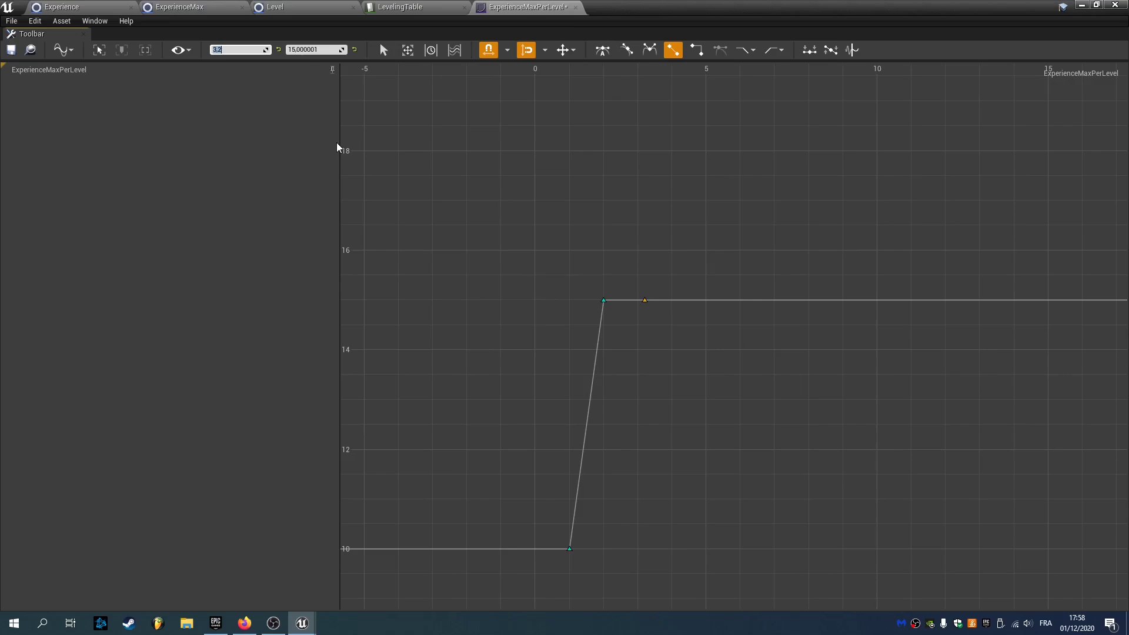
pyautogui.write('3')
pyautogui.press('Return')
pyautogui.press('Tab')
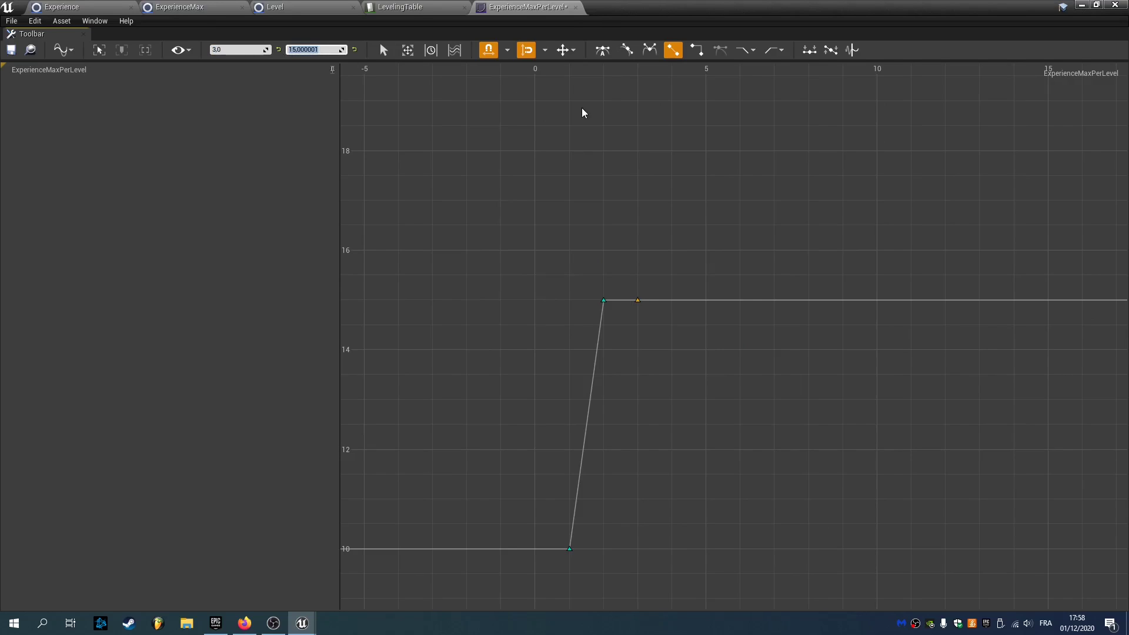
pyautogui.write('25')
pyautogui.press('Return')
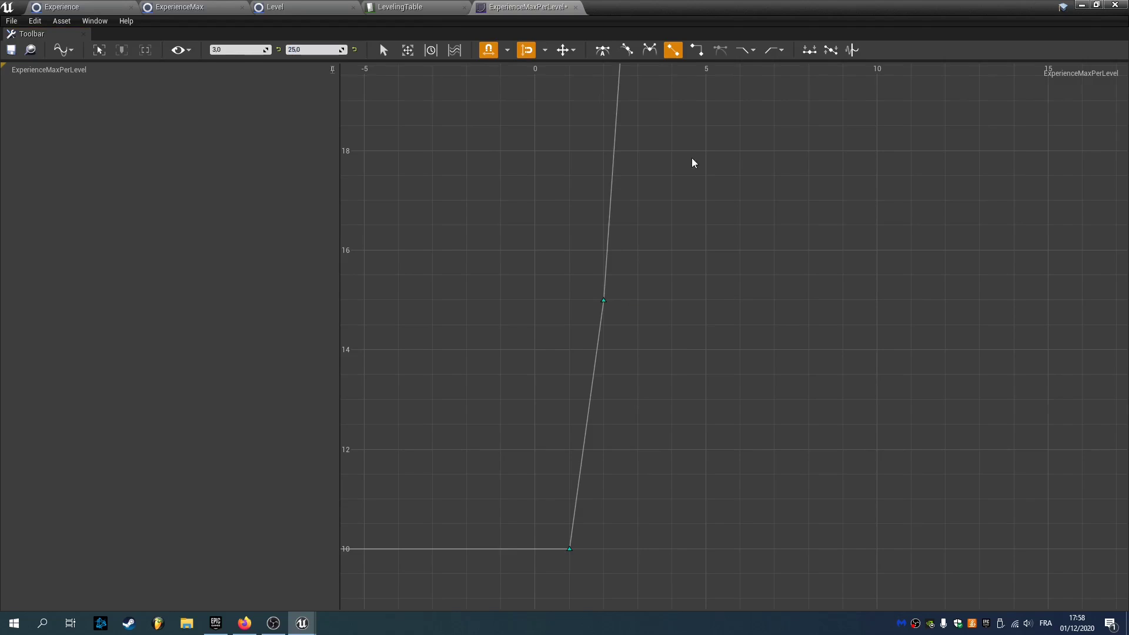
# Step: Add a fourth key at time 4 with value 50
pyautogui.scroll(-5, 637, 270)
pyautogui.rightClick(647, 242)
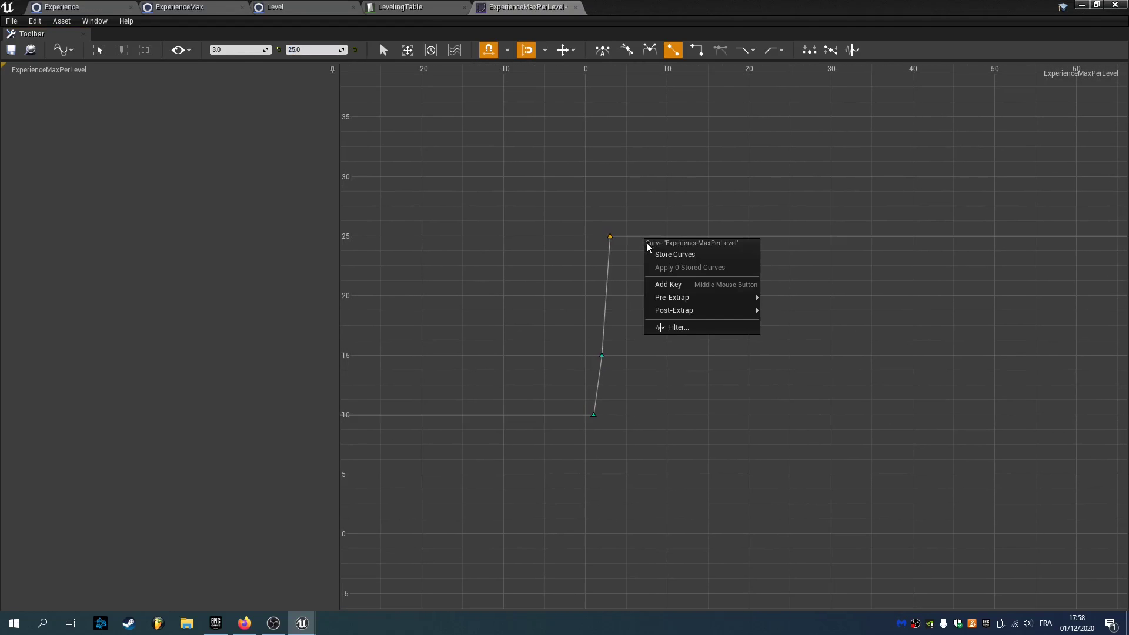
pyautogui.click(666, 285)
pyautogui.click(241, 49)
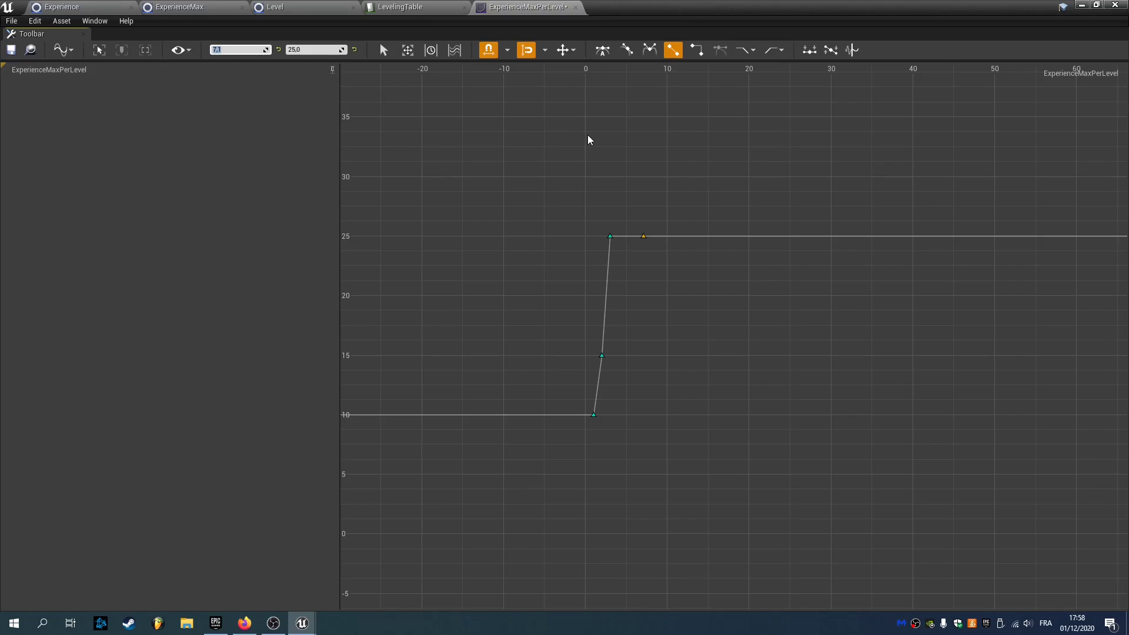
pyautogui.write('4')
pyautogui.click(330, 49)
pyautogui.write('50')
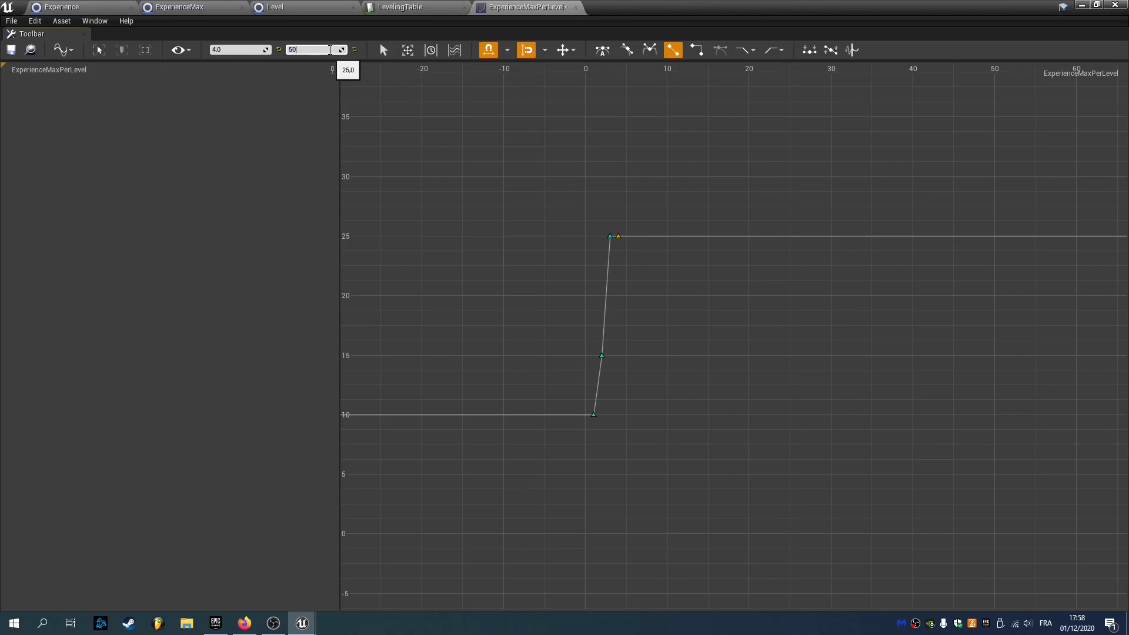
pyautogui.press('Return')
# Step: Frame the whole curve and check the keys at 3/25 and 1/10
pyautogui.click(647, 191)
pyautogui.press('f')
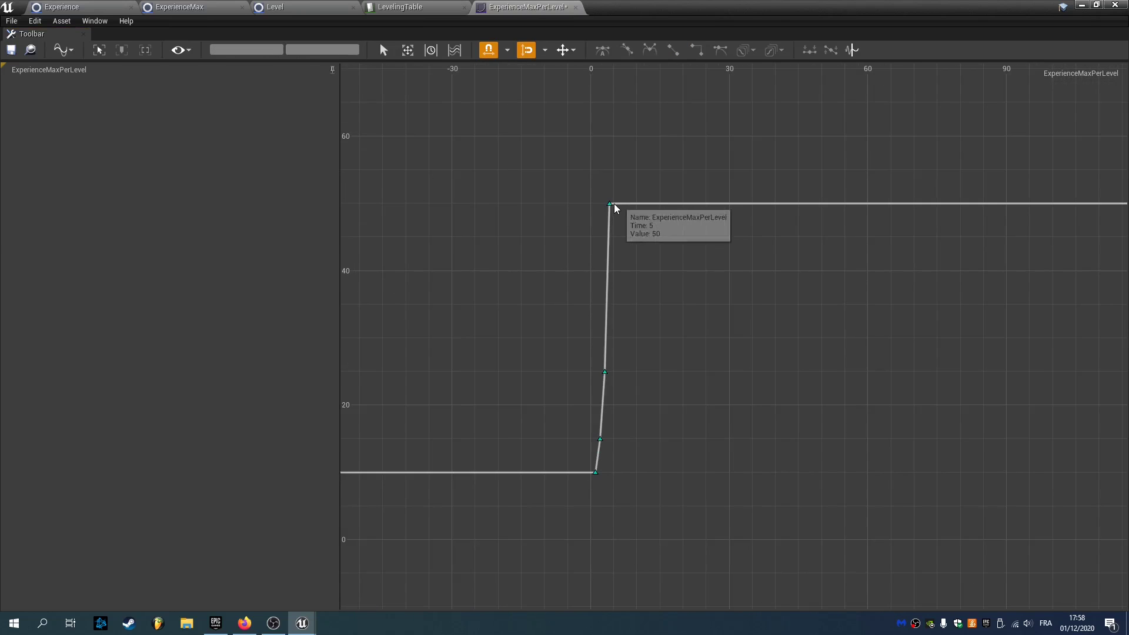
pyautogui.hotkey('ctrl', 'a')
pyautogui.click(685, 281)
pyautogui.press('f')
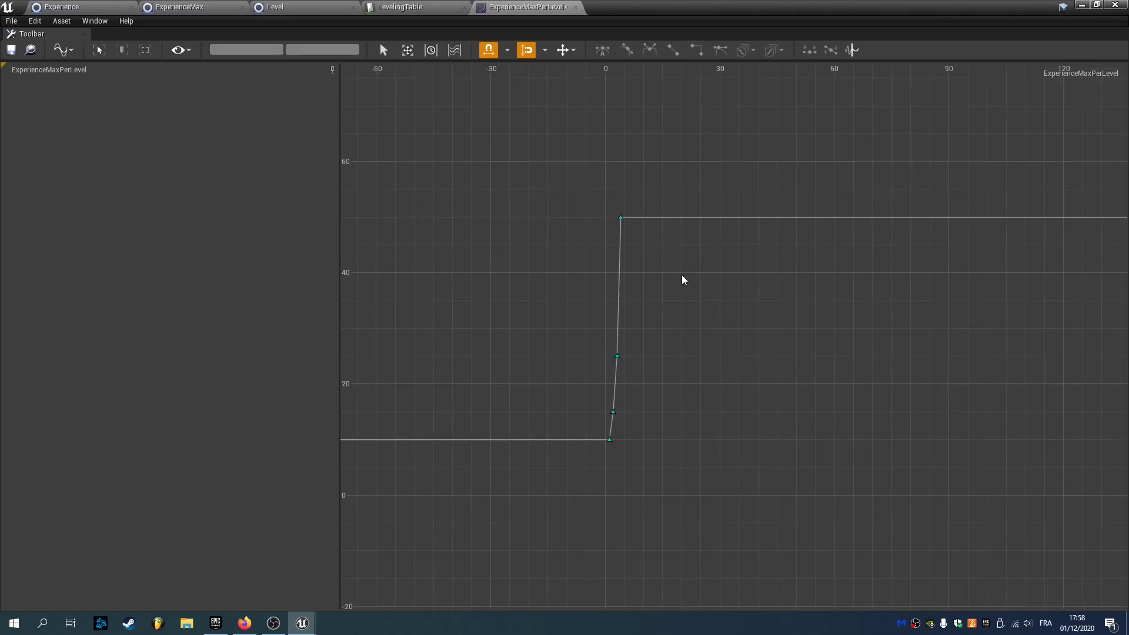
pyautogui.click(527, 235)
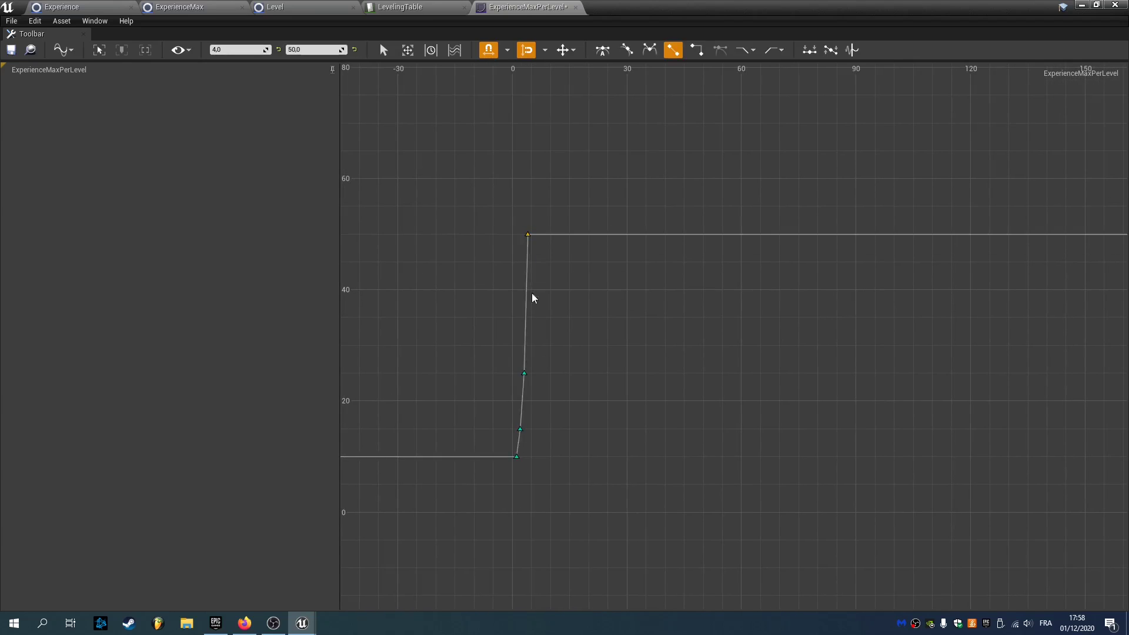
pyautogui.click(524, 372)
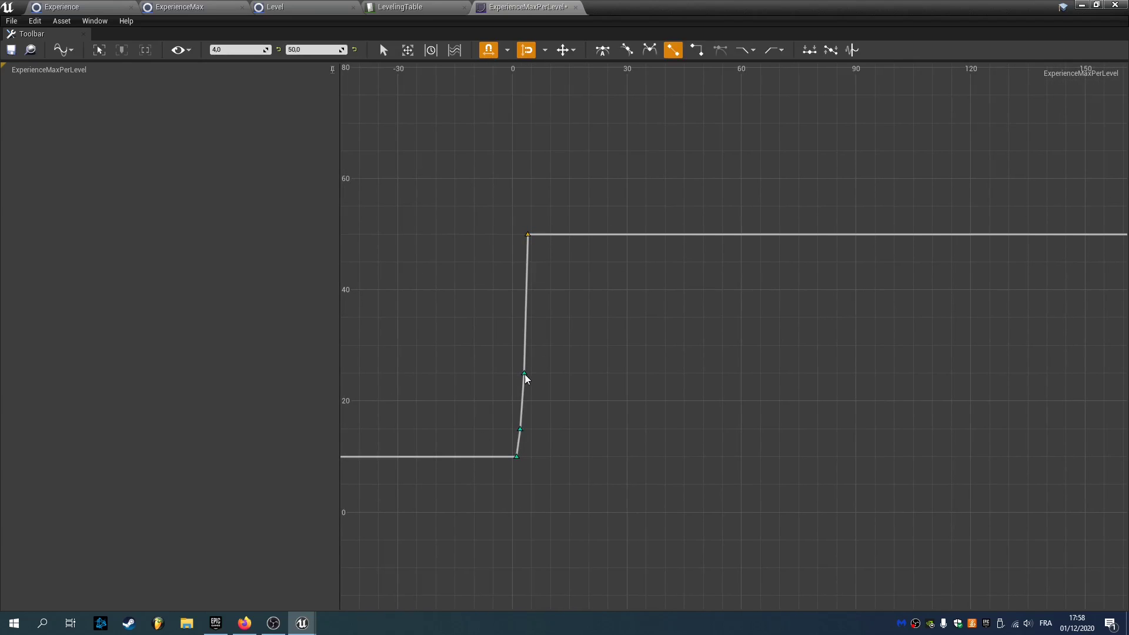
pyautogui.click(516, 456)
# Step: Set the Make Curved Inheritance node's Curve to ExperienceMaxPerLevel
pyautogui.click(567, 419)
pyautogui.click(400, 7)
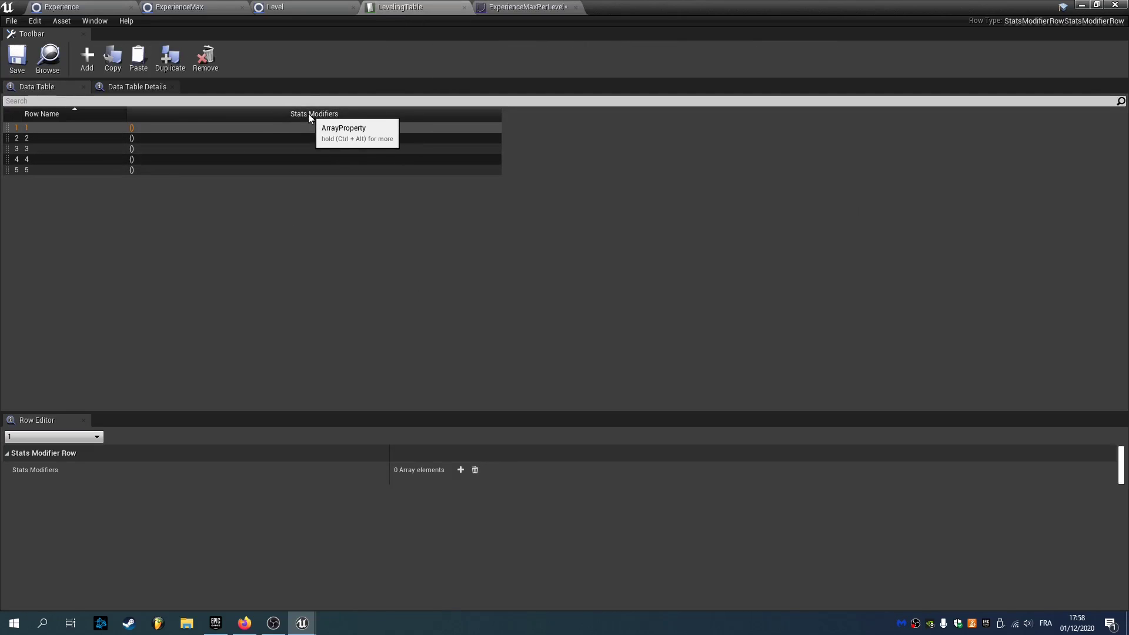
pyautogui.click(523, 7)
pyautogui.click(399, 6)
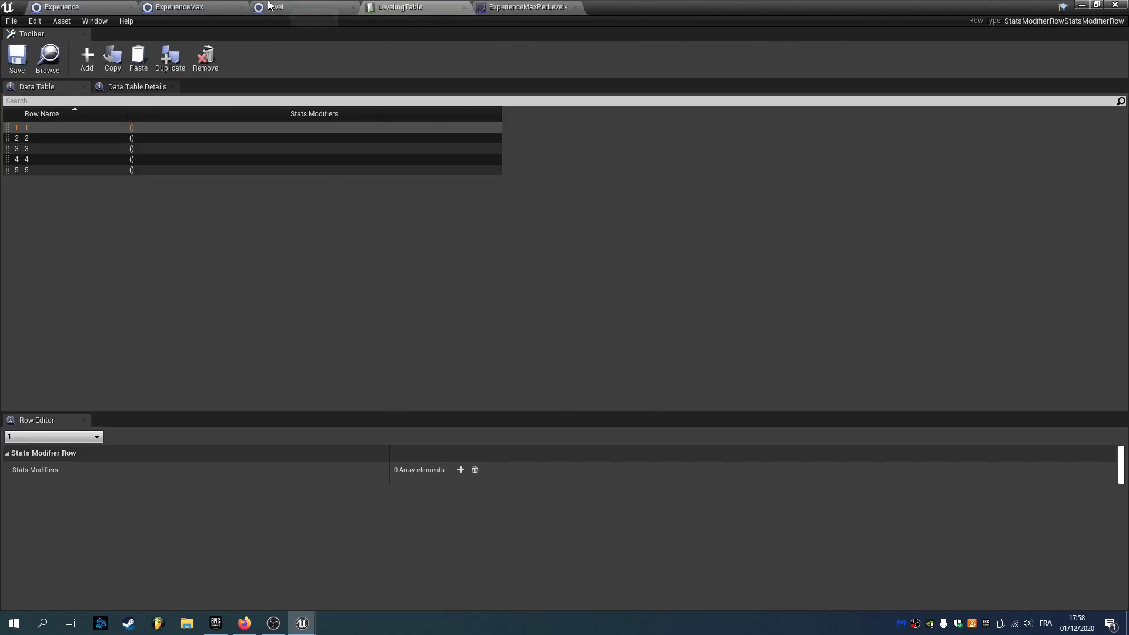
pyautogui.click(183, 6)
pyautogui.click(397, 291)
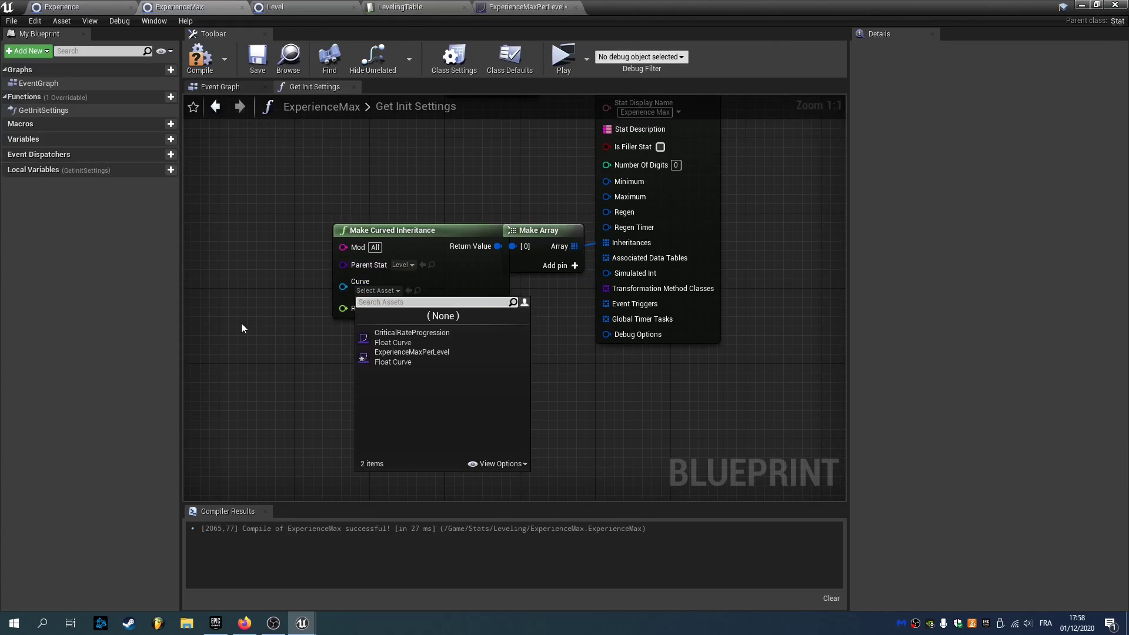
pyautogui.click(401, 362)
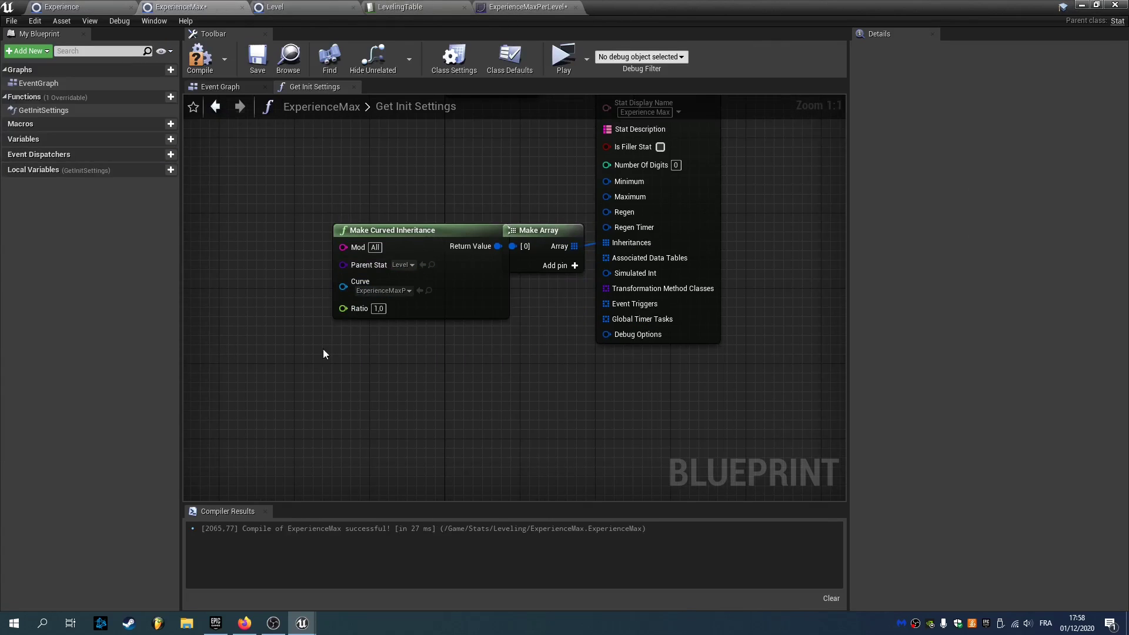
# Step: Compile ExperienceMax, review the curve, LevelingTable and Level tabs, and minimize the editor
pyautogui.click(200, 59)
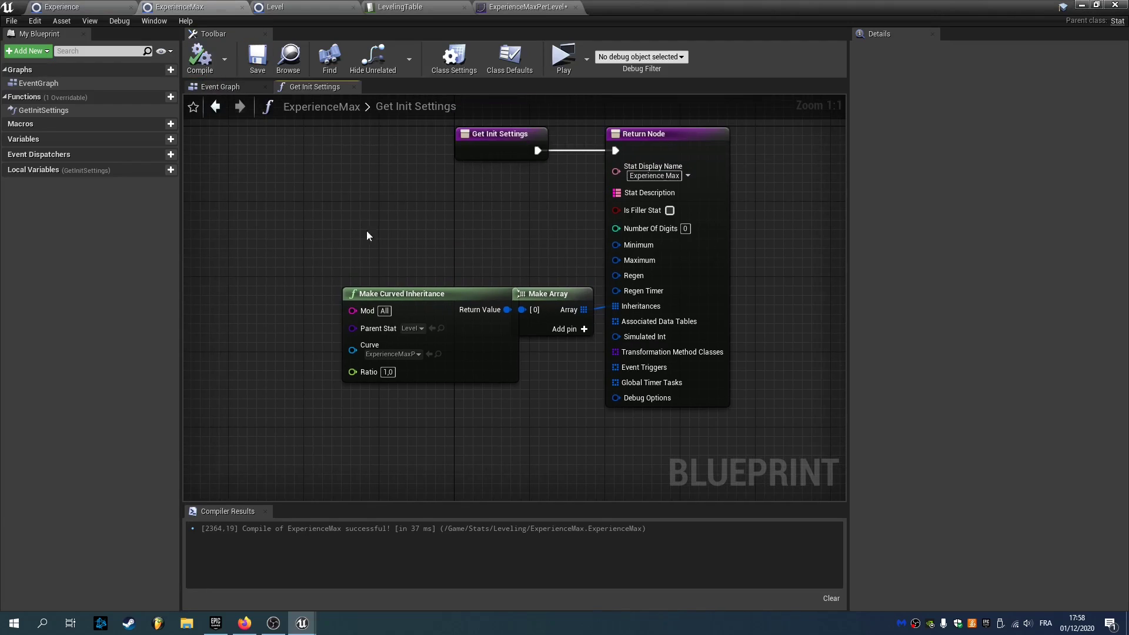
pyautogui.click(428, 312)
pyautogui.moveTo(276, 204); pyautogui.dragTo(320, 185, button='right')
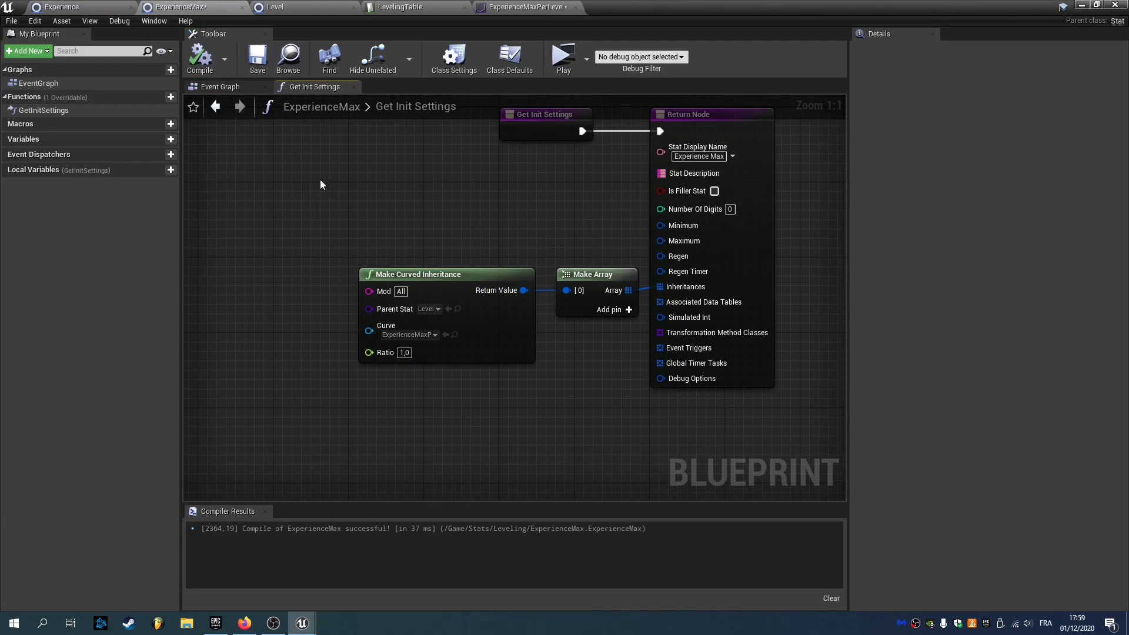
pyautogui.click(517, 6)
pyautogui.click(418, 7)
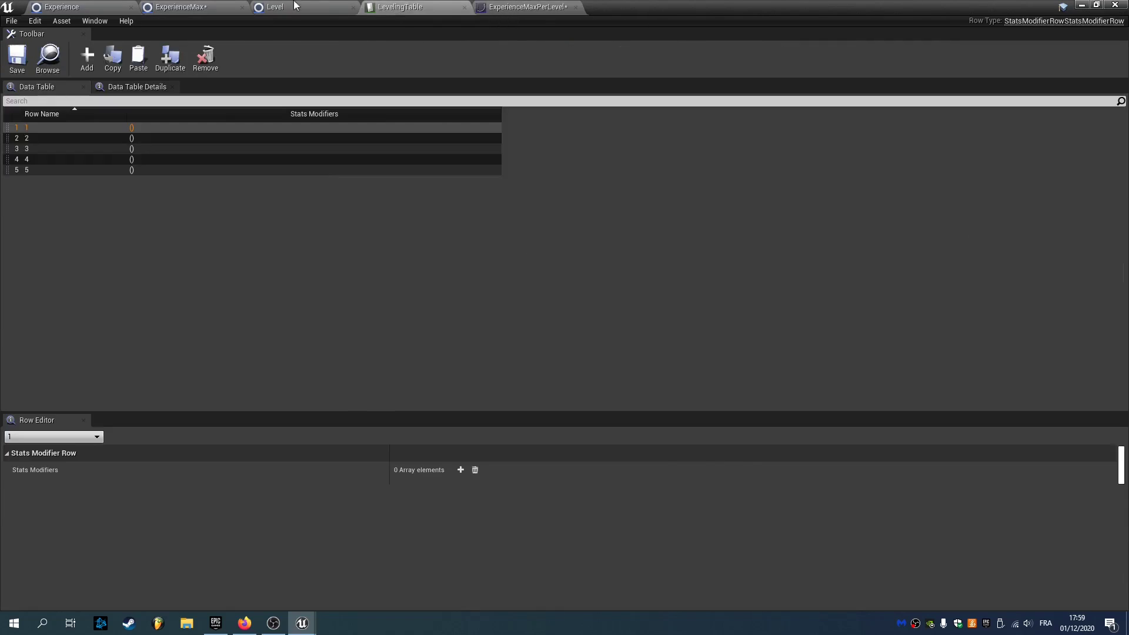
pyautogui.click(164, 9)
pyautogui.click(274, 6)
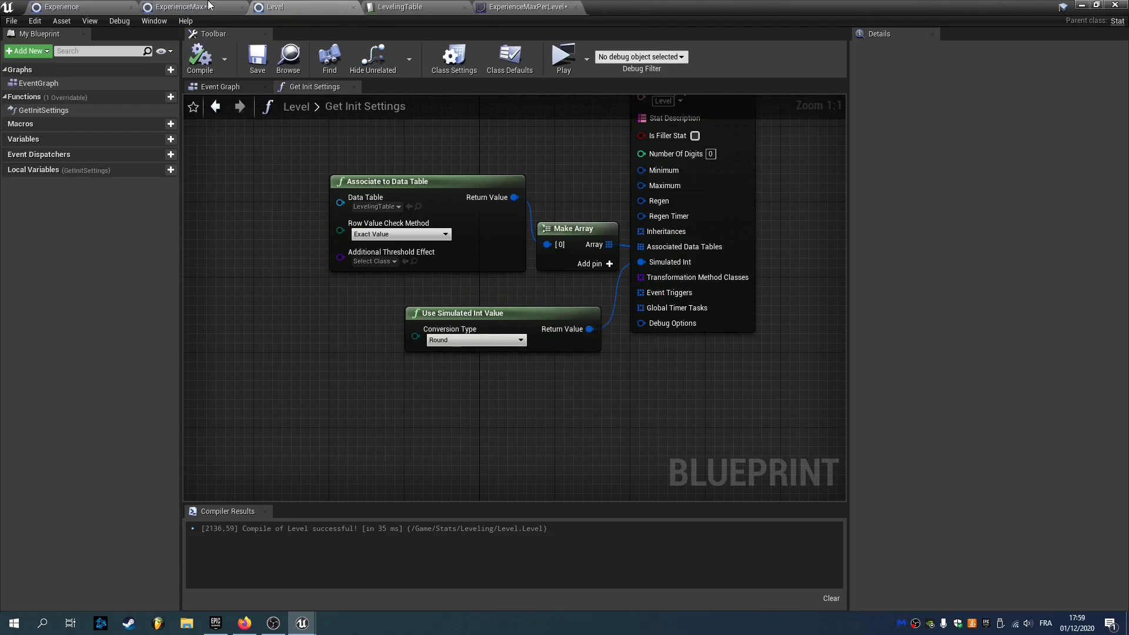
pyautogui.click(223, 7)
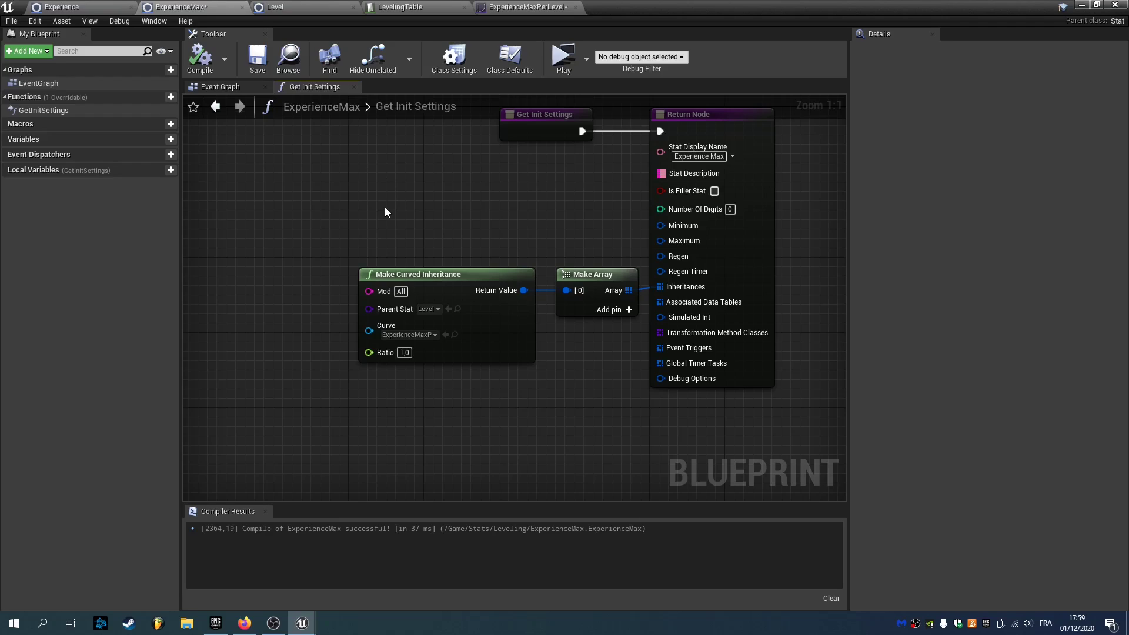
pyautogui.click(1081, 5)
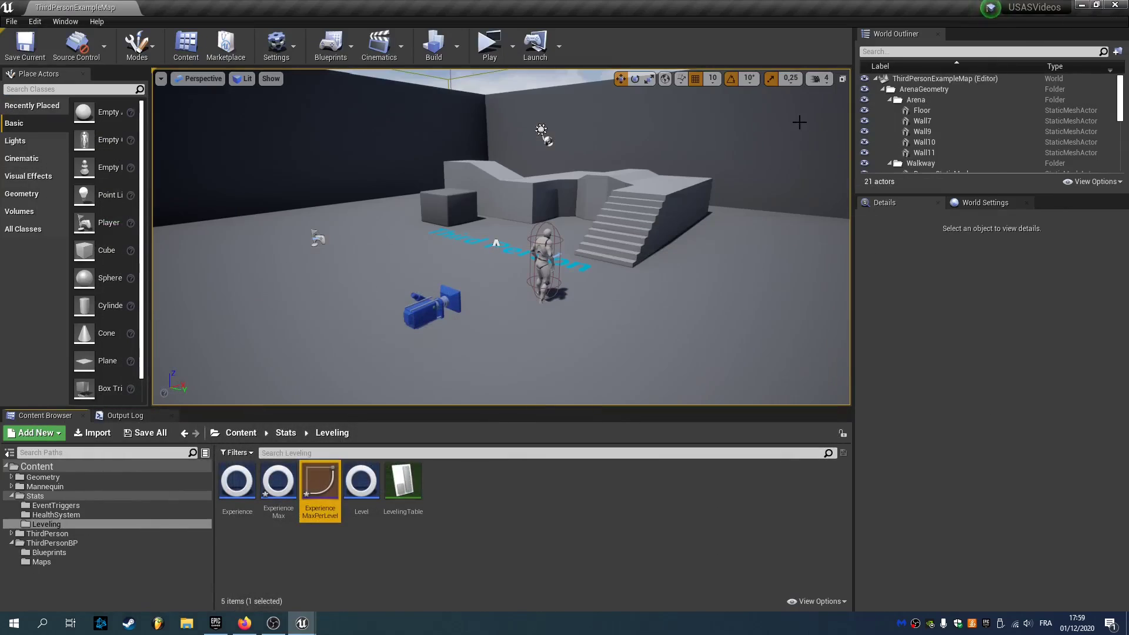
# Step: Open ThirdPersonBP/Blueprints/ThirdPersonCharacter and select its stats component
pyautogui.click(249, 438)
pyautogui.doubleClick(404, 481)
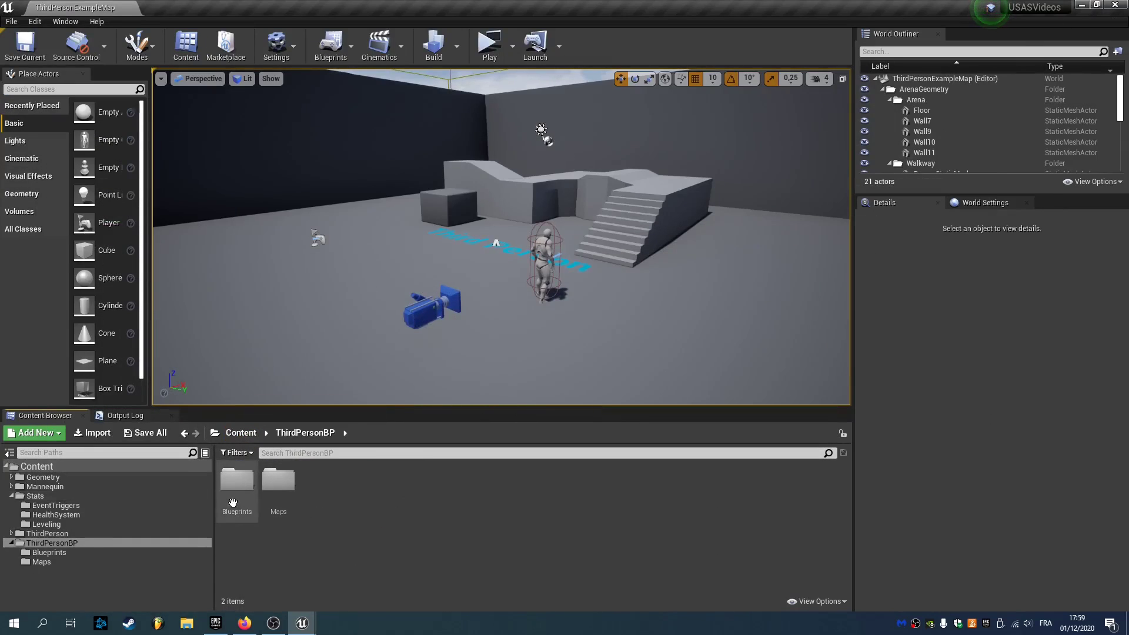
pyautogui.doubleClick(233, 503)
pyautogui.doubleClick(237, 485)
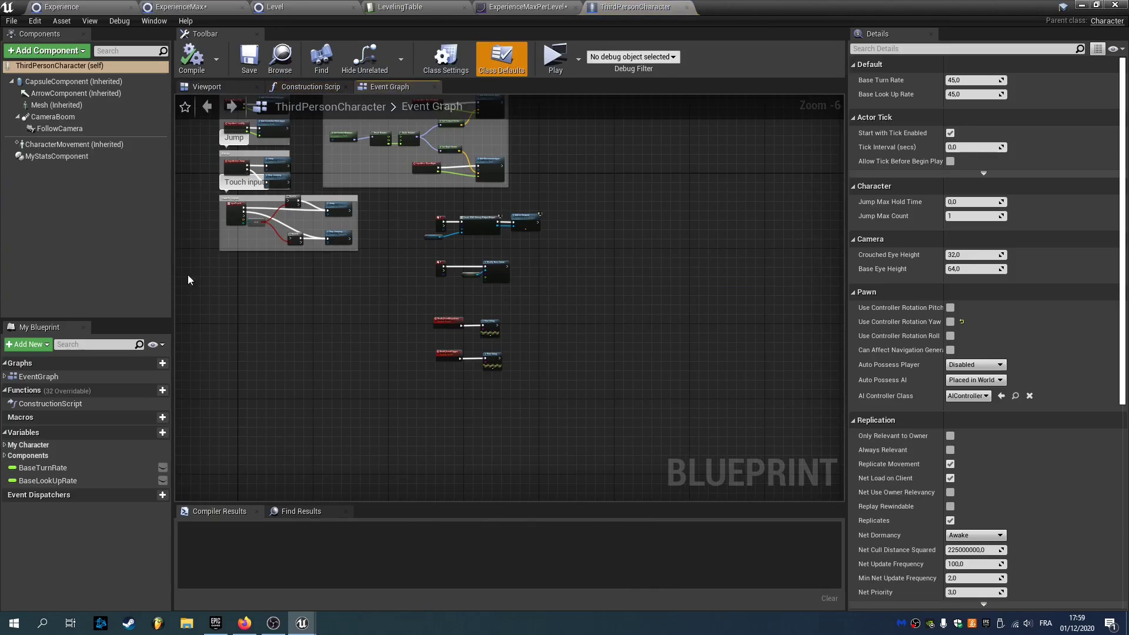
pyautogui.click(56, 156)
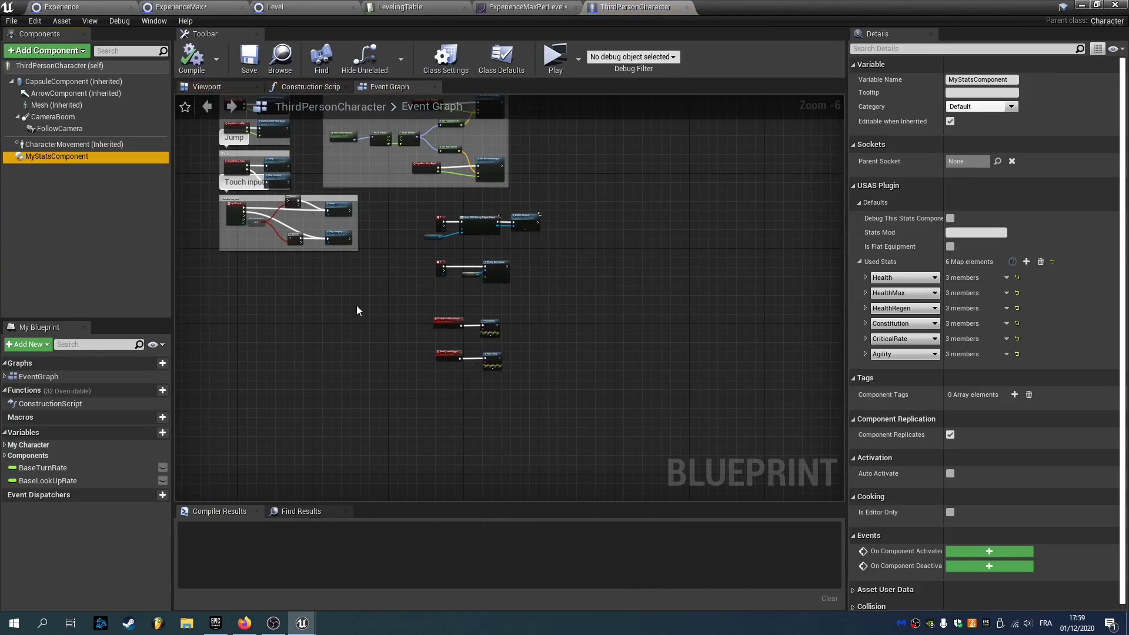
# Step: Add Experience, ExperienceMax and Level as three new Used Stats entries
pyautogui.click(1026, 261)
pyautogui.click(903, 368)
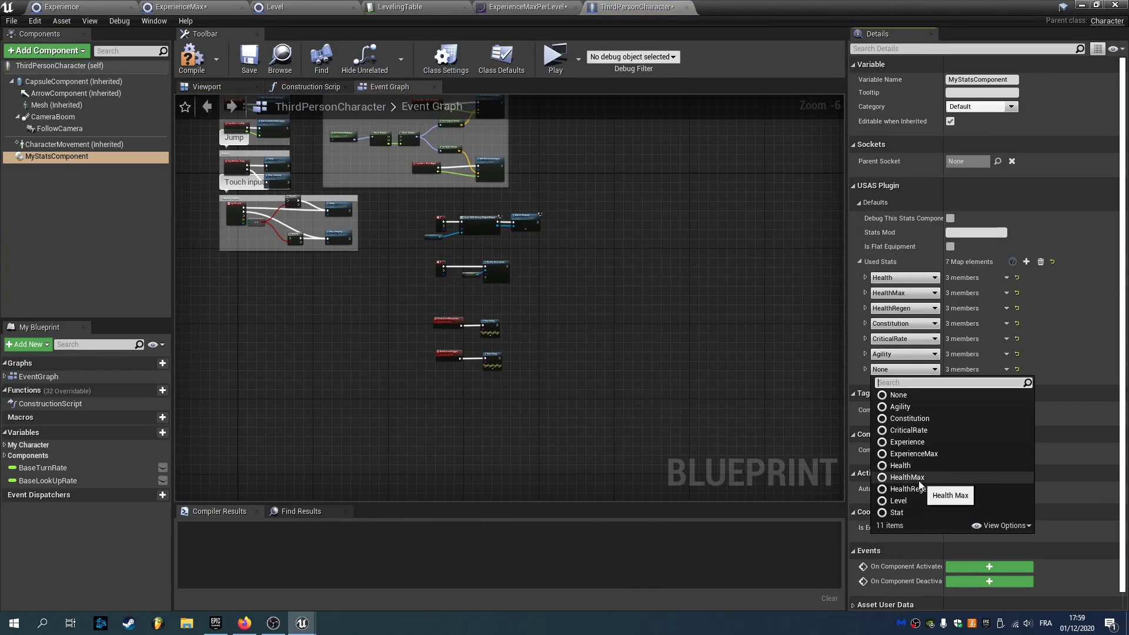
pyautogui.click(907, 442)
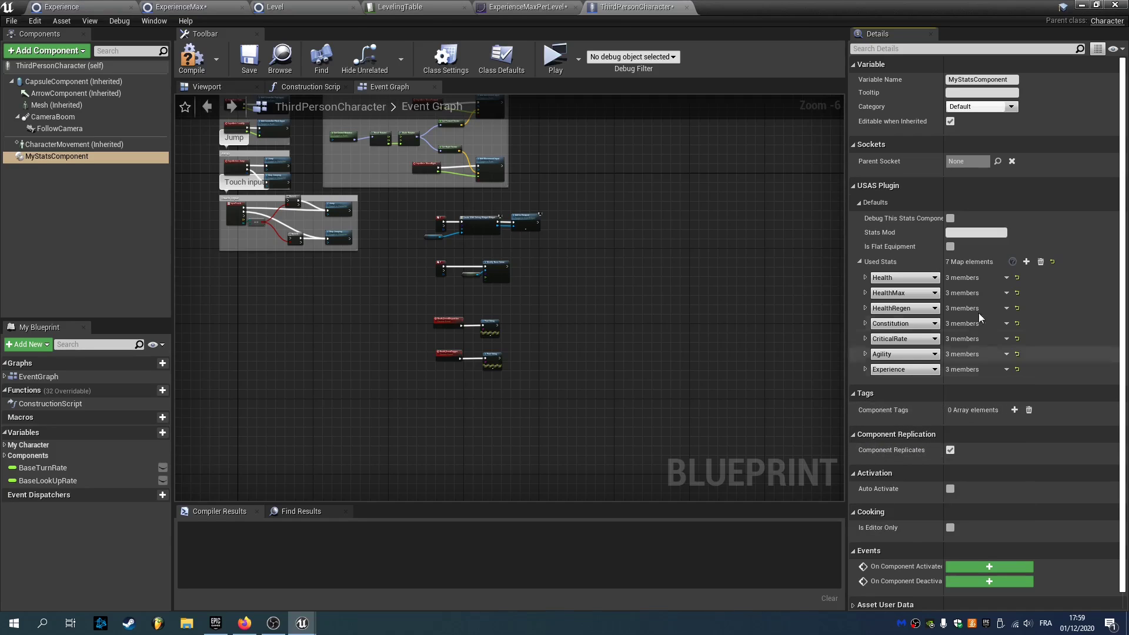
pyautogui.click(1026, 261)
pyautogui.click(904, 384)
pyautogui.click(894, 470)
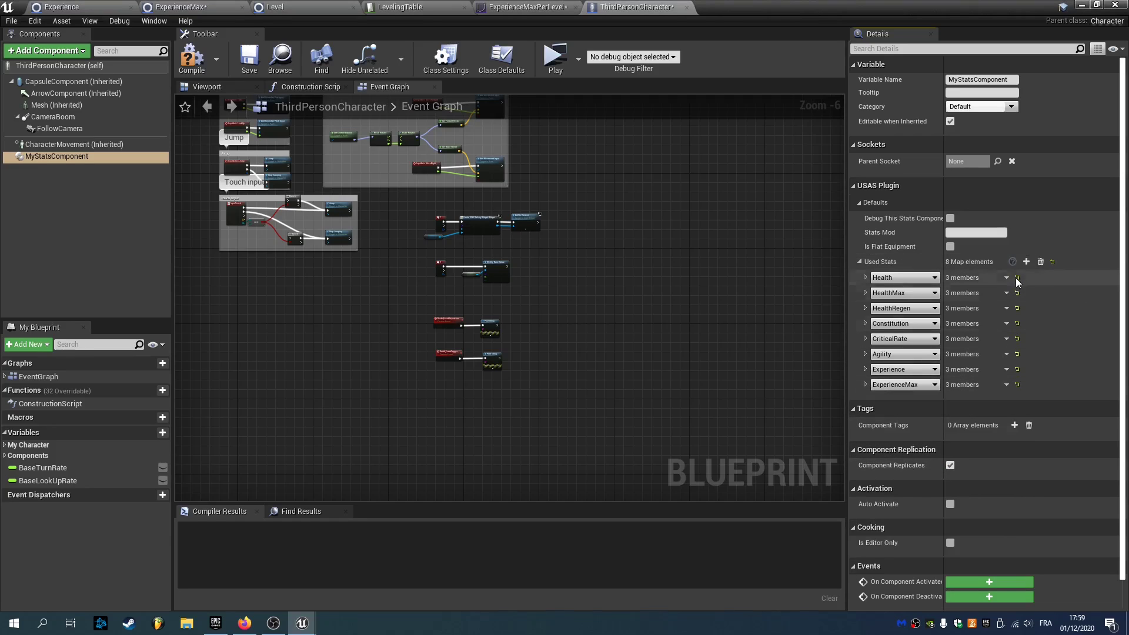
pyautogui.click(1025, 261)
pyautogui.click(903, 399)
pyautogui.click(905, 532)
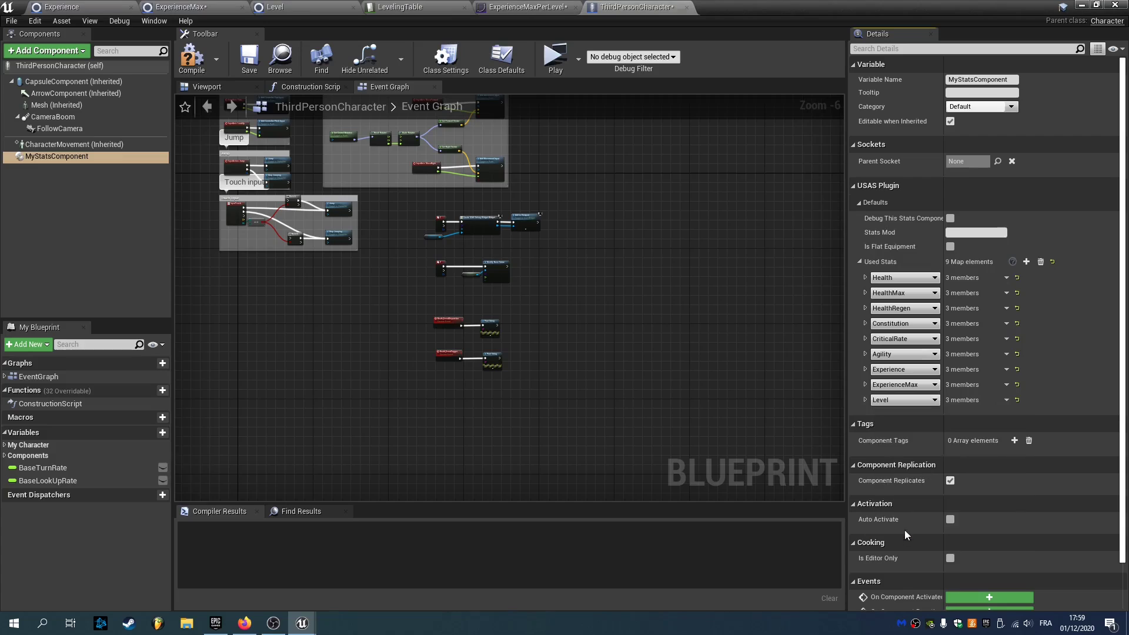
# Step: Inspect the Level and ExperienceMax entry settings and the ExperienceMaxPerLevel curve
pyautogui.click(865, 400)
pyautogui.click(965, 415)
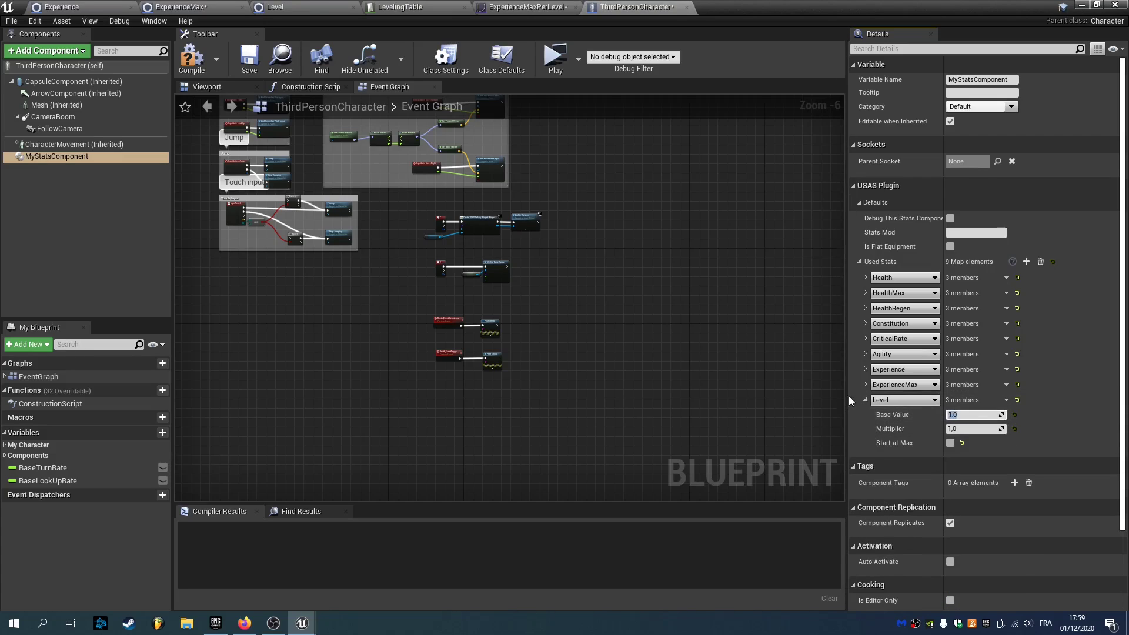
pyautogui.click(864, 400)
pyautogui.click(864, 385)
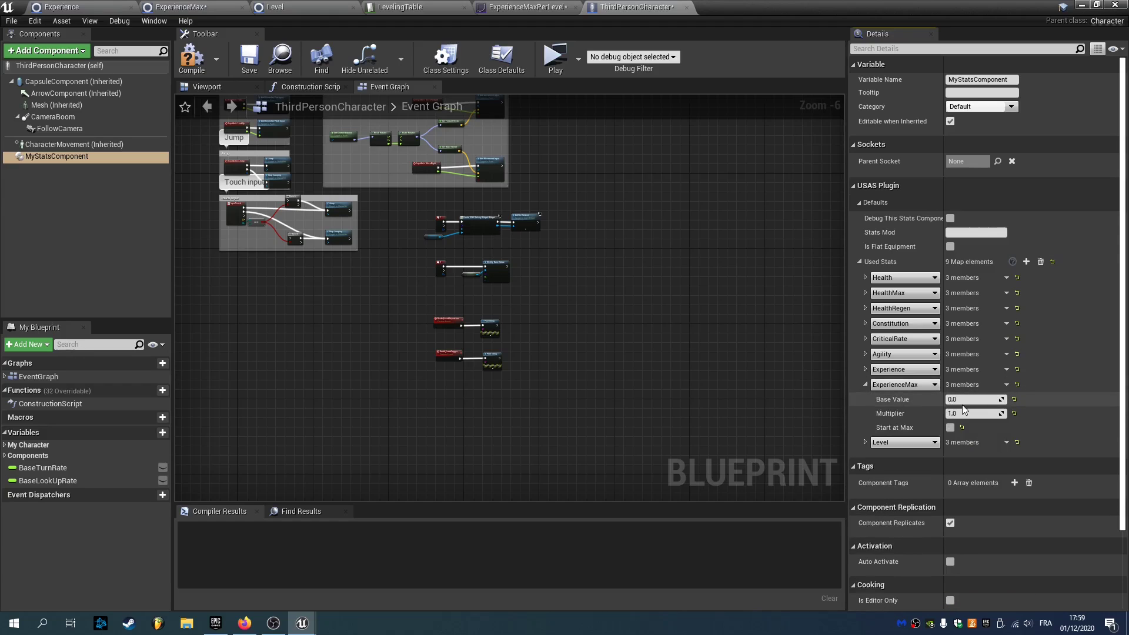
pyautogui.click(864, 384)
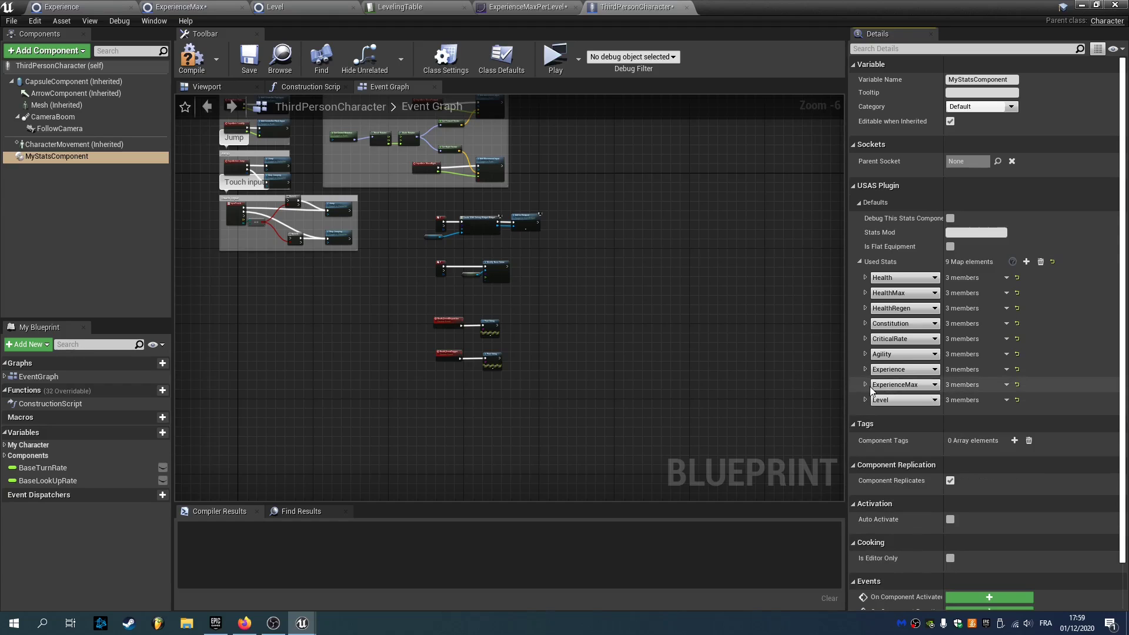
pyautogui.click(525, 7)
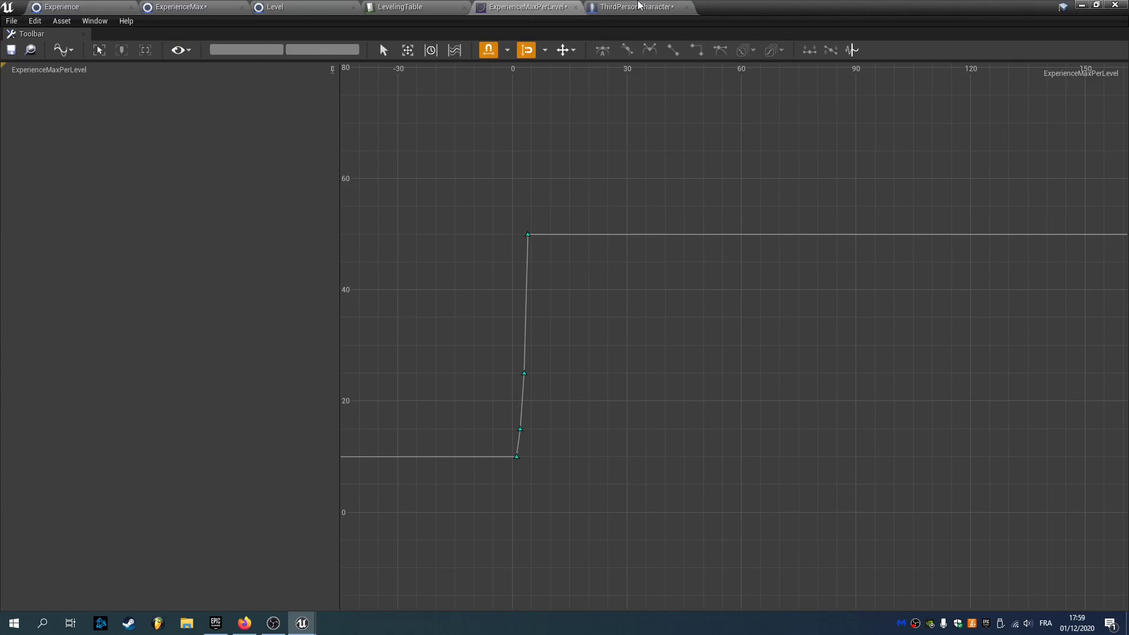
pyautogui.click(637, 7)
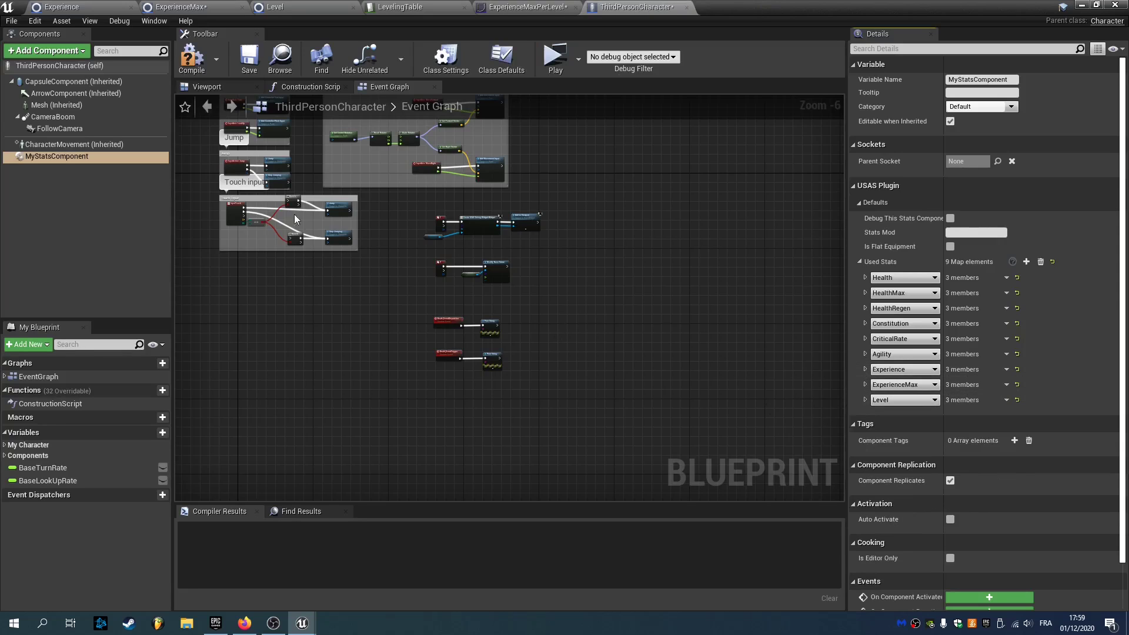
# Step: Compile and save, then delete the old Self and Modify Base Value nodes on the V event
pyautogui.click(192, 58)
pyautogui.hotkey('ctrl', 'shift', 's')
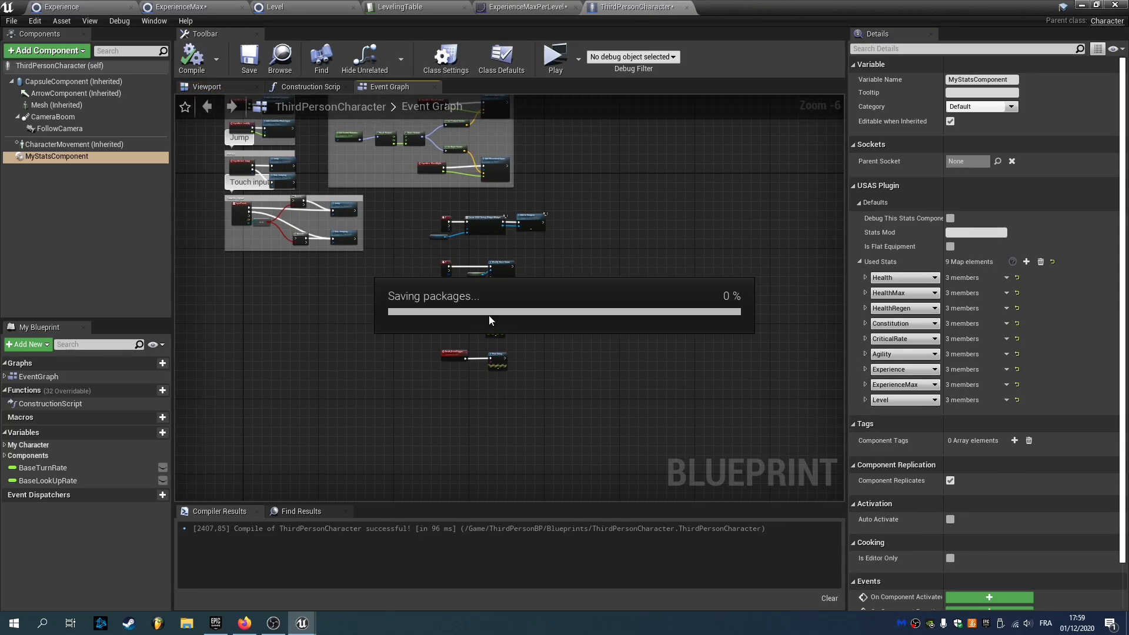
pyautogui.scroll(6, 483, 315)
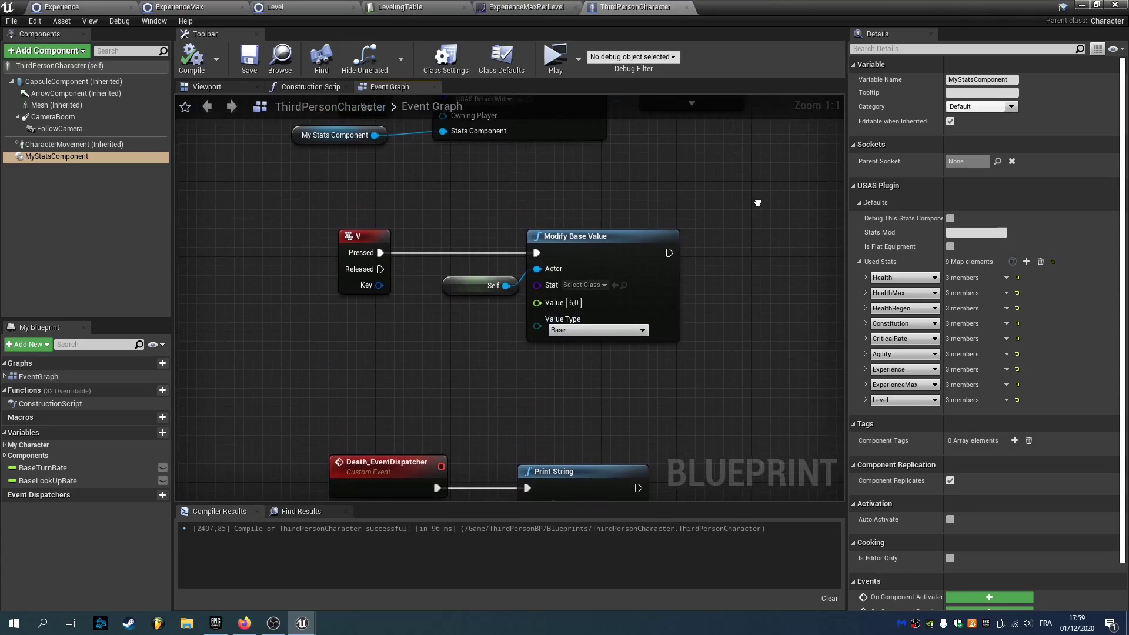
pyautogui.moveTo(755, 229); pyautogui.dragTo(711, 276, button='right')
pyautogui.moveTo(728, 233); pyautogui.dragTo(404, 388)
pyautogui.press('Delete')
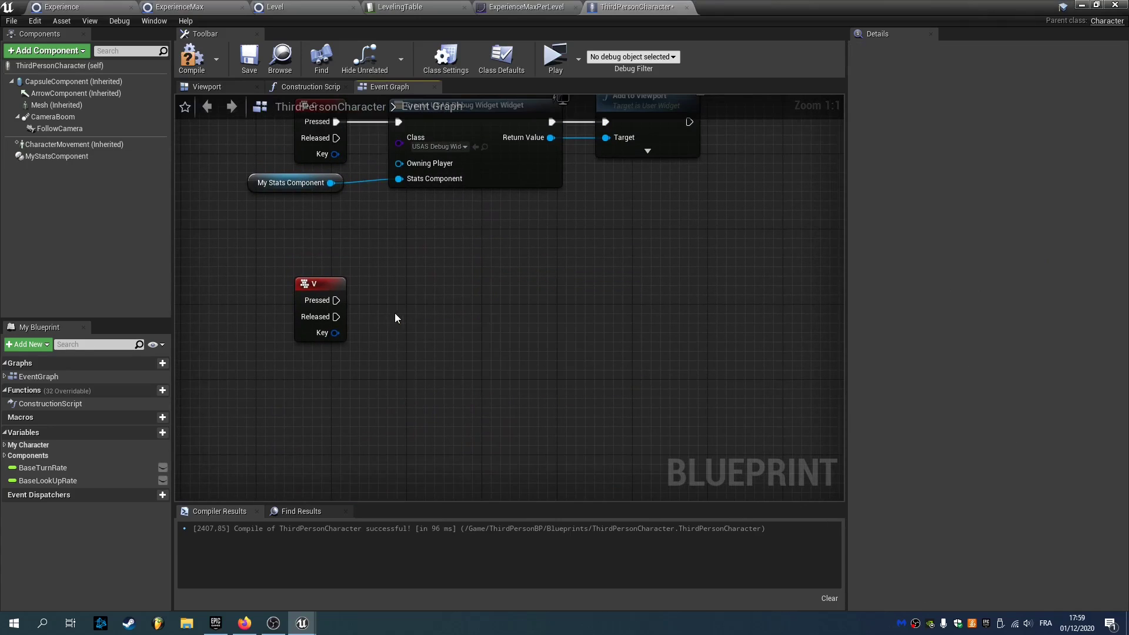
pyautogui.moveTo(259, 200); pyautogui.dragTo(327, 203, button='right')
pyautogui.click(192, 58)
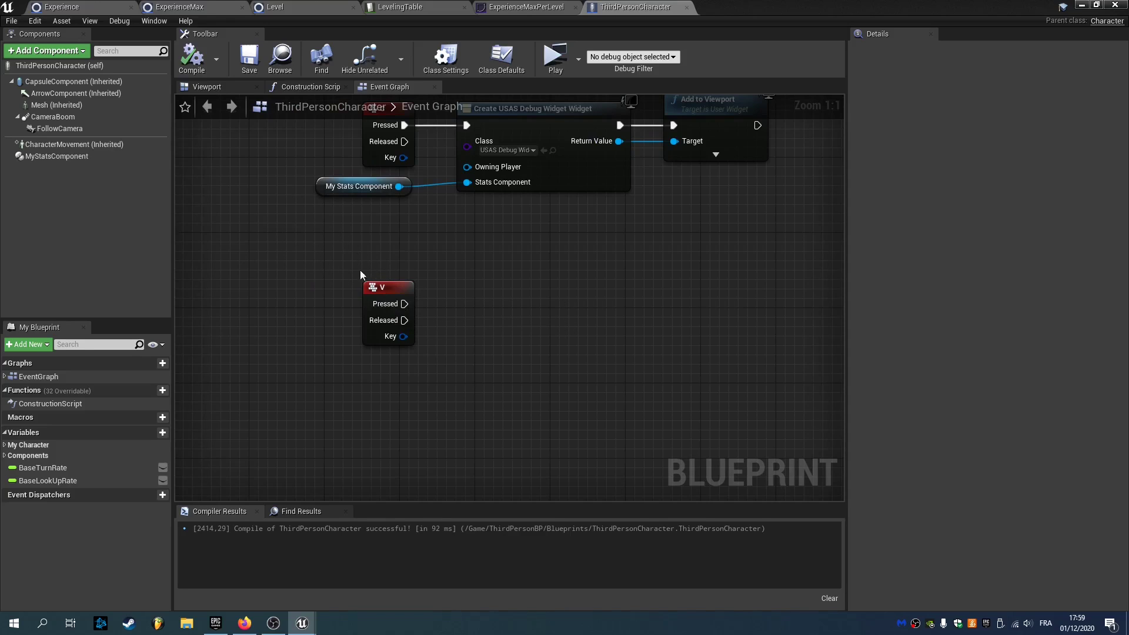
# Step: Add a Modify Base Value node off V Pressed with a Self node as Actor
pyautogui.moveTo(404, 303); pyautogui.dragTo(461, 298)
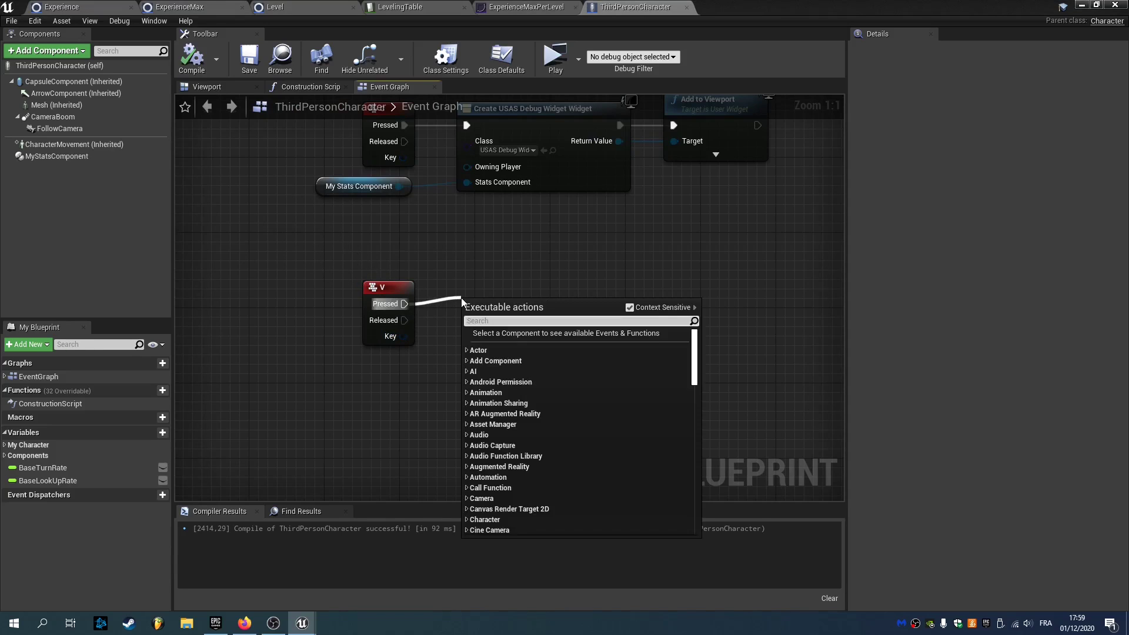
pyautogui.write('modify base')
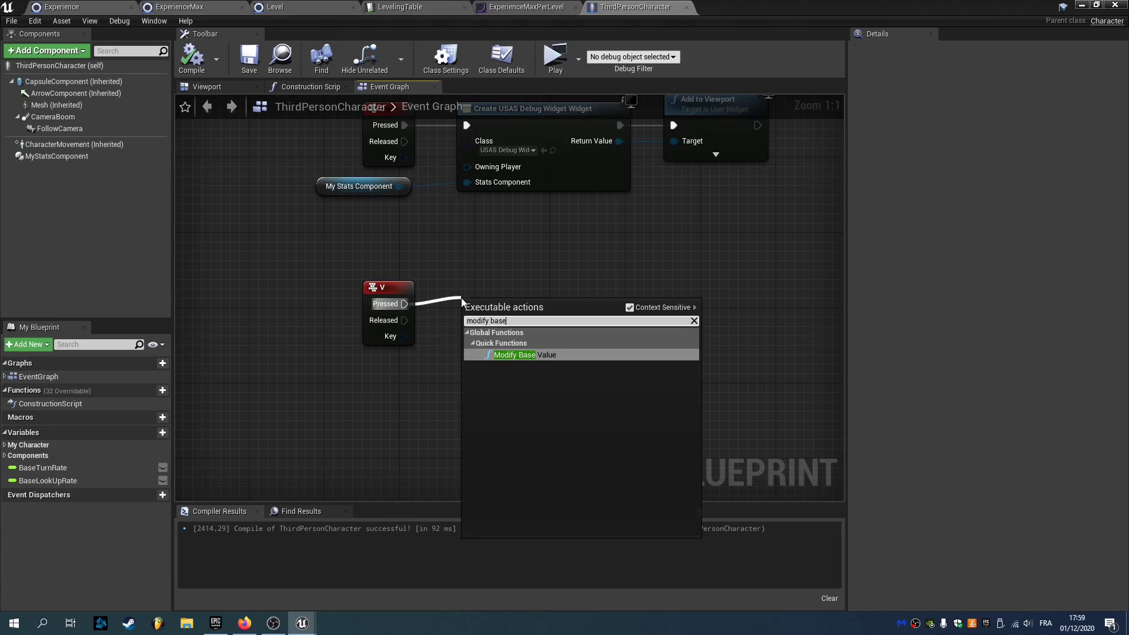
pyautogui.press('Return')
pyautogui.moveTo(523, 319); pyautogui.dragTo(464, 334)
pyautogui.write('self')
pyautogui.press('Return')
pyautogui.moveTo(585, 317); pyautogui.dragTo(661, 317)
# Step: Set the node's Stat to Experience and Value to 6, then compile and save
pyautogui.click(645, 335)
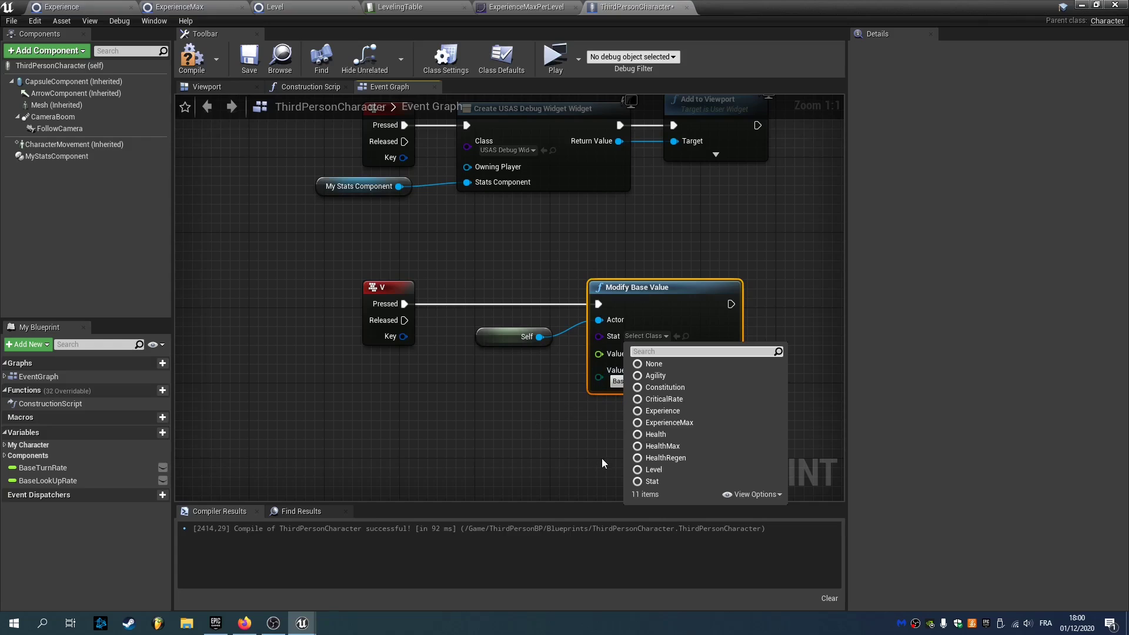
pyautogui.click(661, 410)
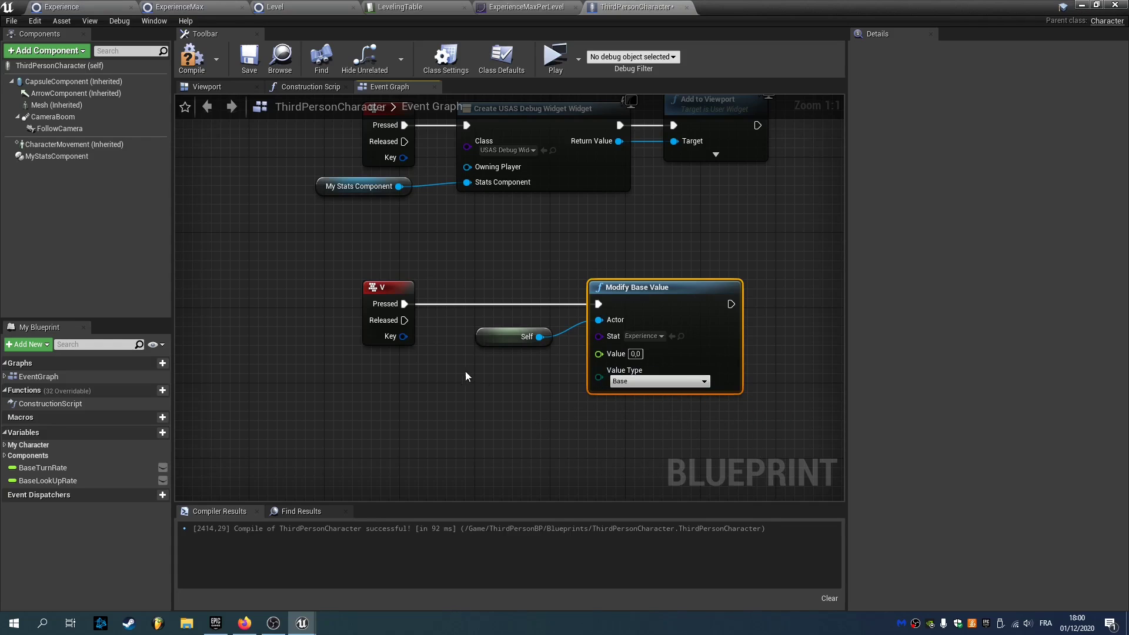
pyautogui.click(635, 353)
pyautogui.write('6')
pyautogui.press('Return')
pyautogui.click(192, 59)
pyautogui.click(248, 63)
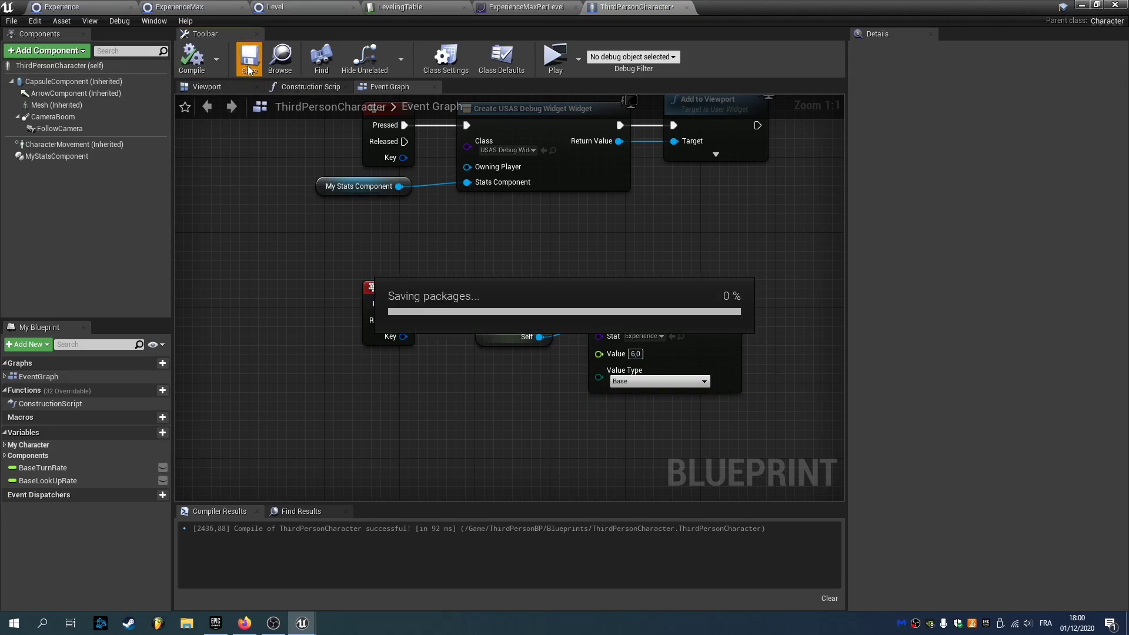
# Step: Play-test the level up to level 4, stop it, and compile ThirdPersonCharacter
pyautogui.click(553, 58)
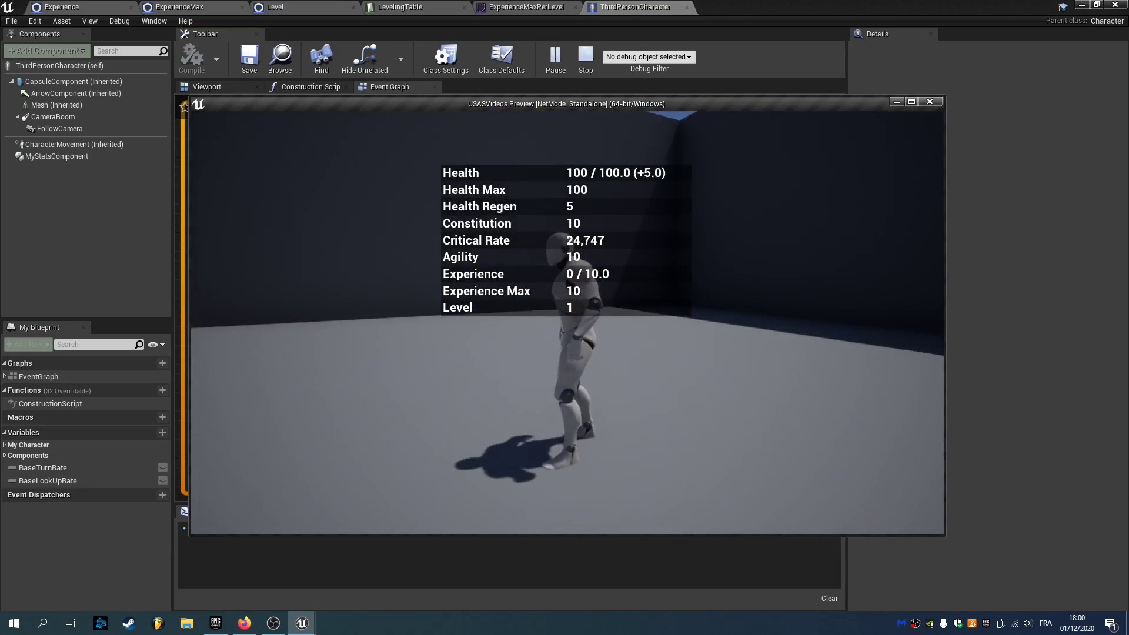
pyautogui.press('w')
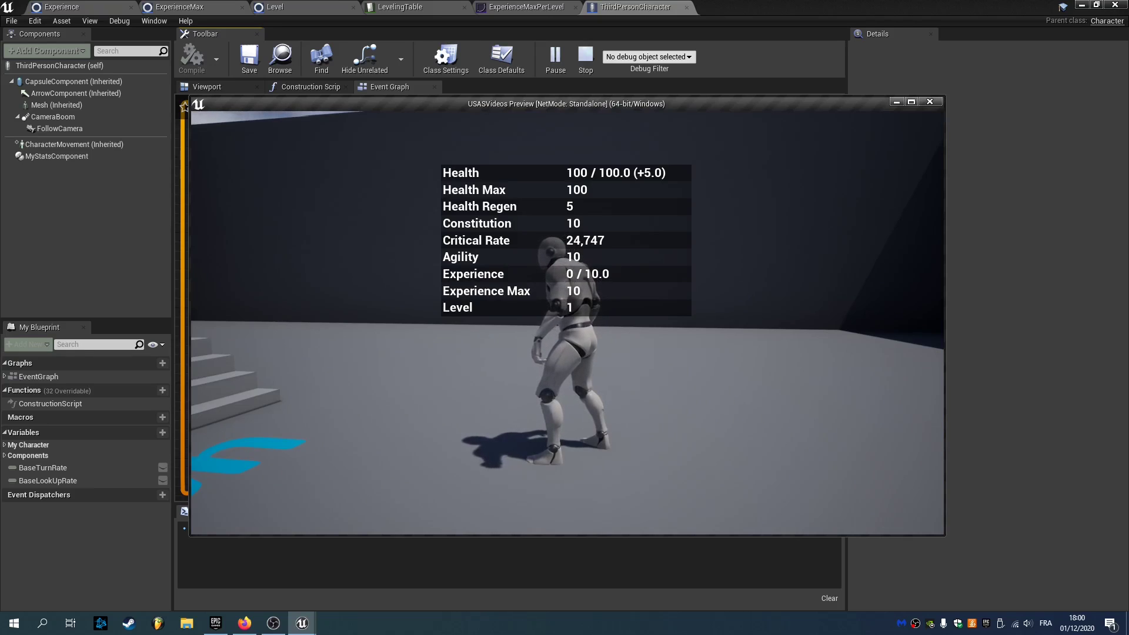
pyautogui.press('w')
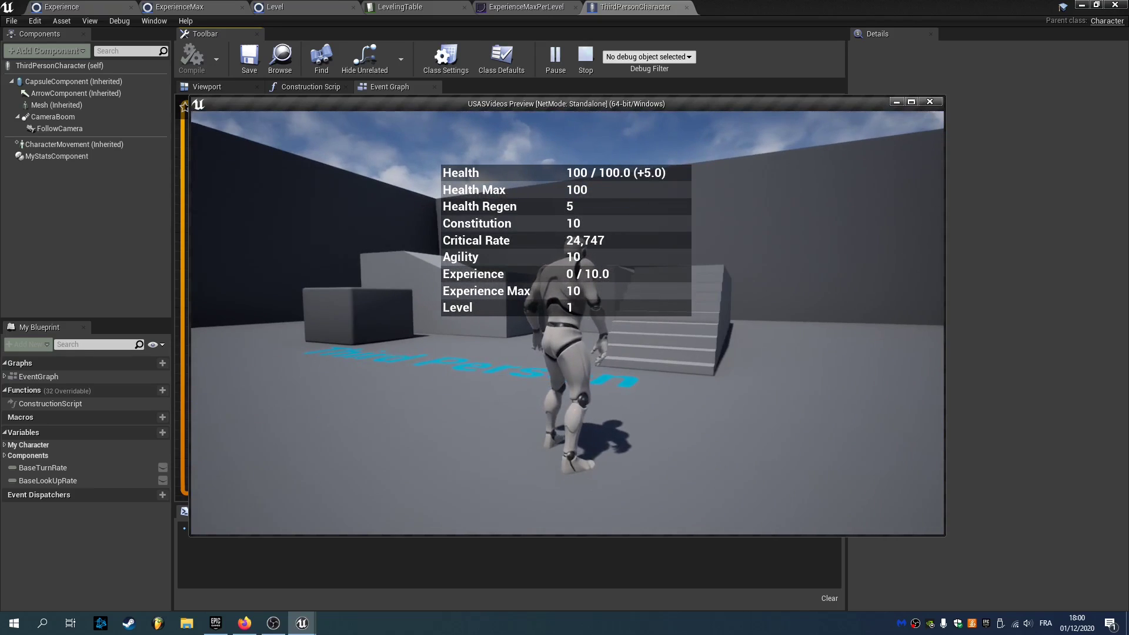
pyautogui.press('w')
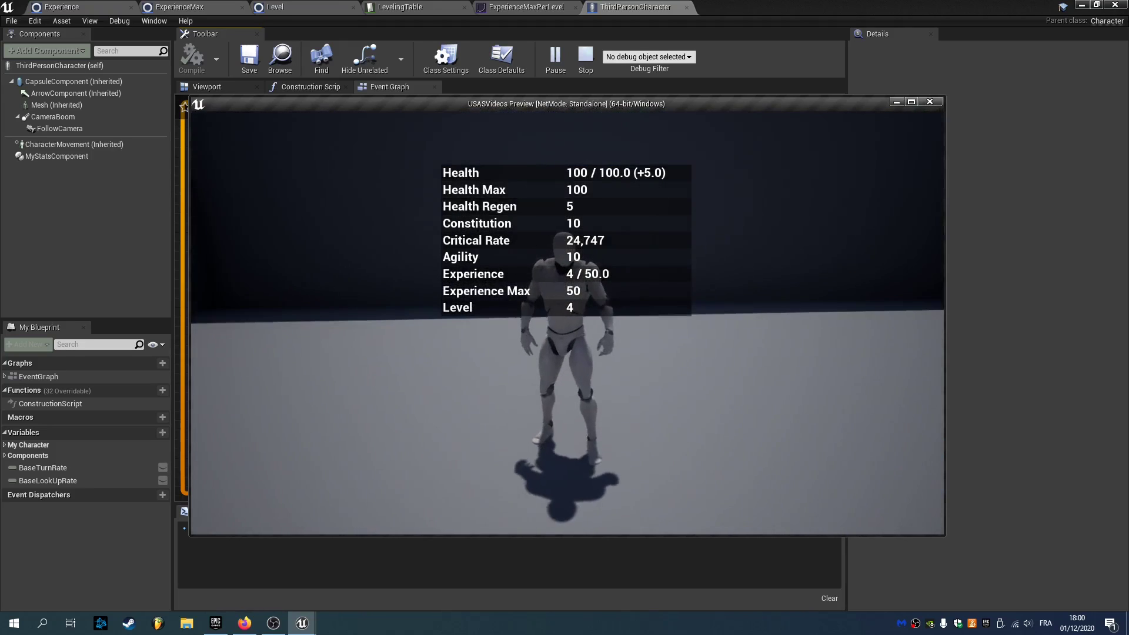
pyautogui.press('w')
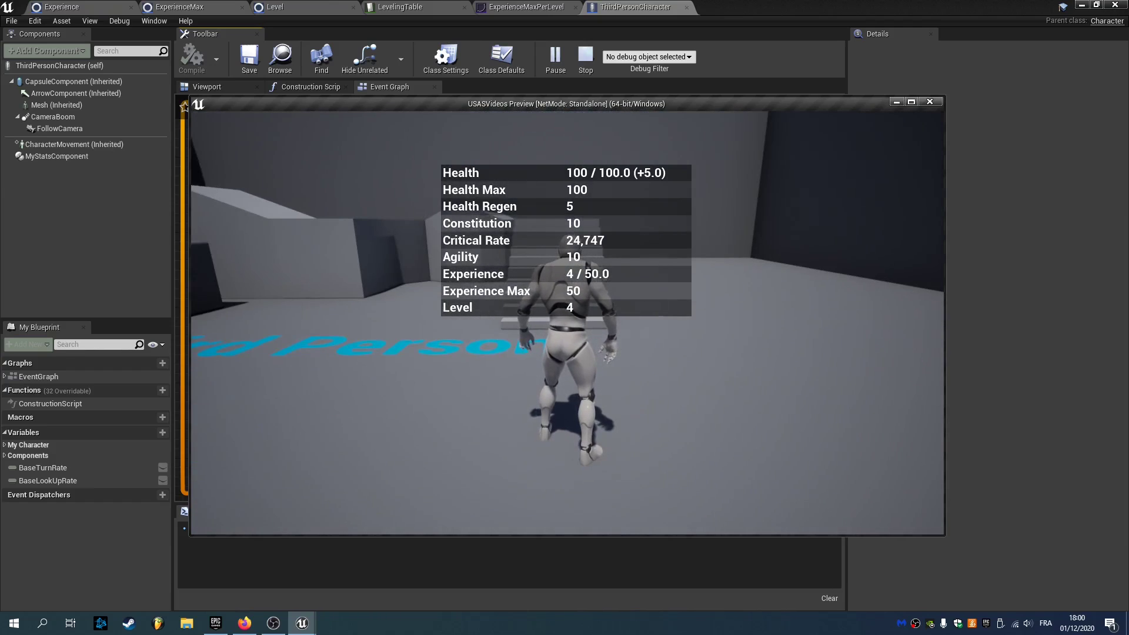
pyautogui.press('Escape')
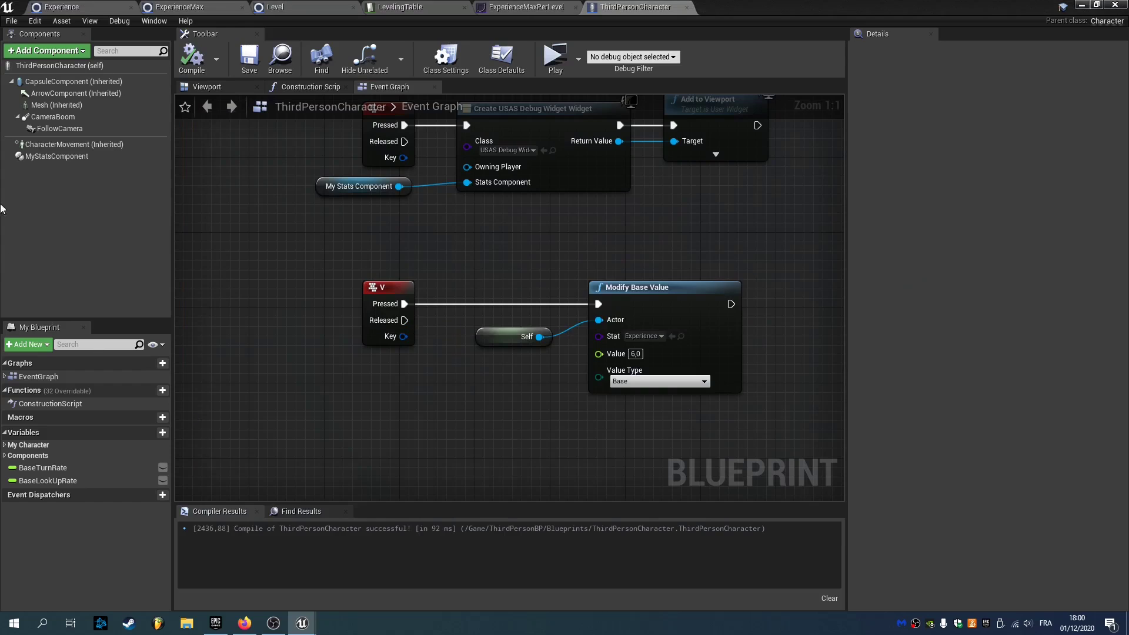
pyautogui.click(192, 59)
# Step: Give LevelingTable row 2 a stats modifier raising Agility by 1.0
pyautogui.click(397, 6)
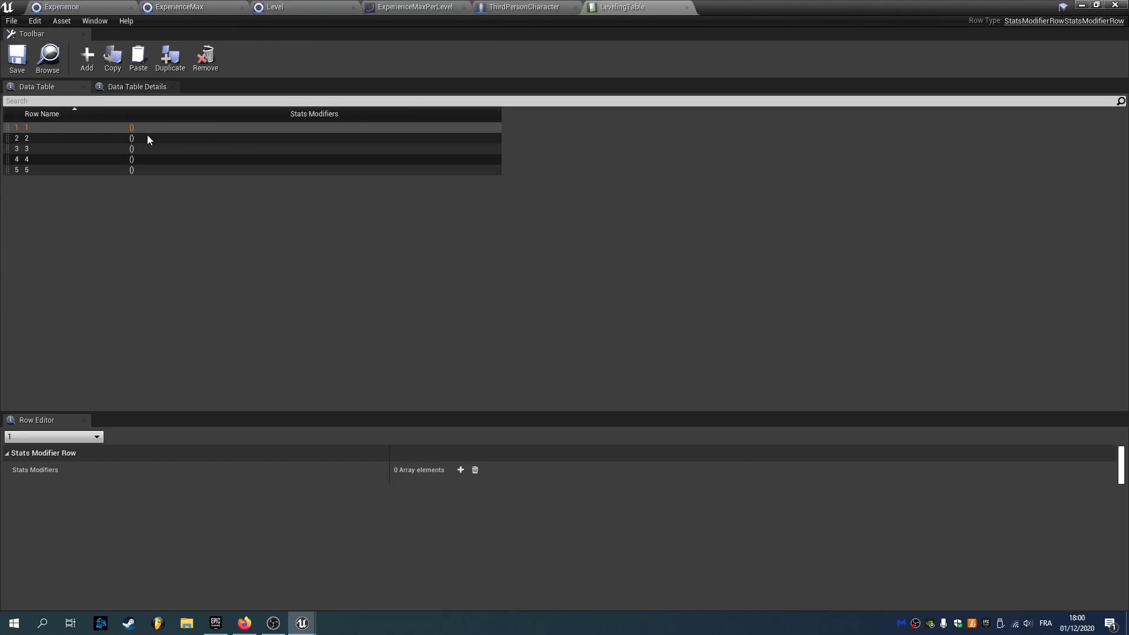
pyautogui.click(131, 139)
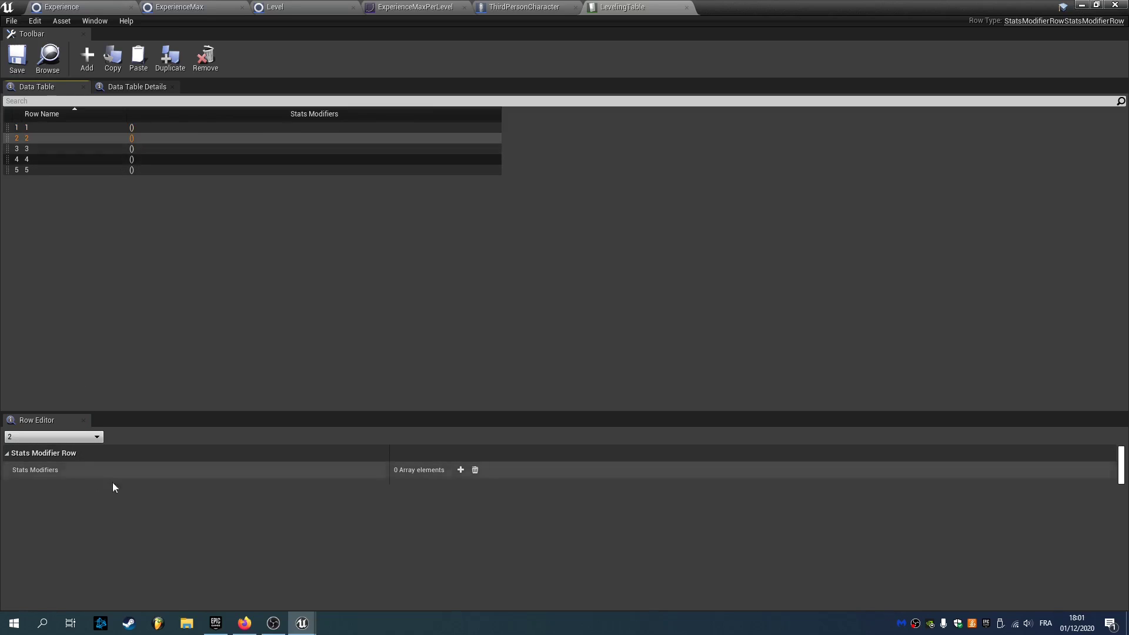
pyautogui.click(461, 470)
pyautogui.click(14, 486)
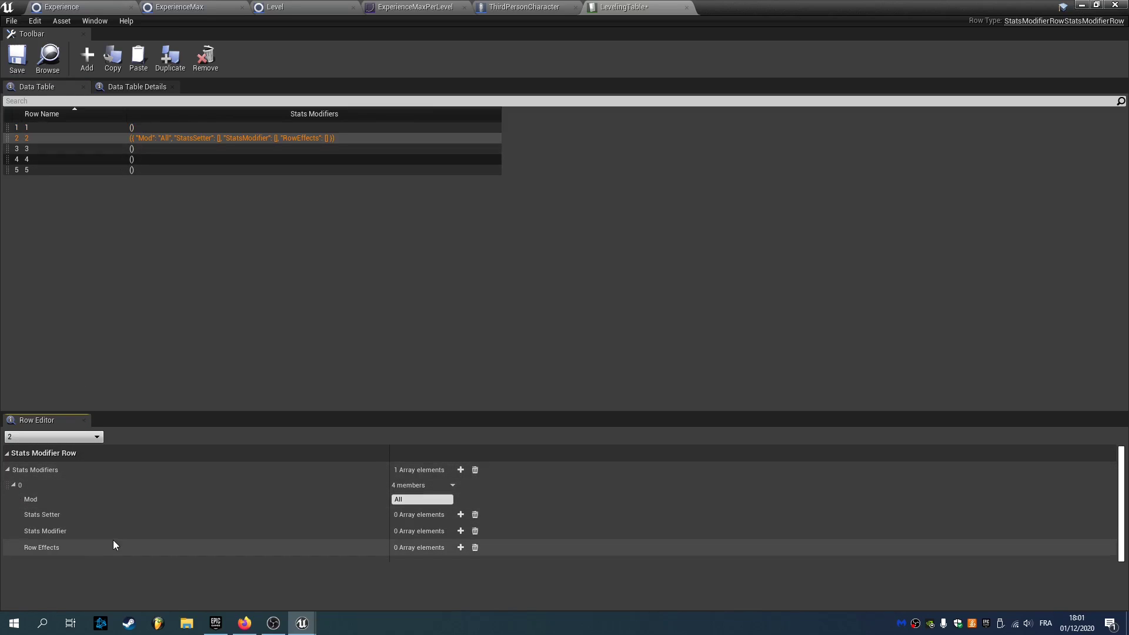
pyautogui.click(460, 530)
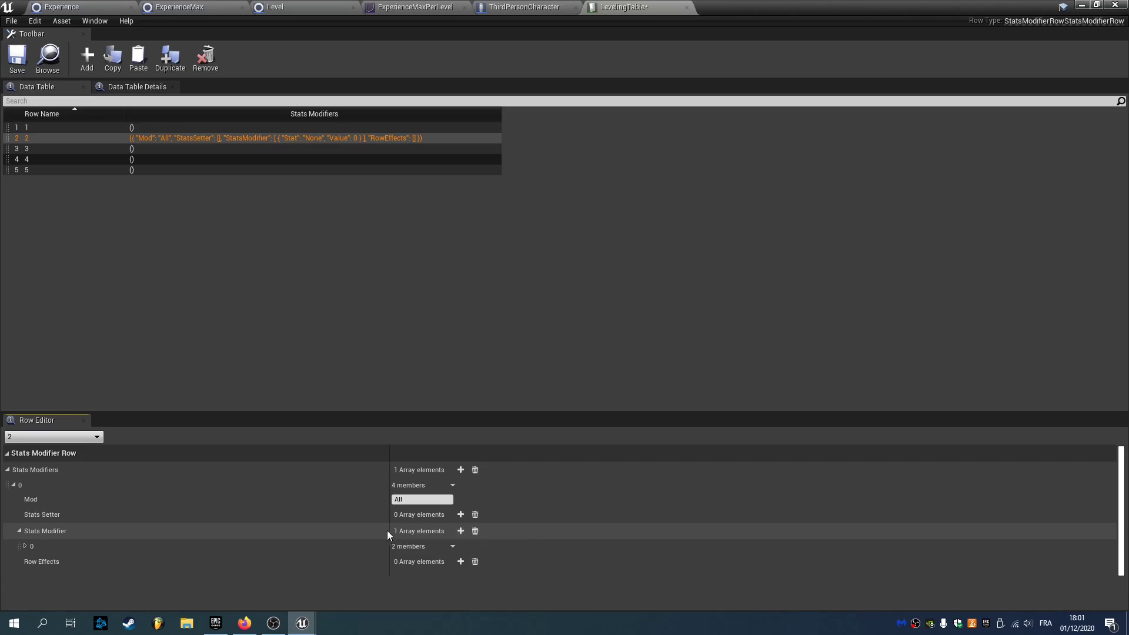
pyautogui.click(24, 546)
pyautogui.click(404, 561)
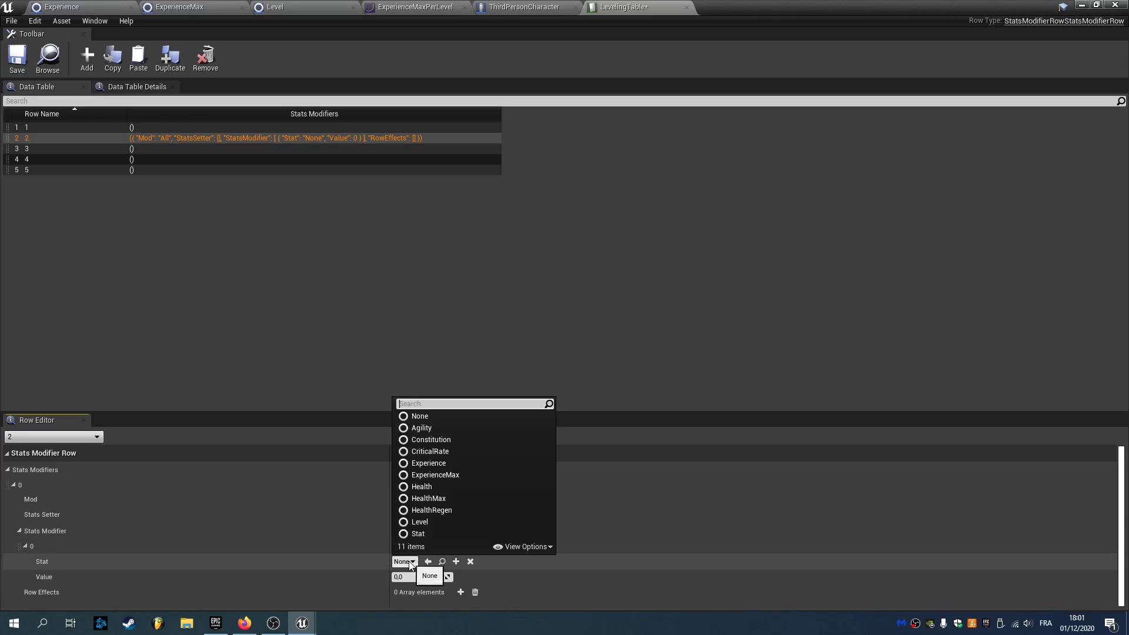
pyautogui.click(421, 427)
pyautogui.click(420, 576)
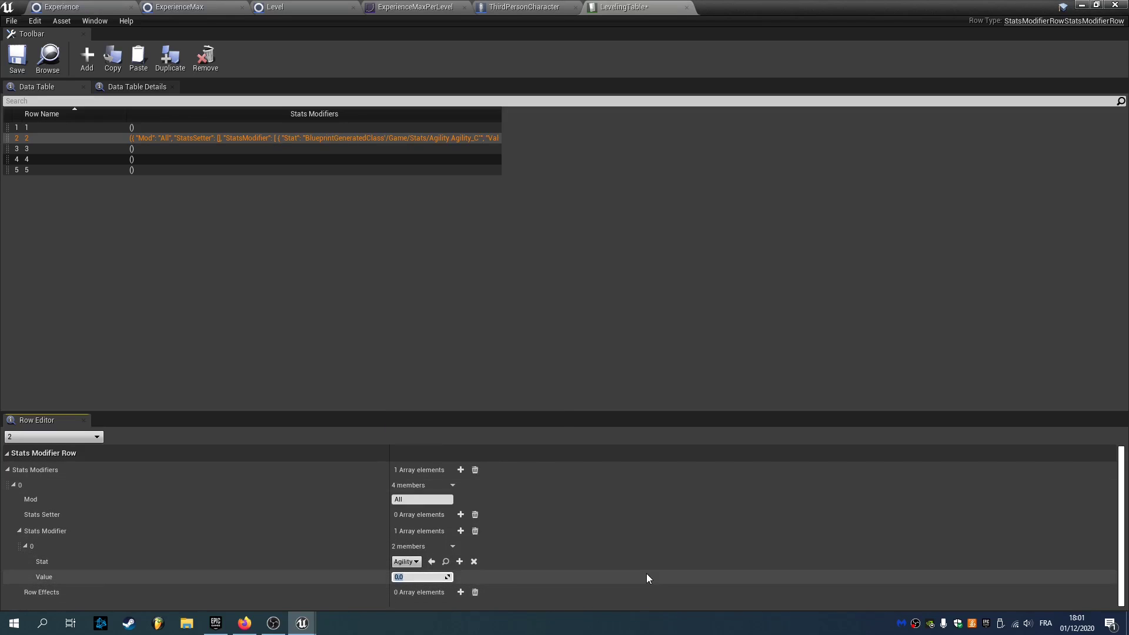
pyautogui.click(420, 500)
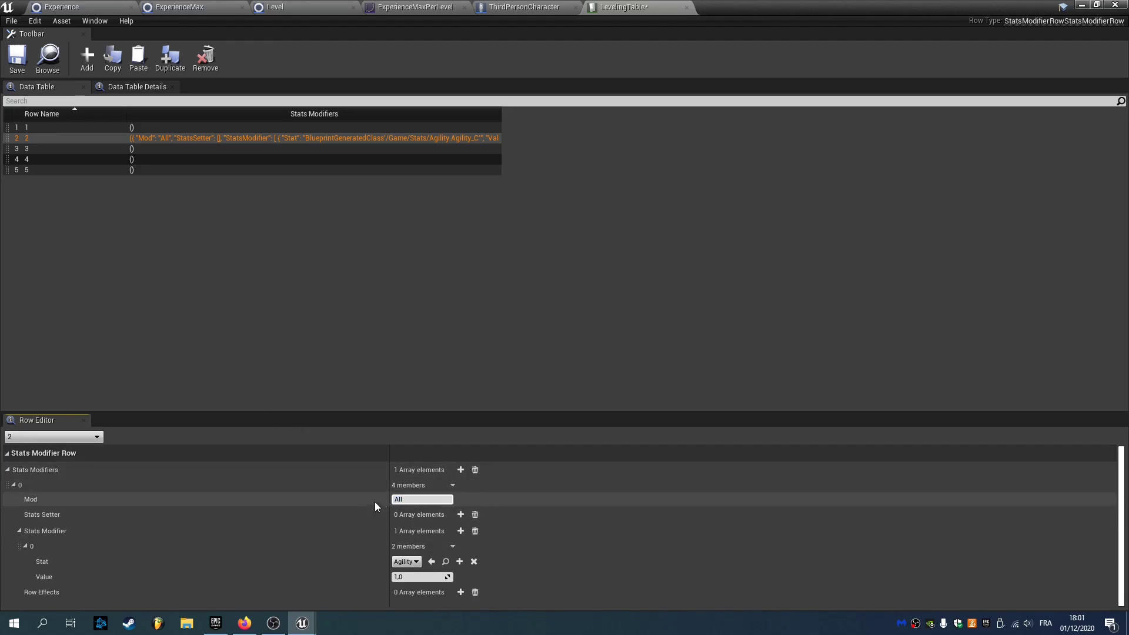
# Step: Give row 3 a stats modifier raising Constitution by 1
pyautogui.click(109, 149)
pyautogui.click(460, 469)
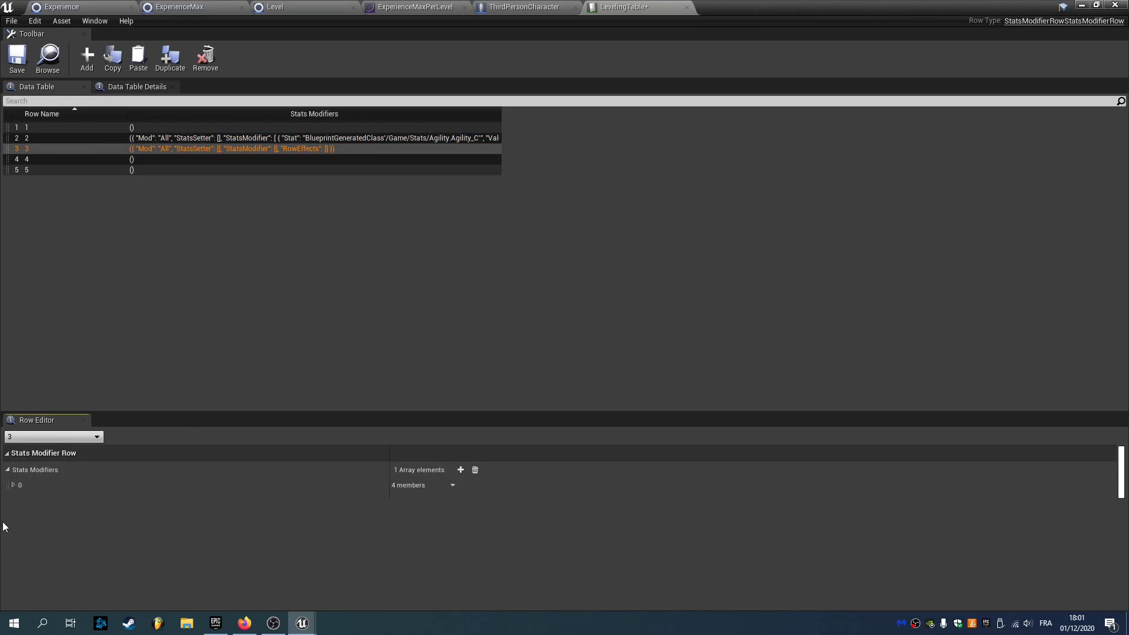
pyautogui.click(14, 486)
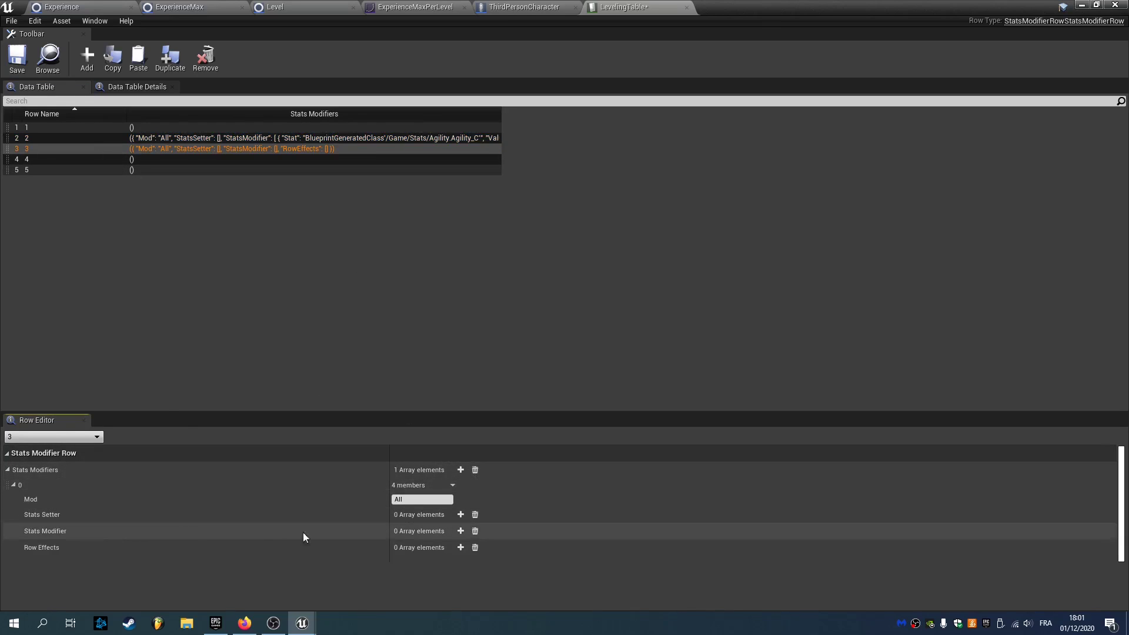
pyautogui.click(461, 531)
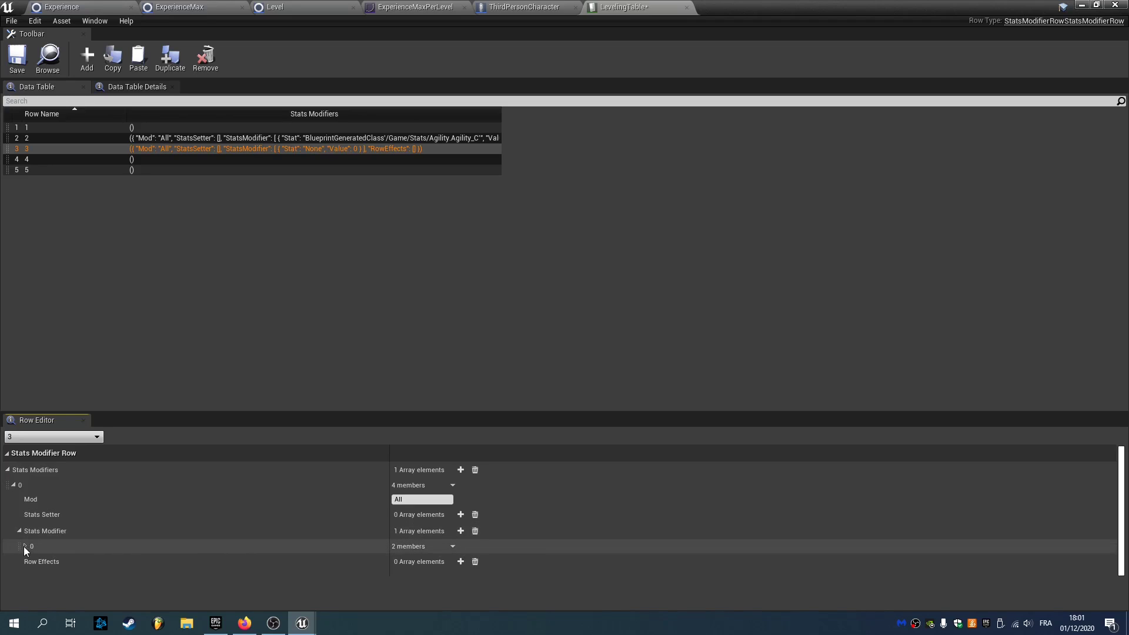
pyautogui.click(25, 546)
pyautogui.click(405, 561)
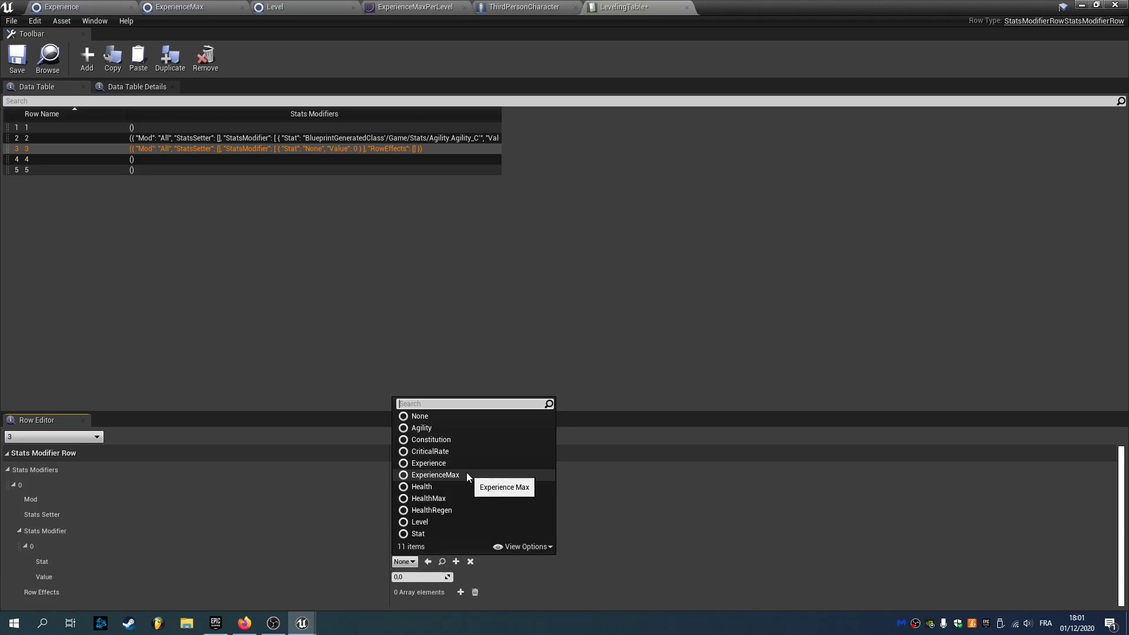
pyautogui.click(453, 439)
pyautogui.click(411, 577)
pyautogui.write('1')
pyautogui.press('Return')
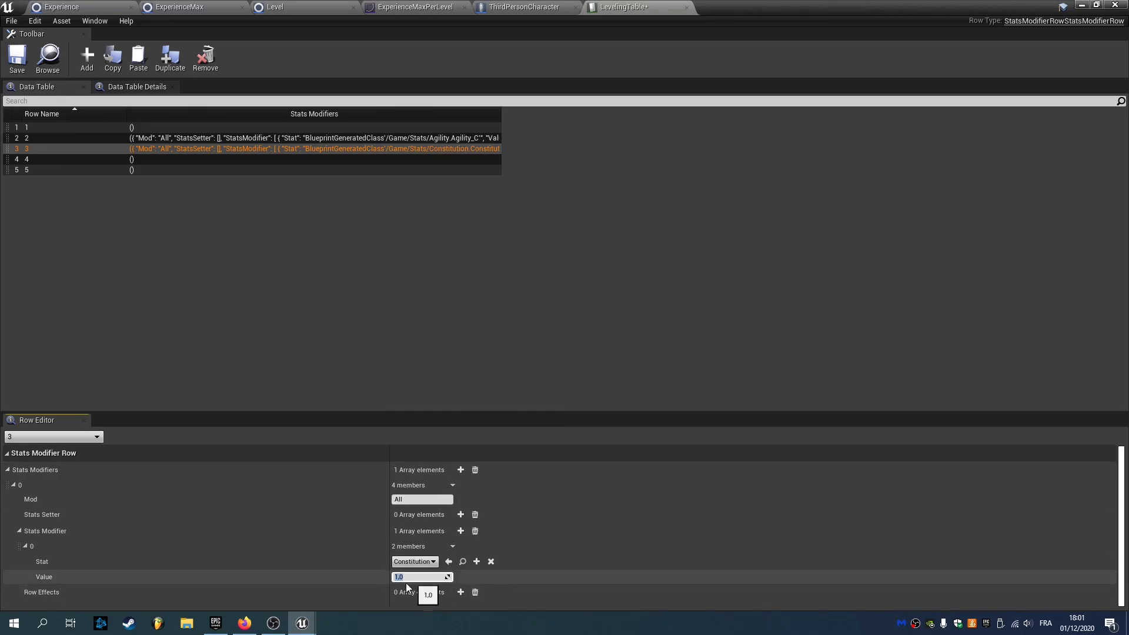
# Step: Give level 4 a stats modifier entry whose stat is HealthRegen
pyautogui.click(101, 158)
pyautogui.click(461, 470)
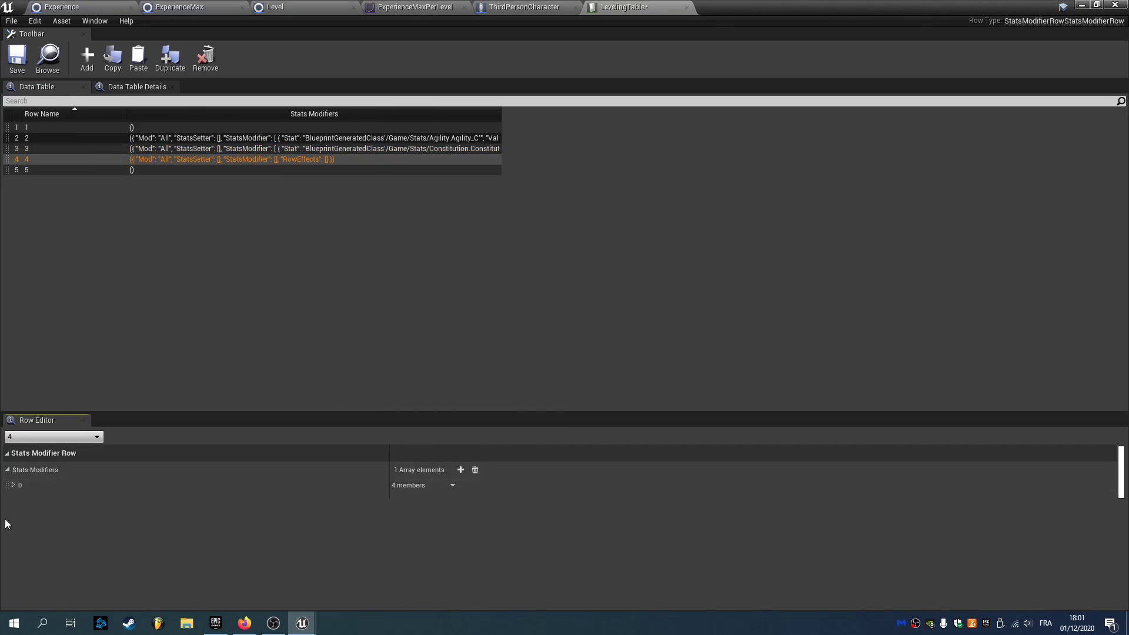
pyautogui.click(14, 485)
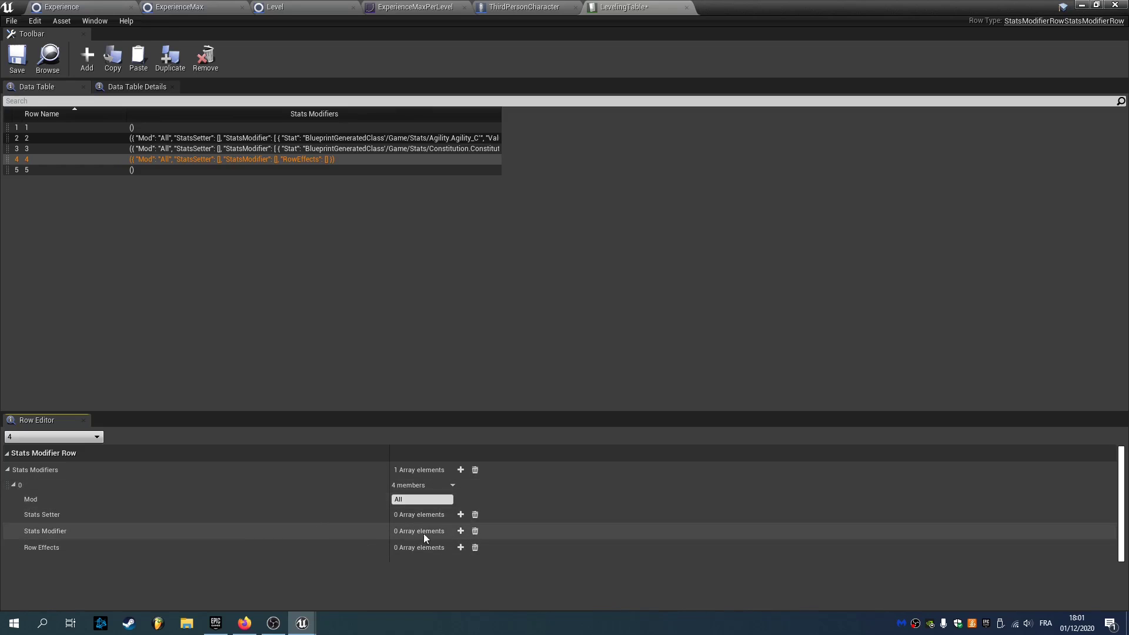
pyautogui.click(460, 531)
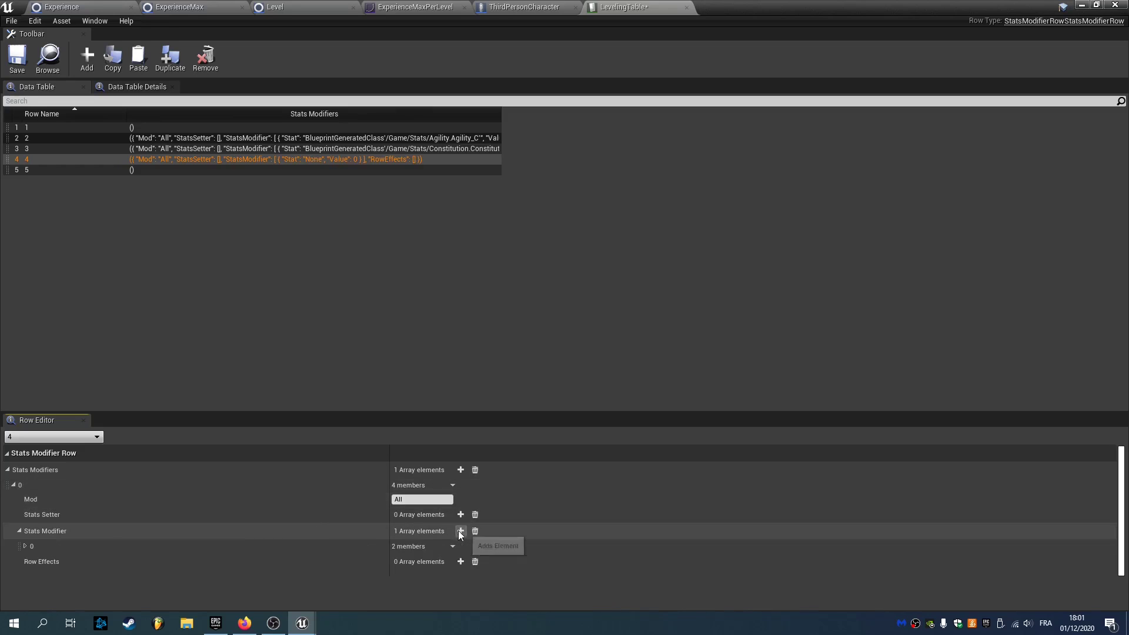
pyautogui.click(41, 545)
pyautogui.click(404, 561)
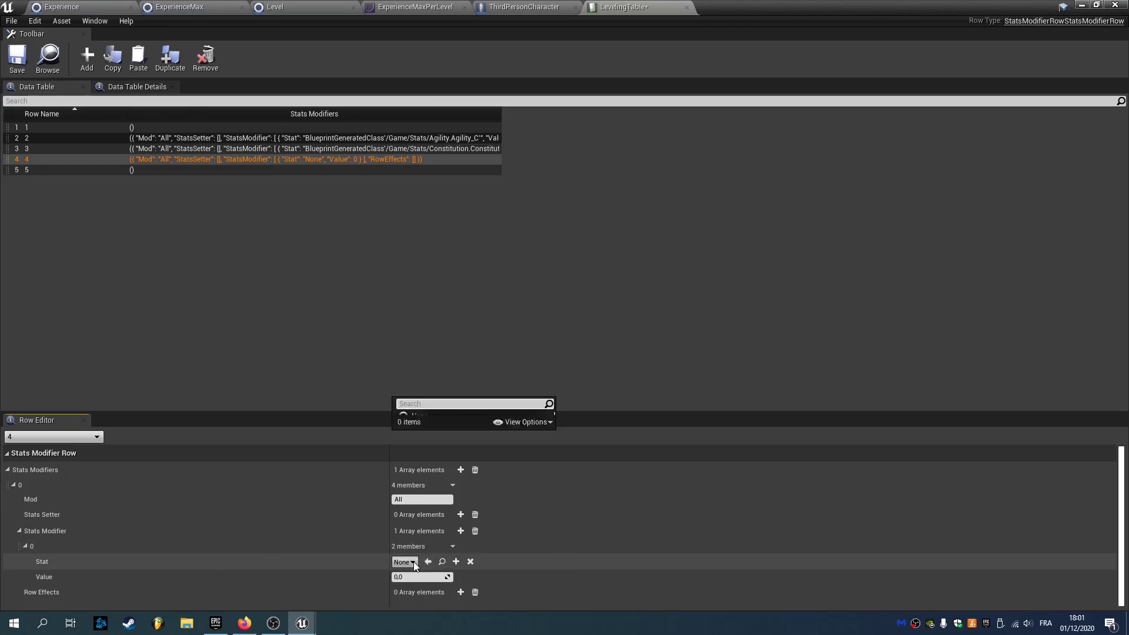
pyautogui.click(450, 512)
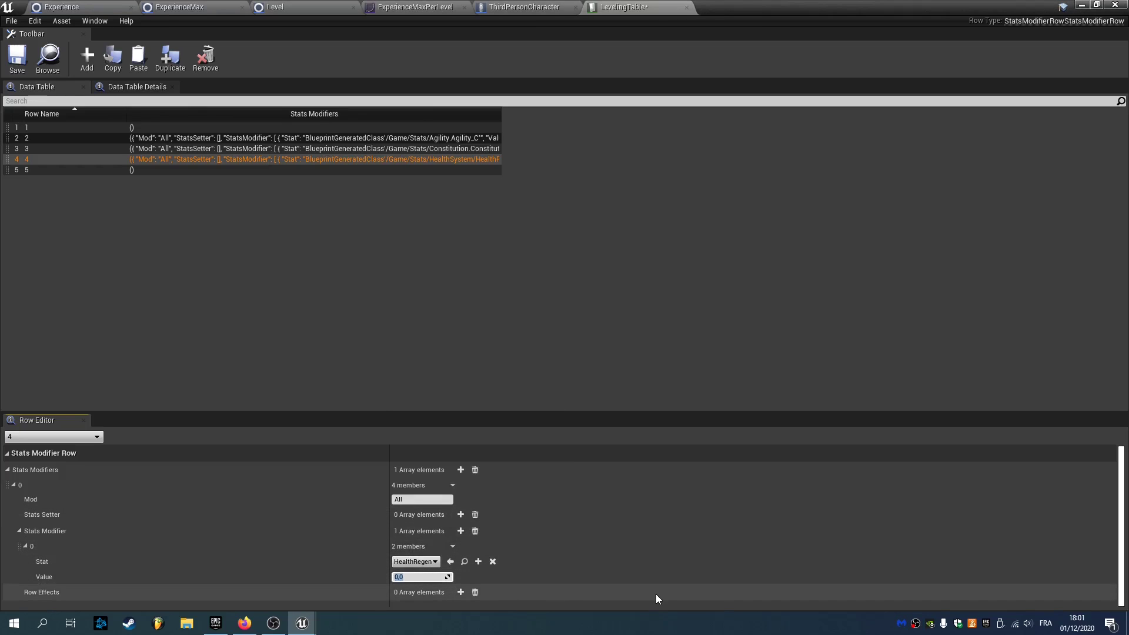
# Step: Review level 4's HealthRegen modifier, then add an extra second stat modifier and delete it
pyautogui.click(160, 170)
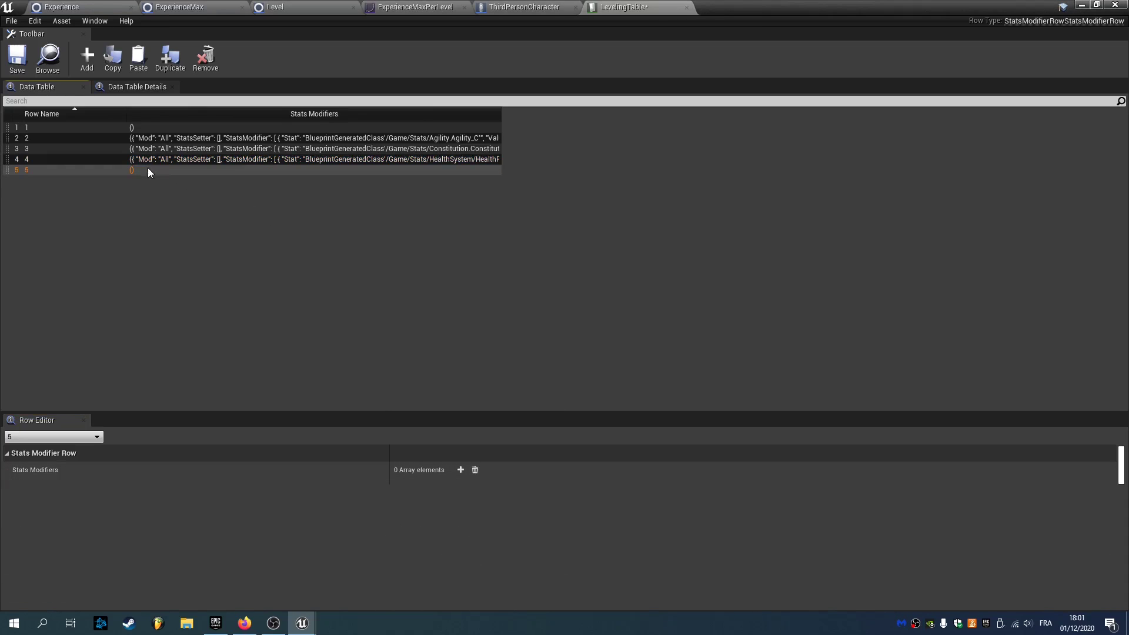
pyautogui.click(147, 159)
pyautogui.click(13, 485)
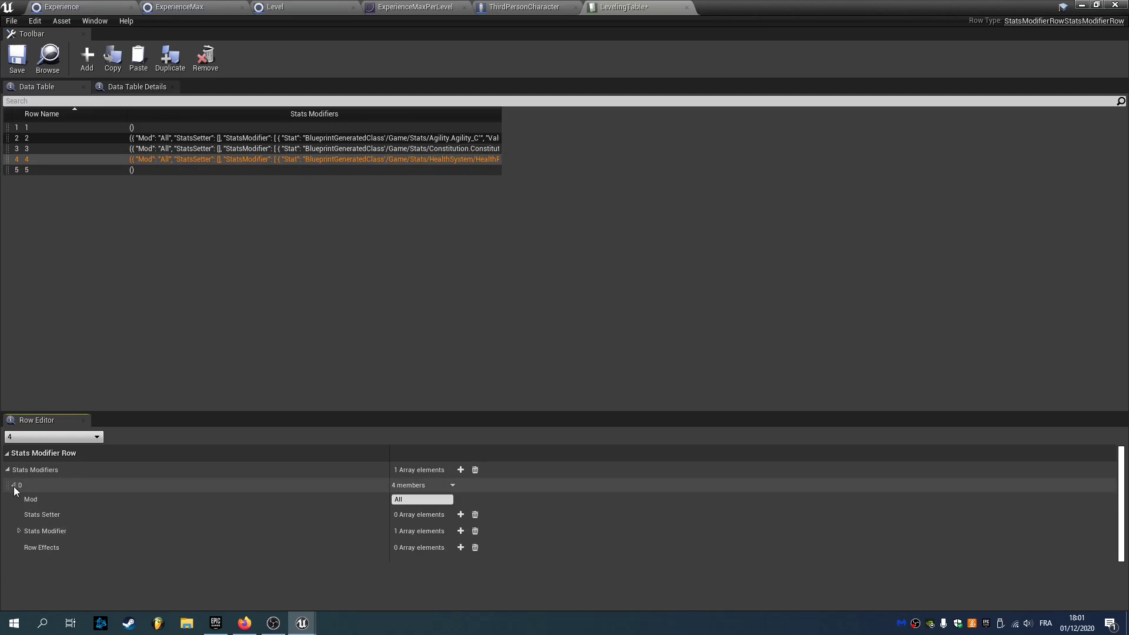
pyautogui.click(20, 531)
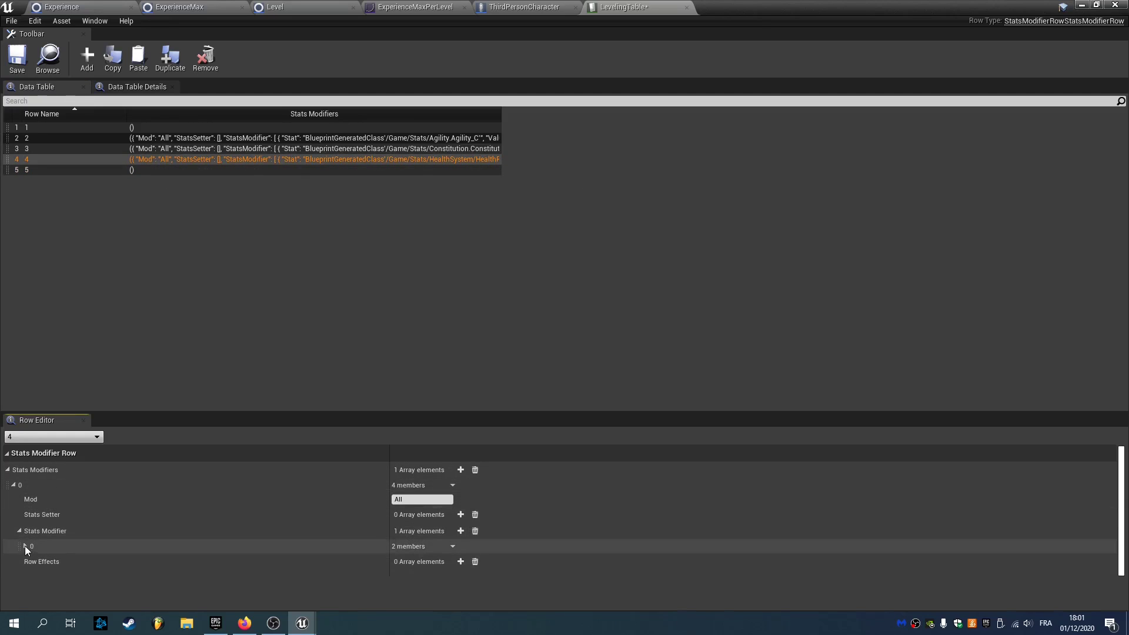
pyautogui.click(26, 545)
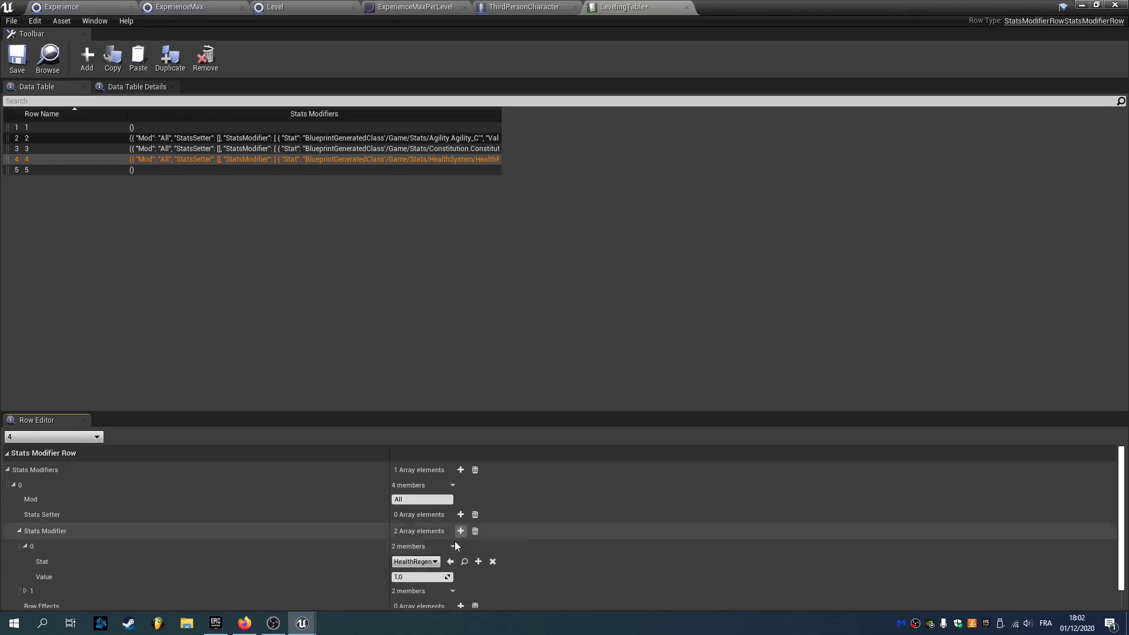
pyautogui.click(460, 531)
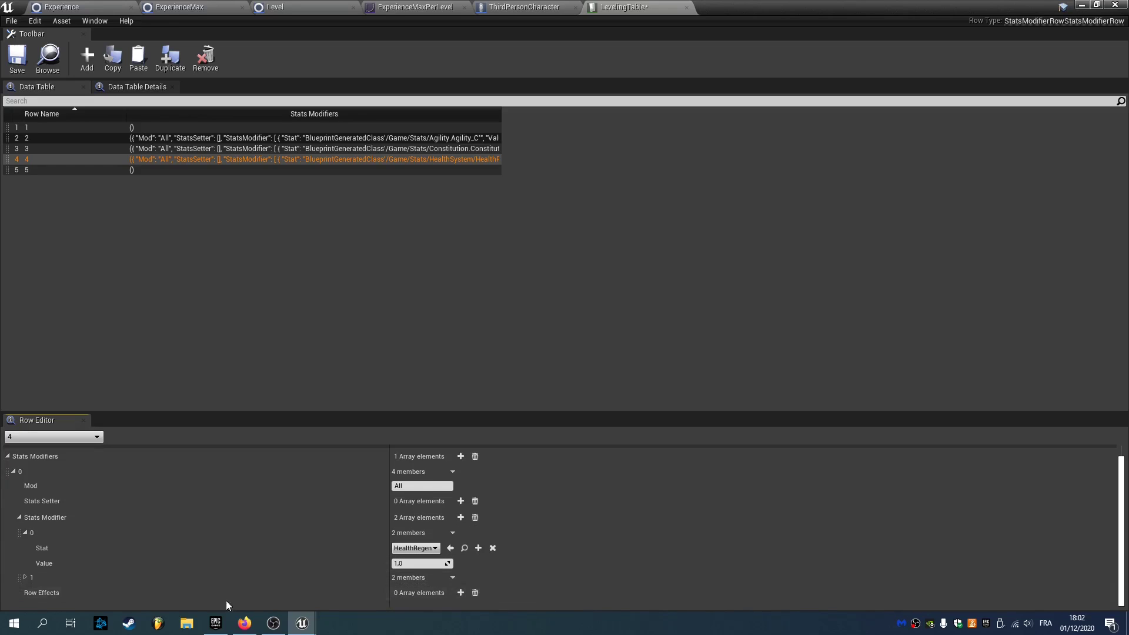
pyautogui.click(25, 578)
pyautogui.scroll(-1, 269, 592)
pyautogui.click(453, 548)
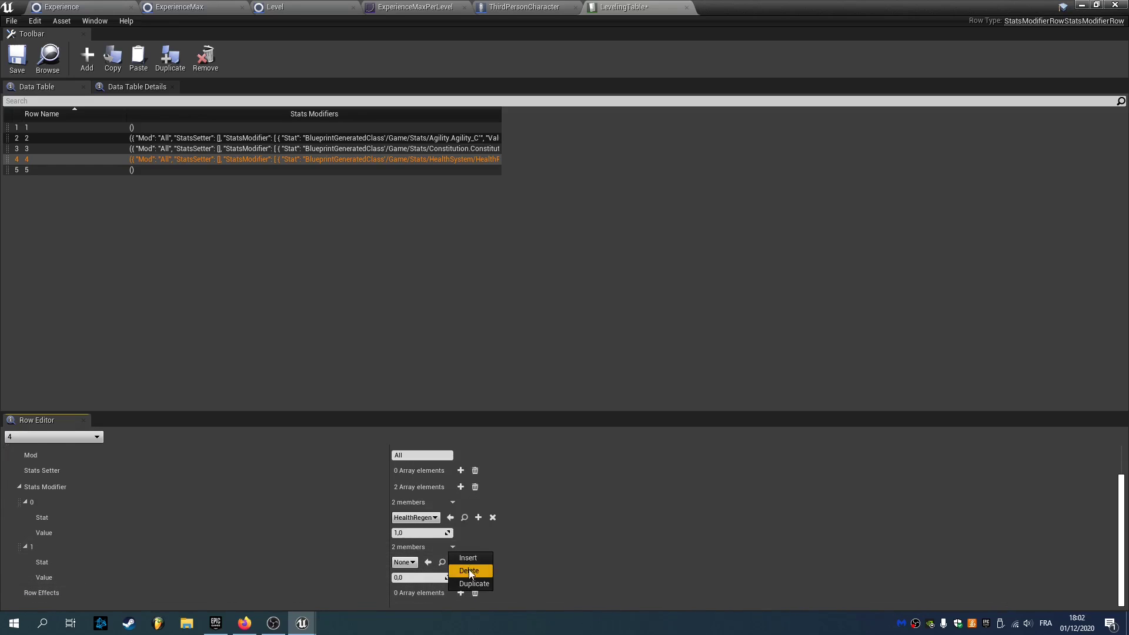
pyautogui.click(469, 571)
# Step: Add a stats modifier entry to level 5 with CriticalRate as its stat
pyautogui.click(246, 168)
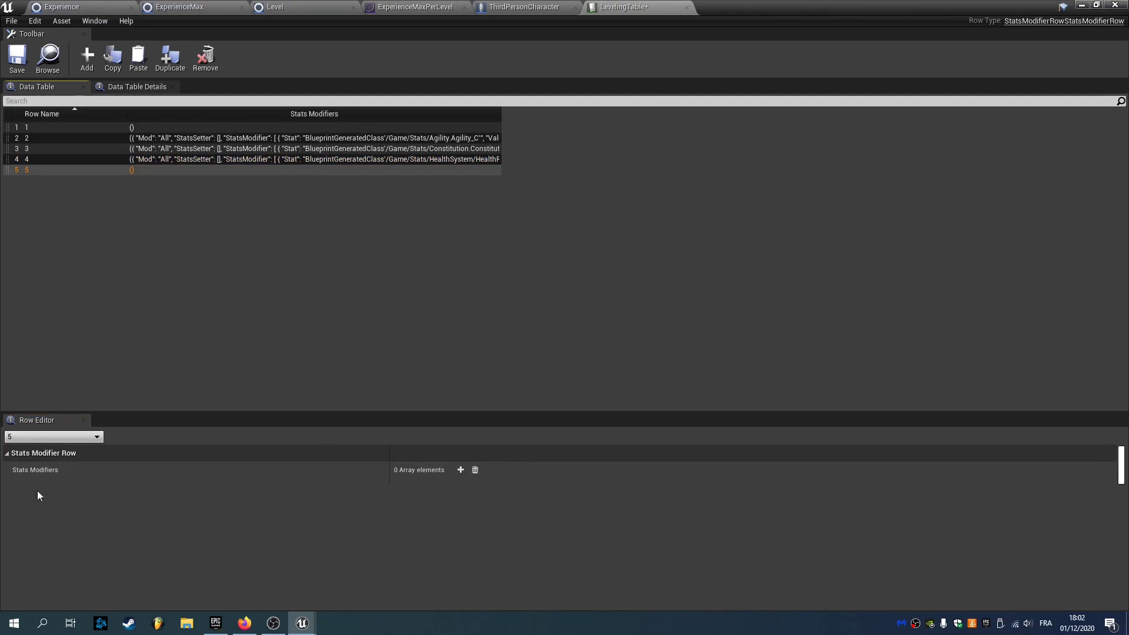
pyautogui.click(461, 469)
pyautogui.click(14, 486)
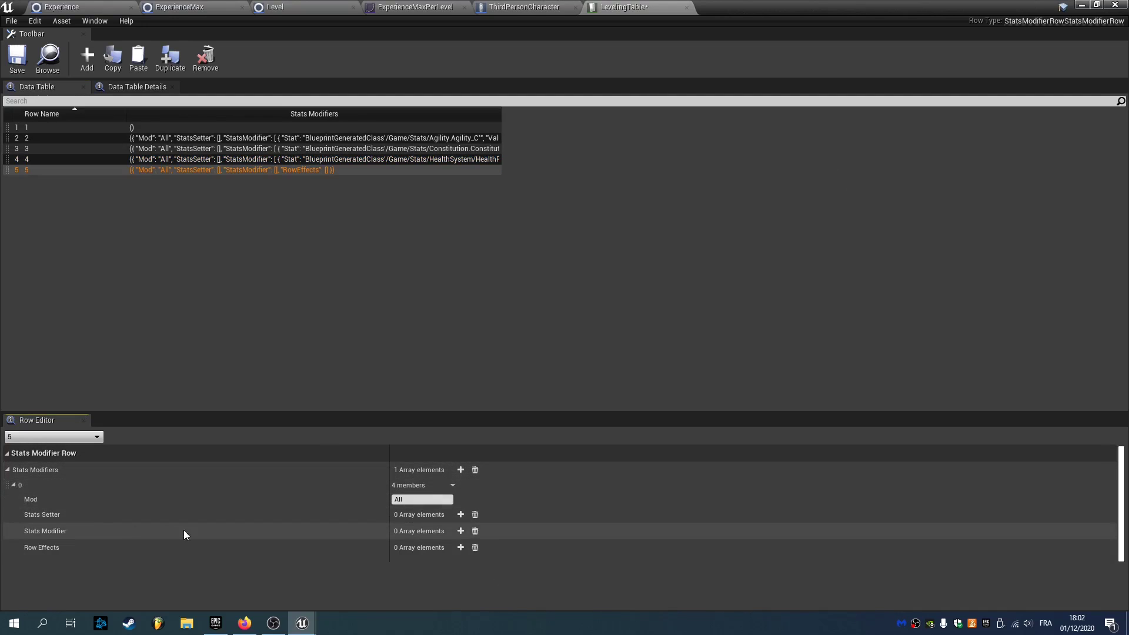
pyautogui.click(460, 530)
pyautogui.click(25, 546)
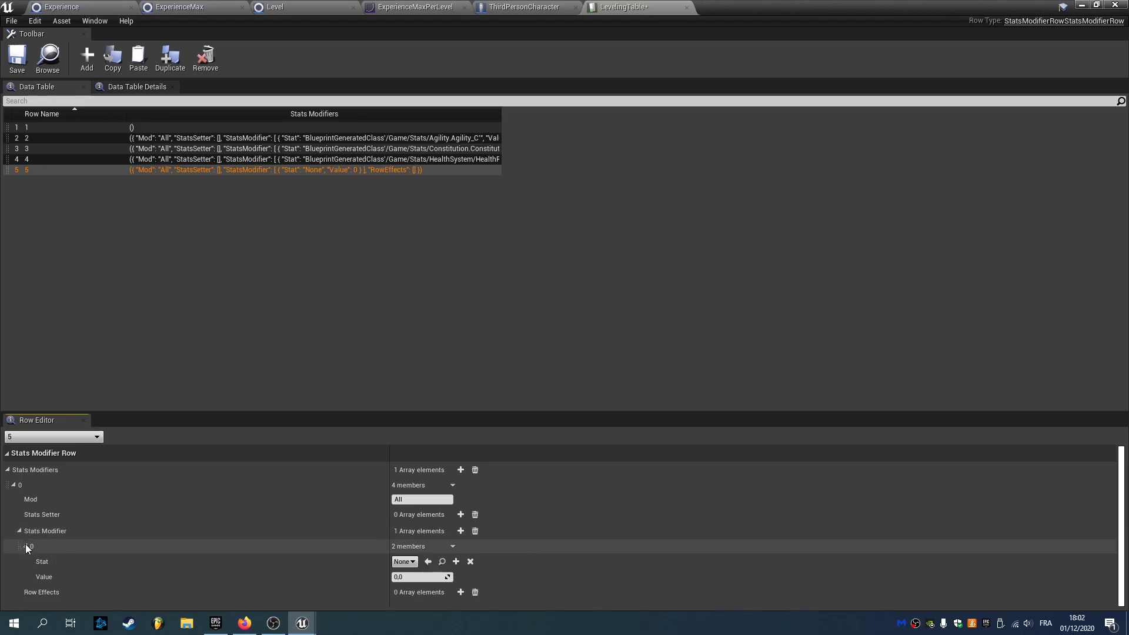
pyautogui.click(404, 561)
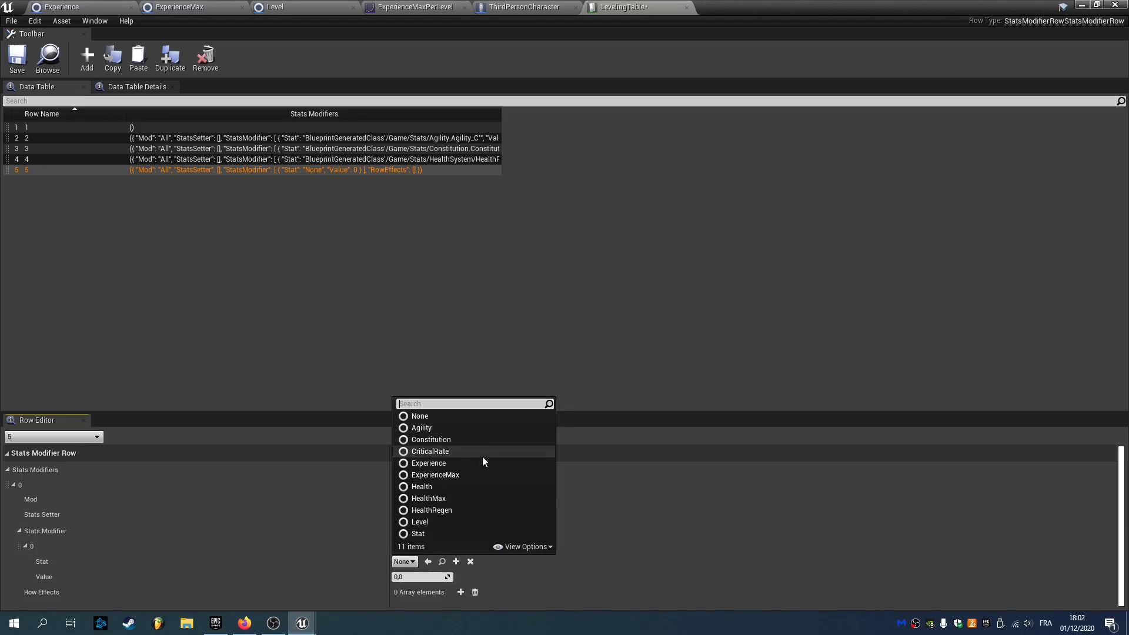
pyautogui.click(461, 450)
# Step: Set level 5's CriticalRate value to 1,0 and save the LevelingTable
pyautogui.click(416, 577)
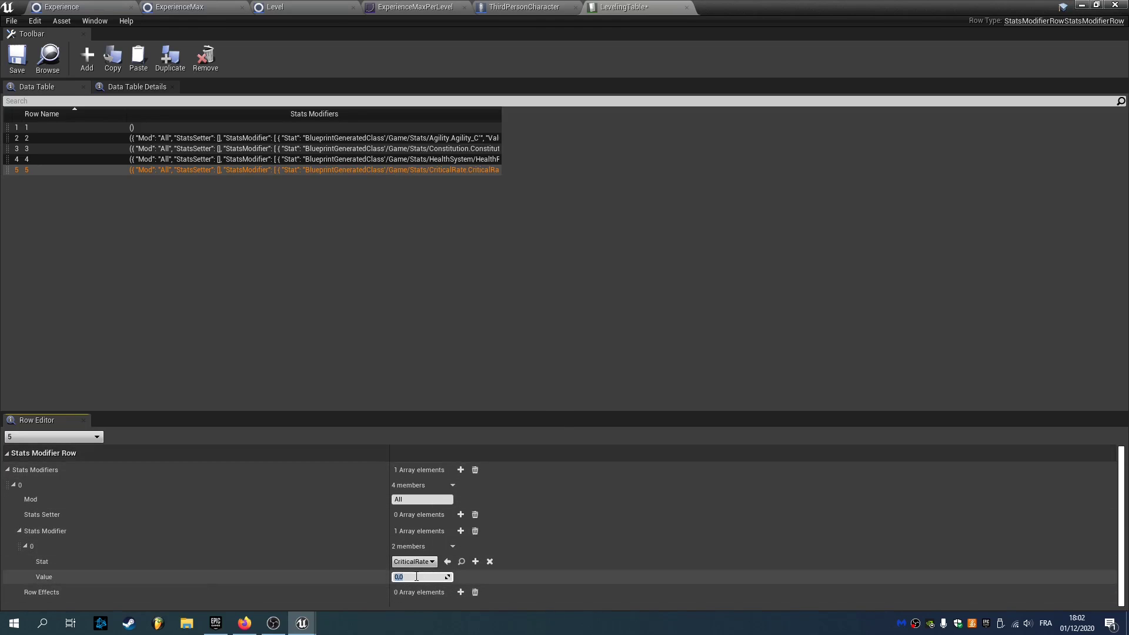
pyautogui.write('1')
pyautogui.press('Return')
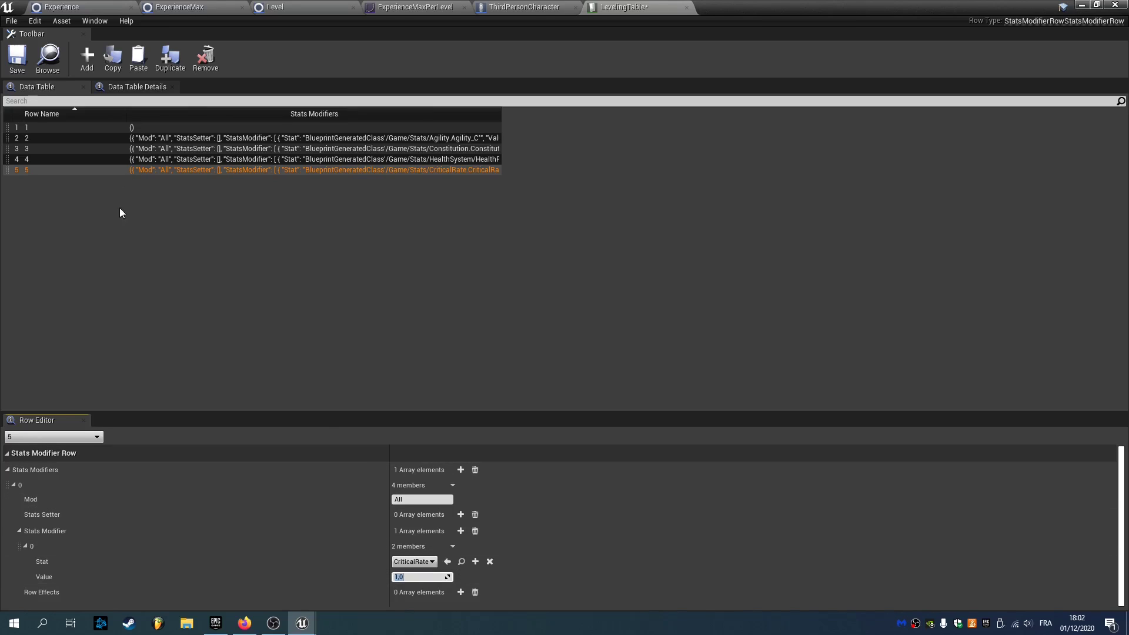
pyautogui.click(16, 56)
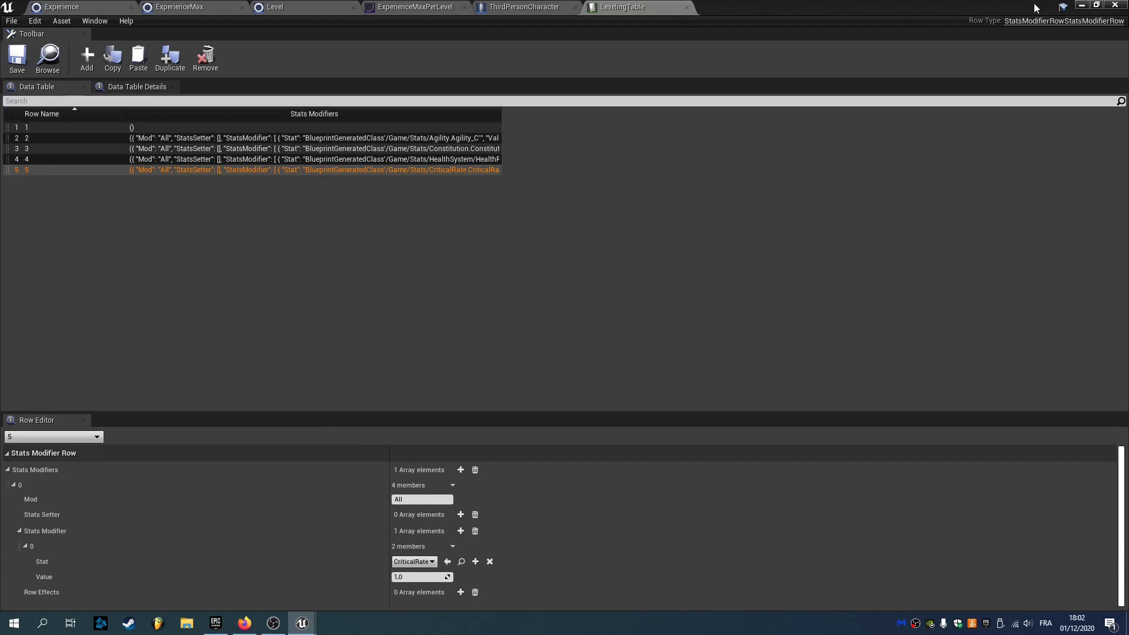
# Step: Minimize the table editor, save the current map and start a play test
pyautogui.click(1080, 5)
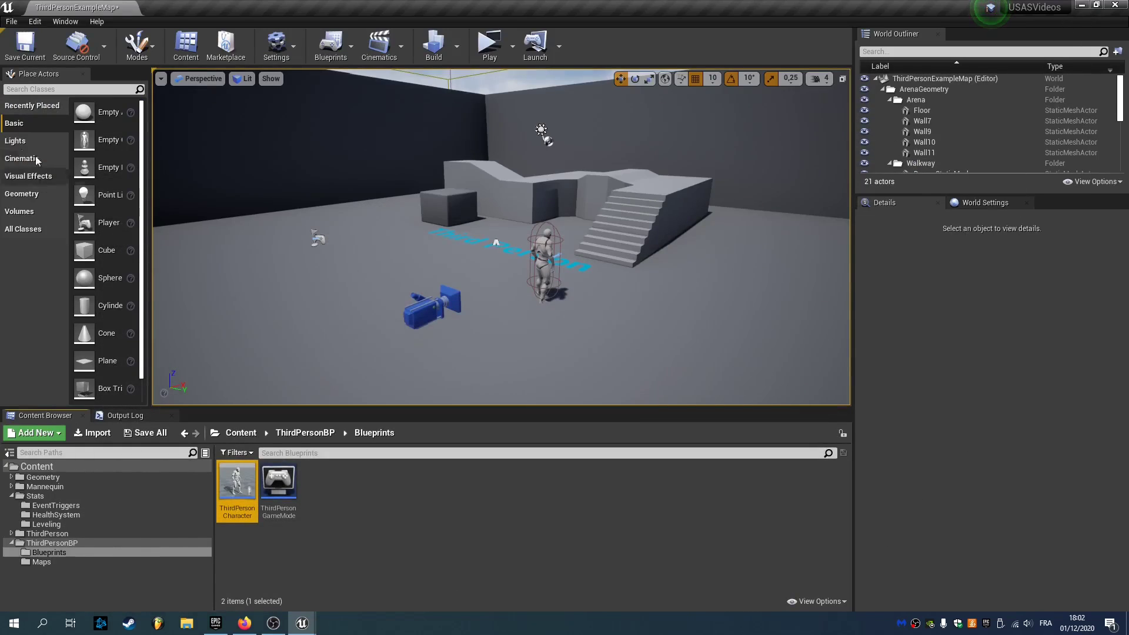
pyautogui.click(25, 46)
pyautogui.click(491, 47)
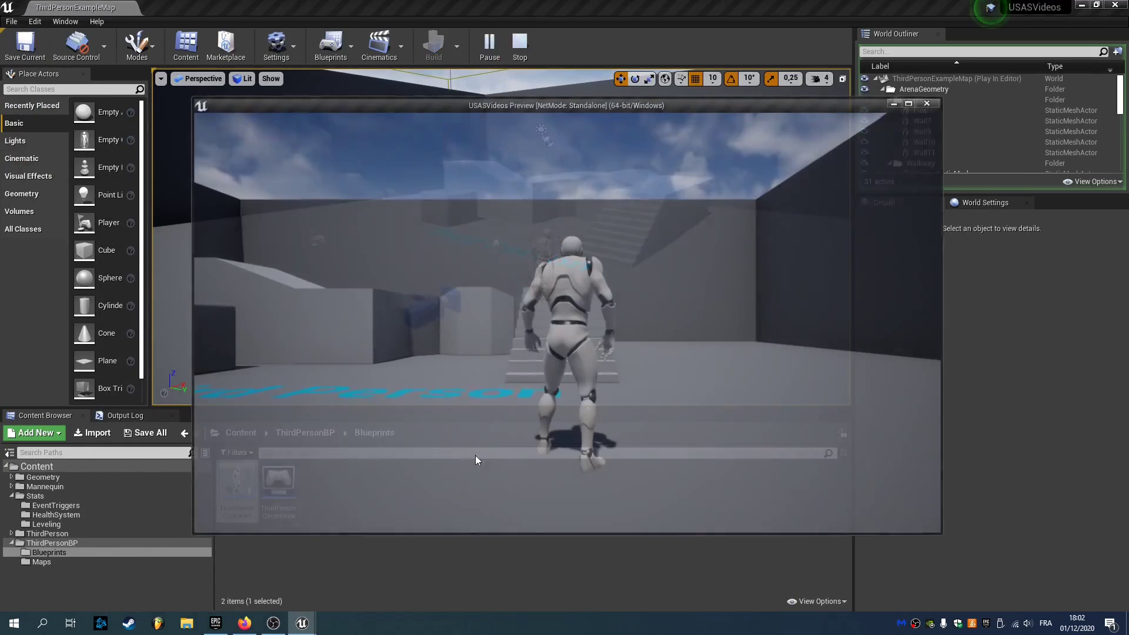
# Step: With the stats panel shown, gain experience up to level 5, then end the session
pyautogui.press('Tab')
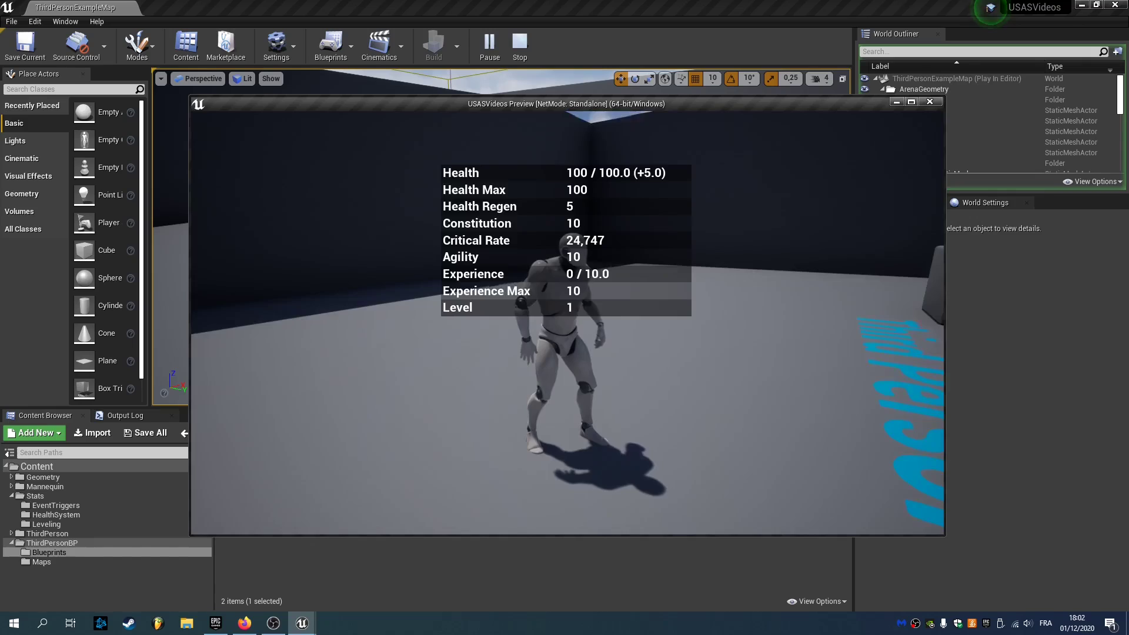
pyautogui.press('s')
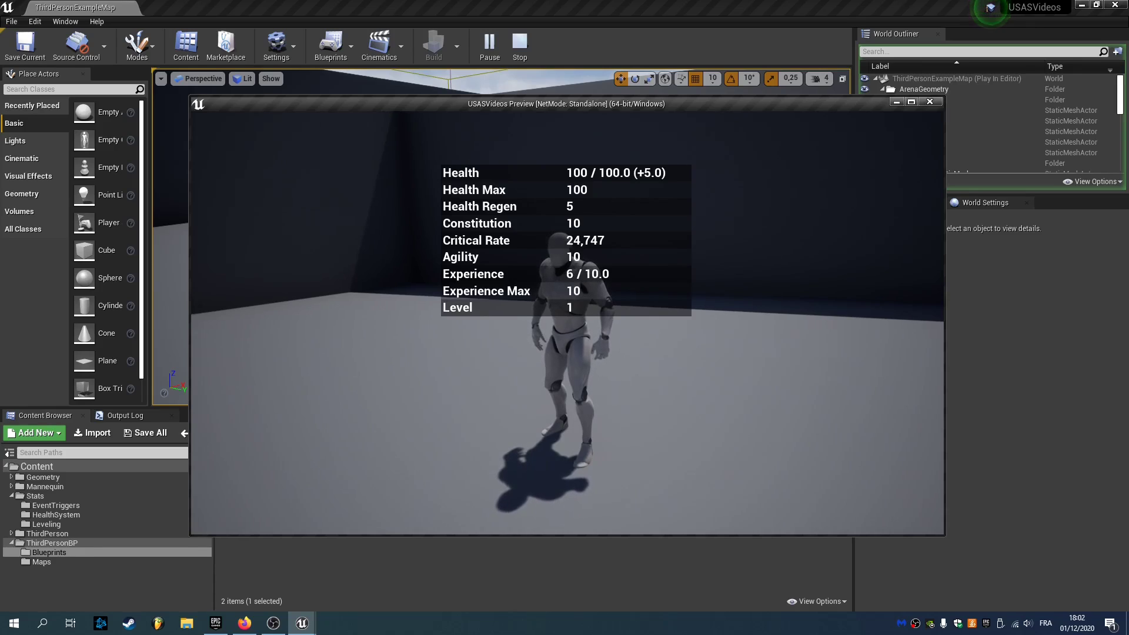
pyautogui.press('e')
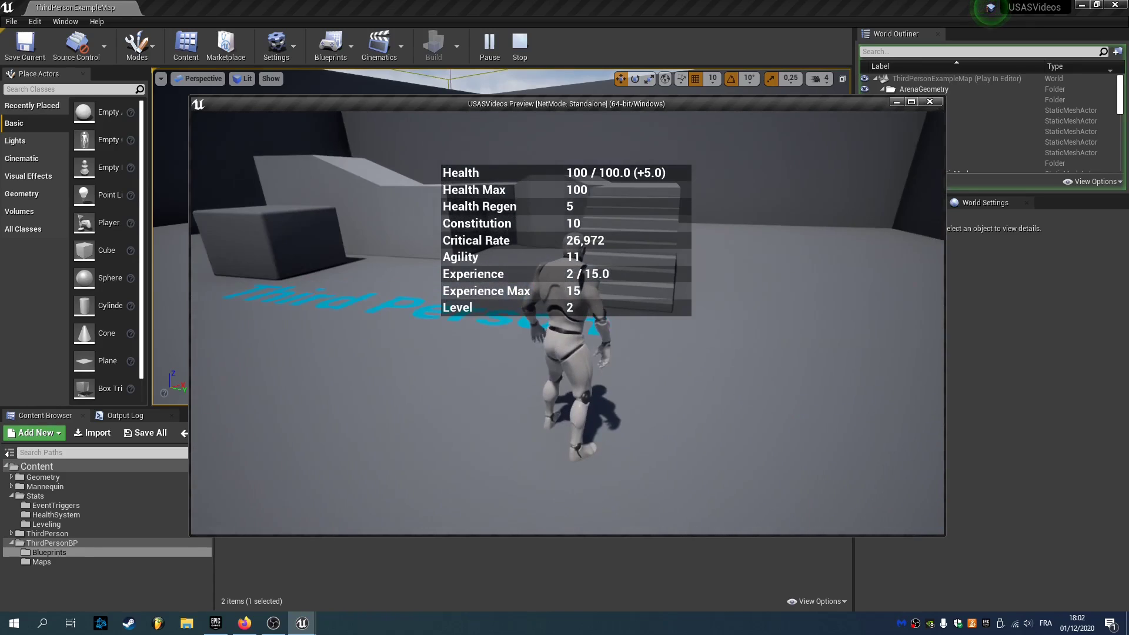
pyautogui.press('e')
pyautogui.press('e')
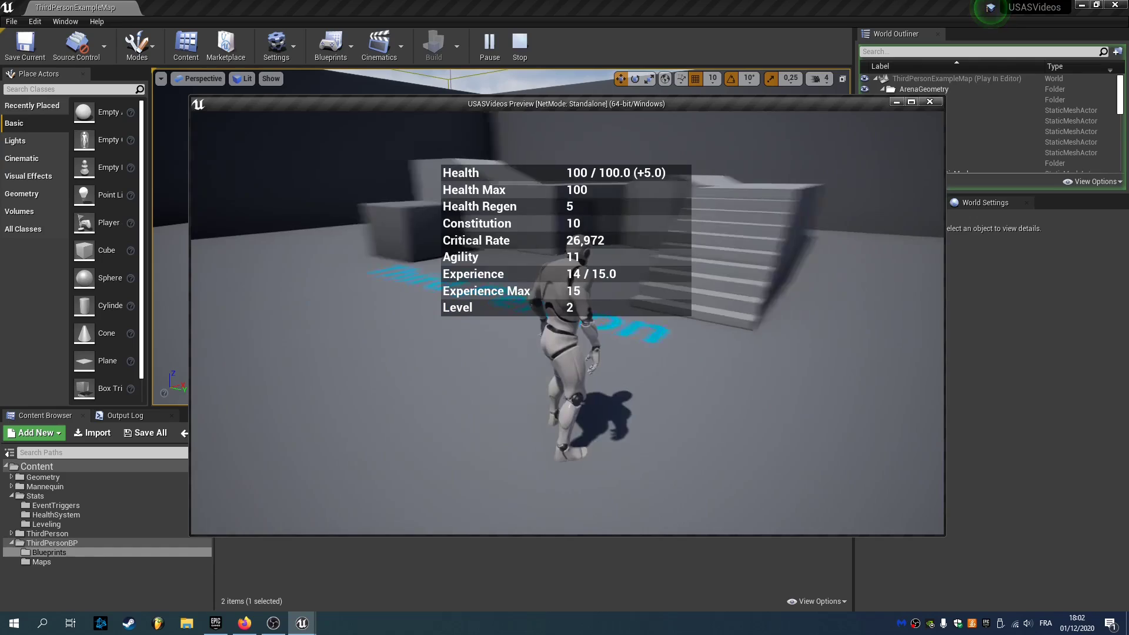
pyautogui.press('w')
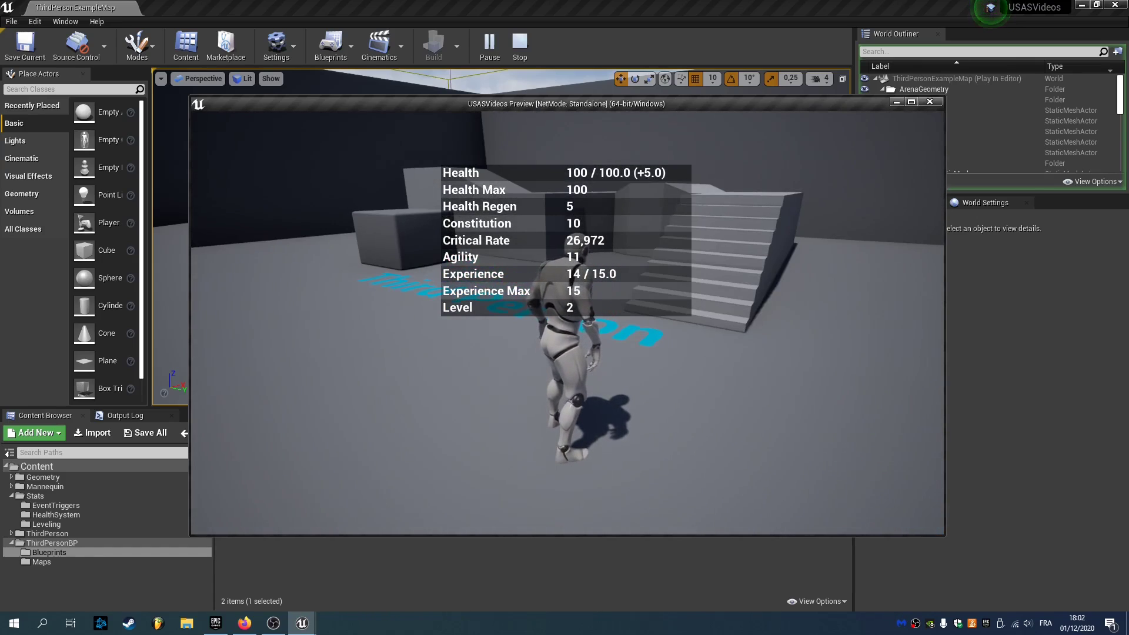
pyautogui.press('e')
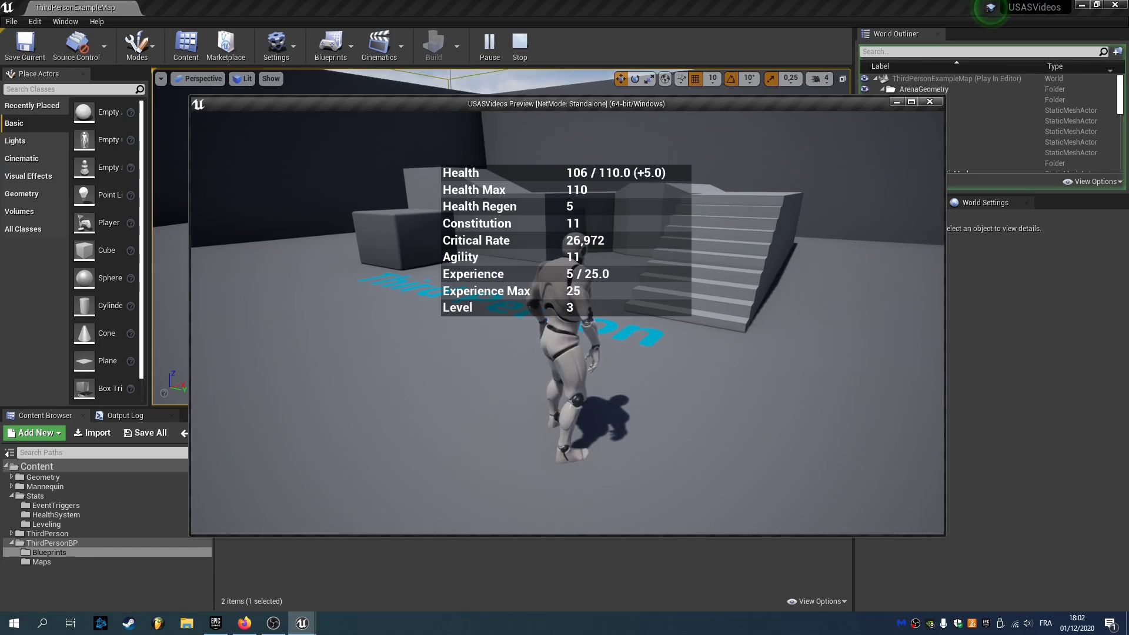
pyautogui.press('w')
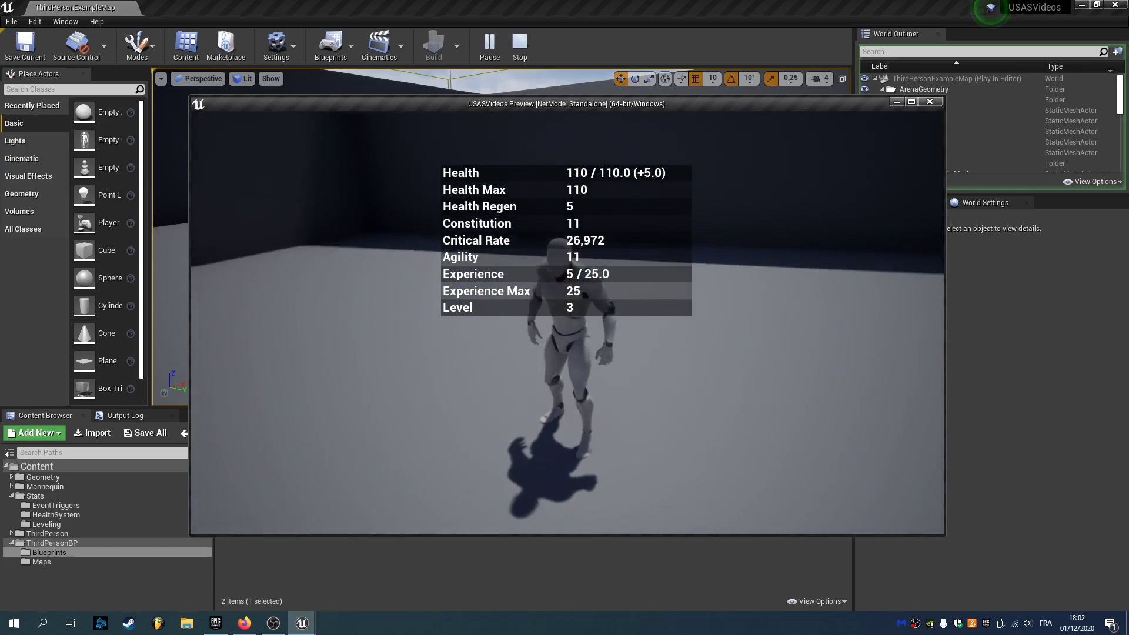
pyautogui.press('w')
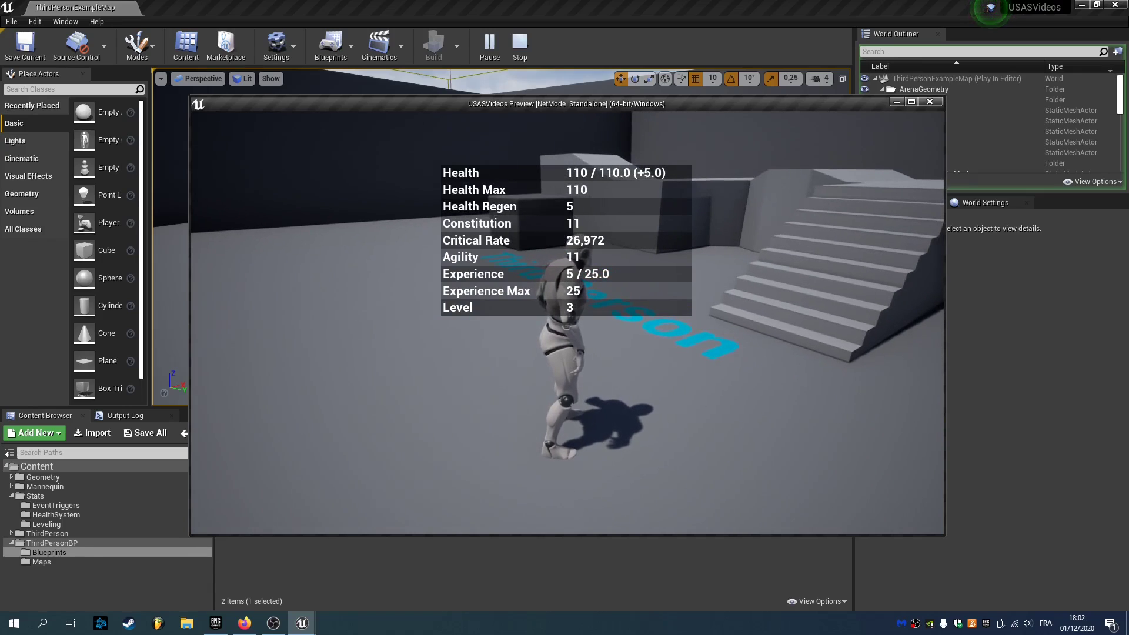
pyautogui.press('w')
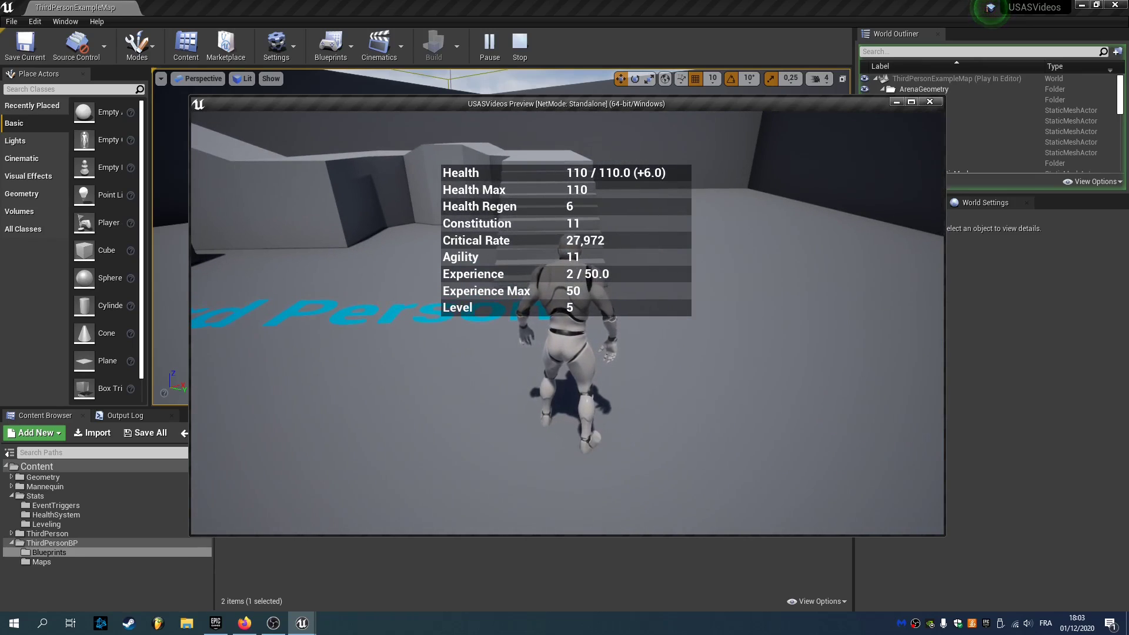
pyautogui.press('Escape')
# Step: Browse to the root Content folder, then bring the LevelingTable editor window back
pyautogui.click(240, 433)
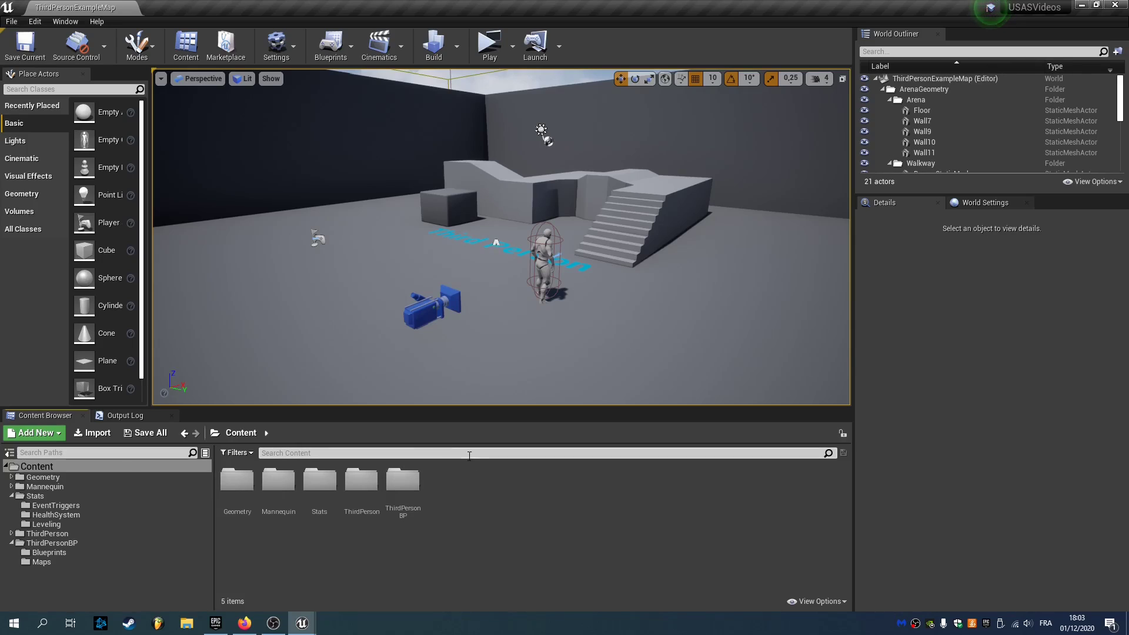
pyautogui.click(468, 457)
pyautogui.click(500, 499)
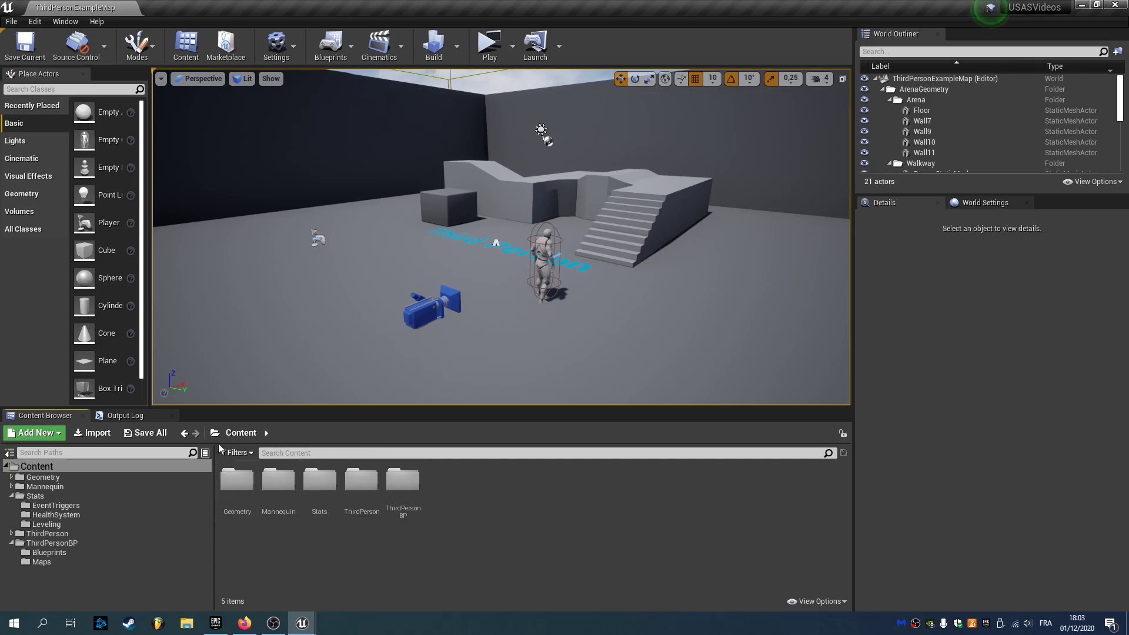
pyautogui.click(310, 627)
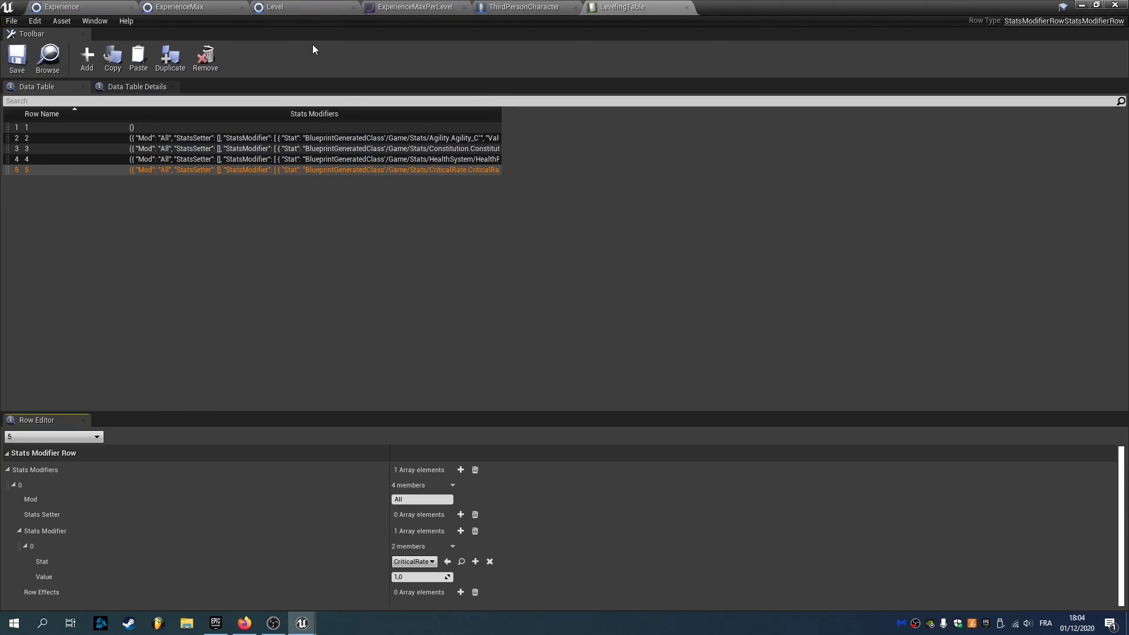
# Step: Set the Level blueprint's Row Value Check Method to Greater or Equal
pyautogui.click(315, 7)
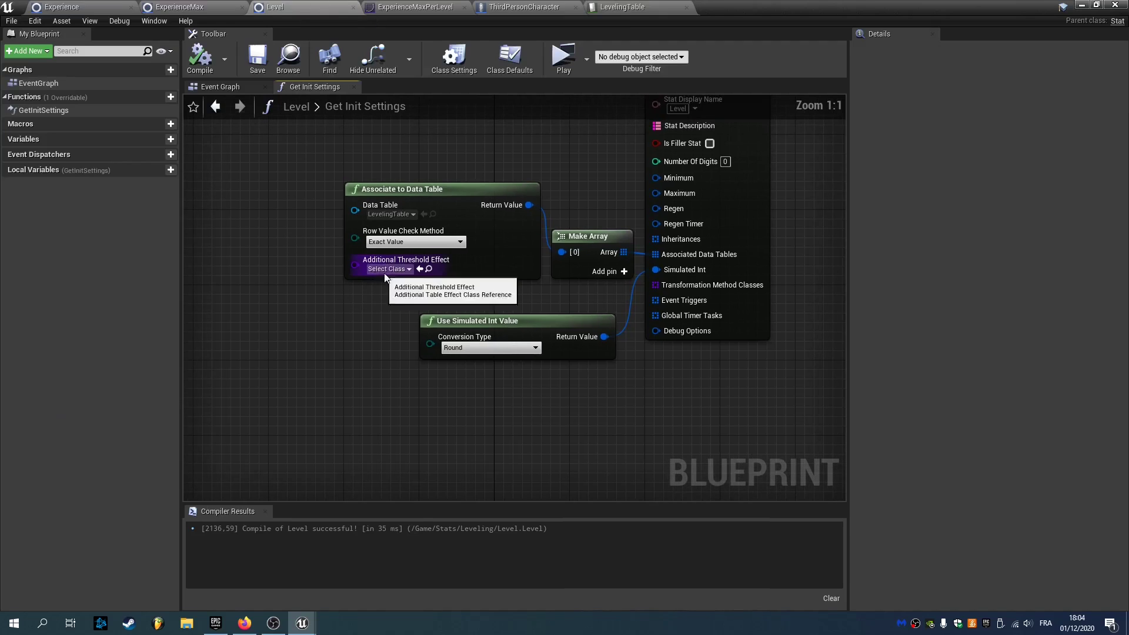
pyautogui.moveTo(385, 276); pyautogui.dragTo(303, 302, button='right')
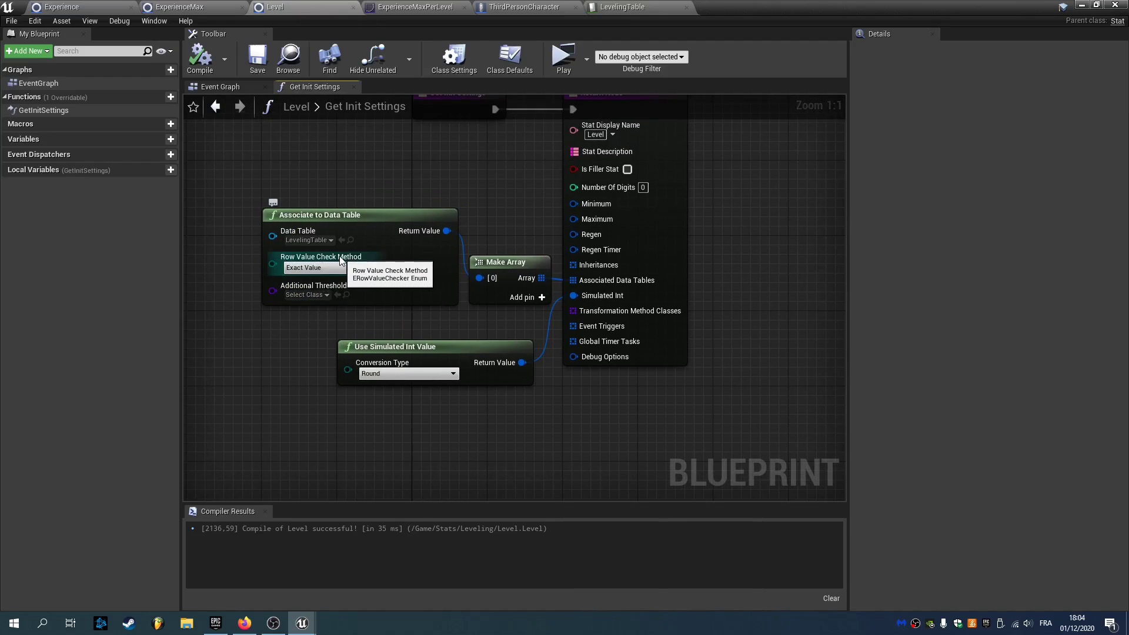
pyautogui.click(308, 267)
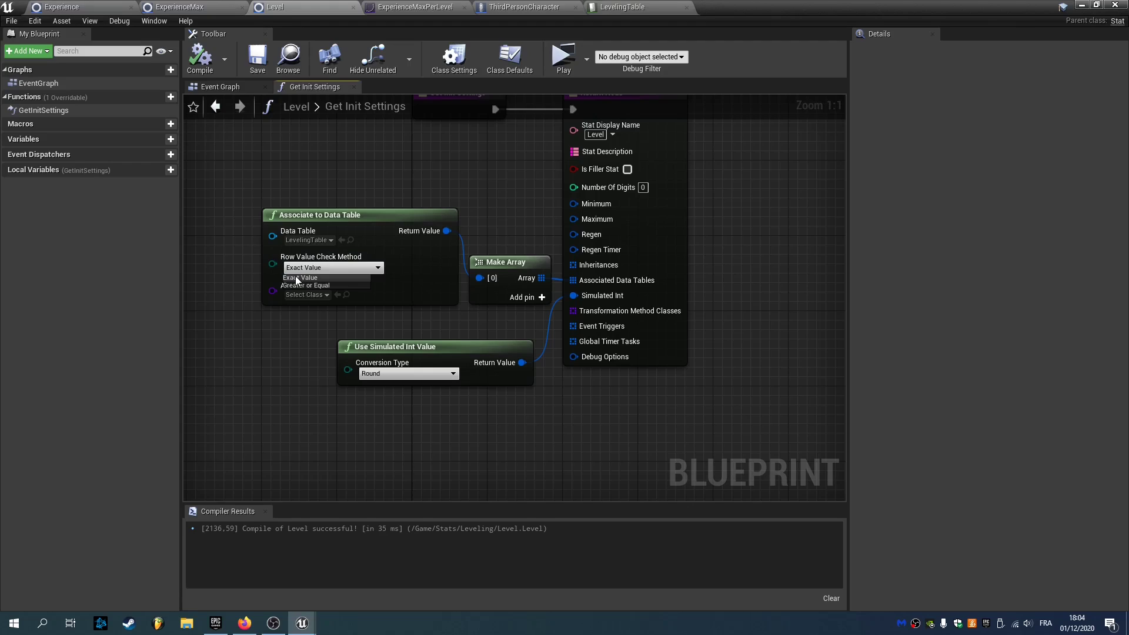
pyautogui.click(300, 277)
# Step: Review the stat modifiers of LevelingTable rows 1 through 5, noting row 1 is empty
pyautogui.click(622, 7)
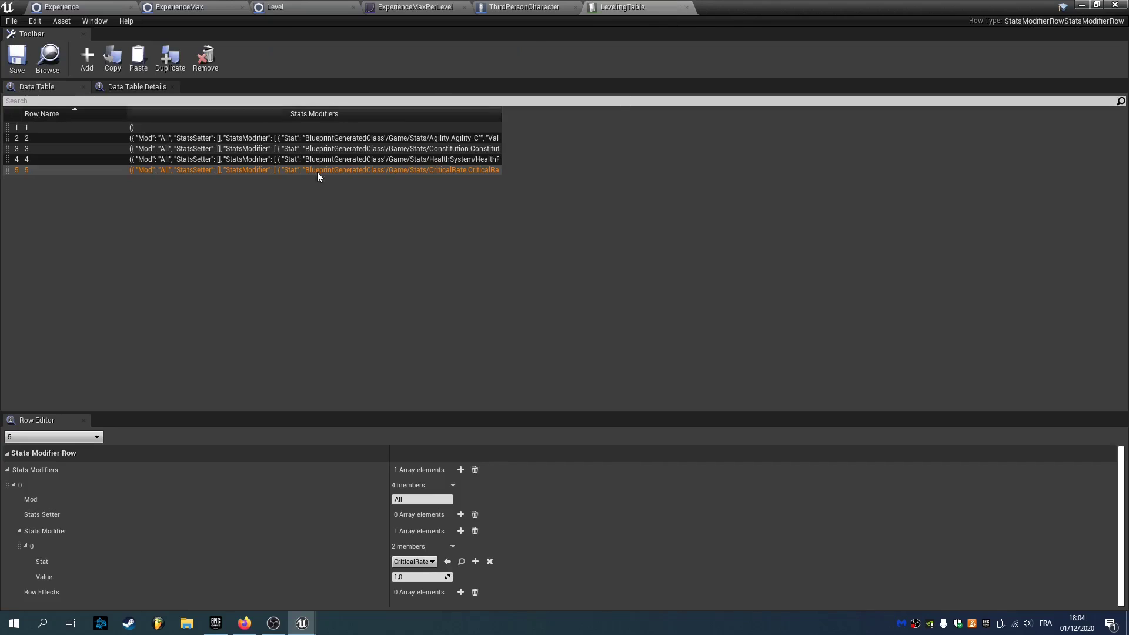
pyautogui.click(33, 128)
pyautogui.click(29, 138)
pyautogui.click(32, 129)
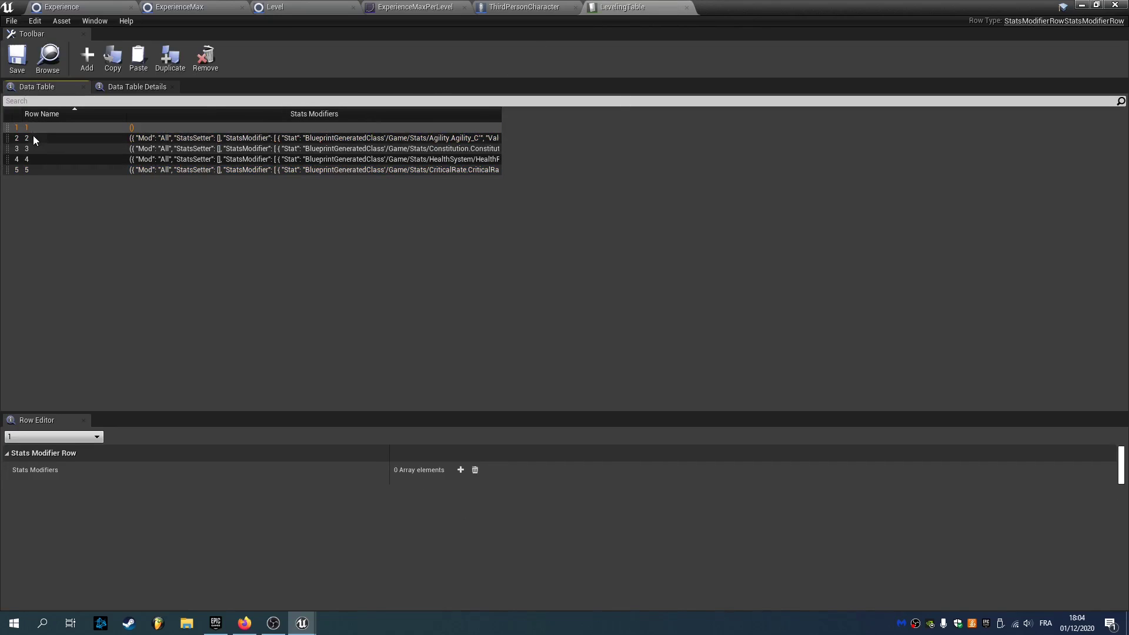
pyautogui.click(34, 138)
pyautogui.click(37, 148)
pyautogui.click(40, 159)
pyautogui.click(47, 170)
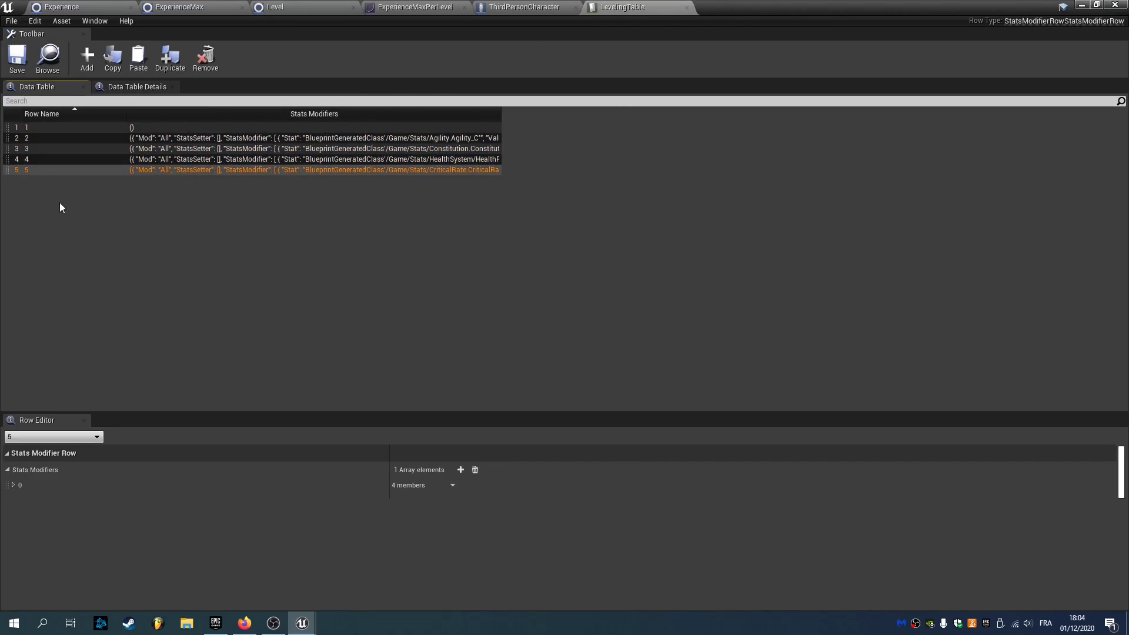
pyautogui.click(42, 127)
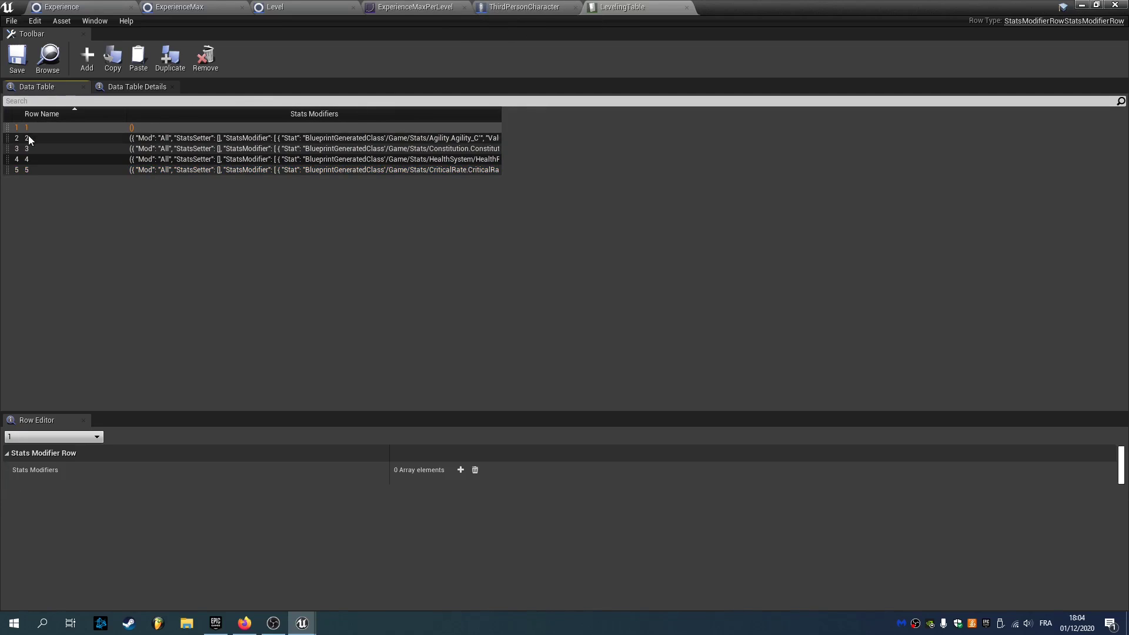
pyautogui.click(30, 137)
pyautogui.click(33, 149)
pyautogui.click(34, 159)
pyautogui.click(34, 169)
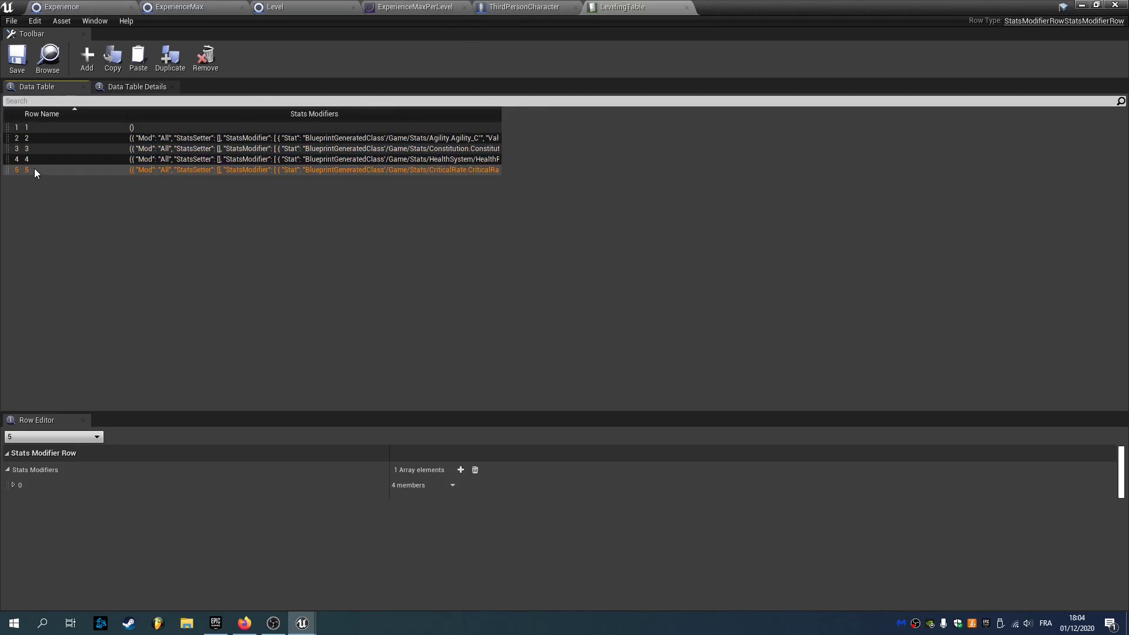
pyautogui.click(35, 157)
pyautogui.click(36, 148)
pyautogui.click(38, 139)
pyautogui.click(40, 131)
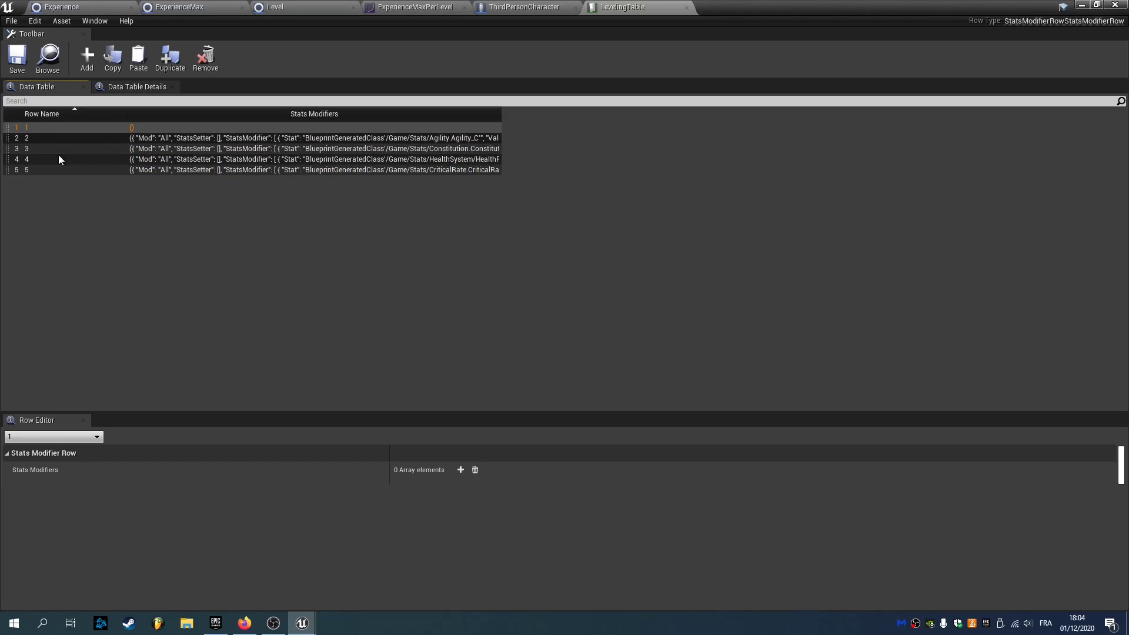
pyautogui.click(52, 148)
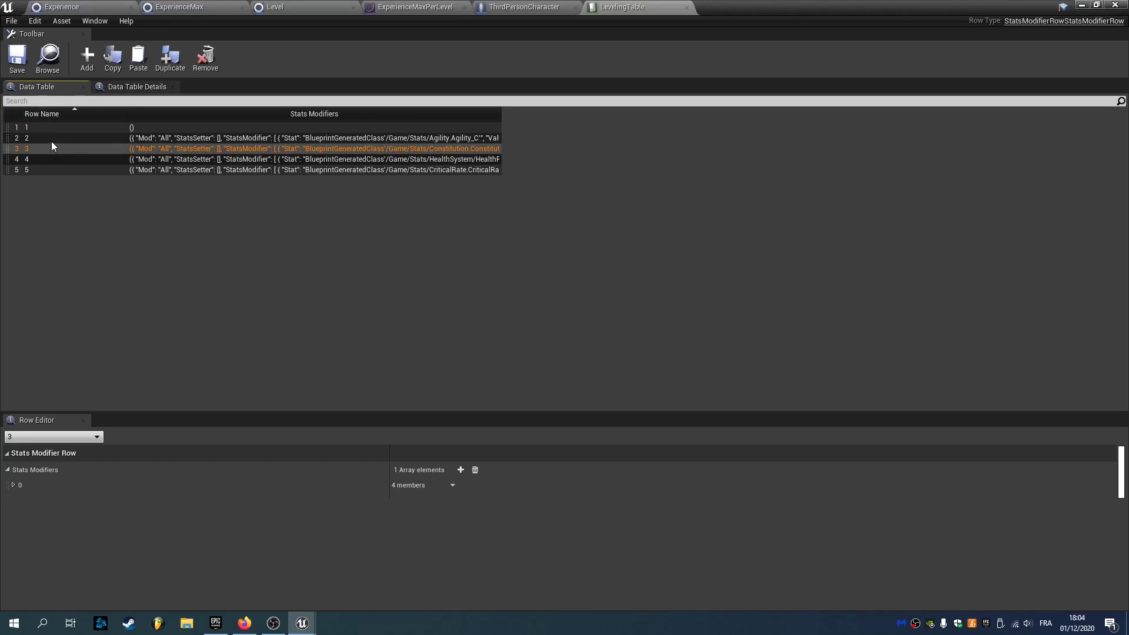
# Step: Look over the ThirdPersonCharacter, ExperienceMaxPerLevel, ExperienceMax and Experience assets' graphs
pyautogui.click(523, 7)
pyautogui.click(414, 7)
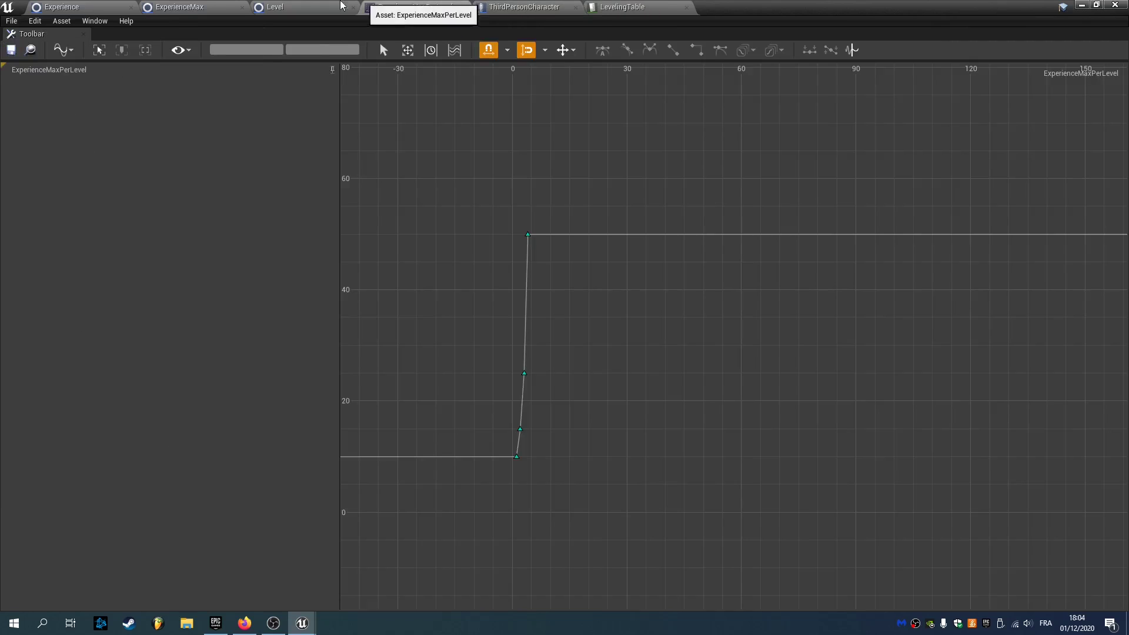
pyautogui.click(200, 7)
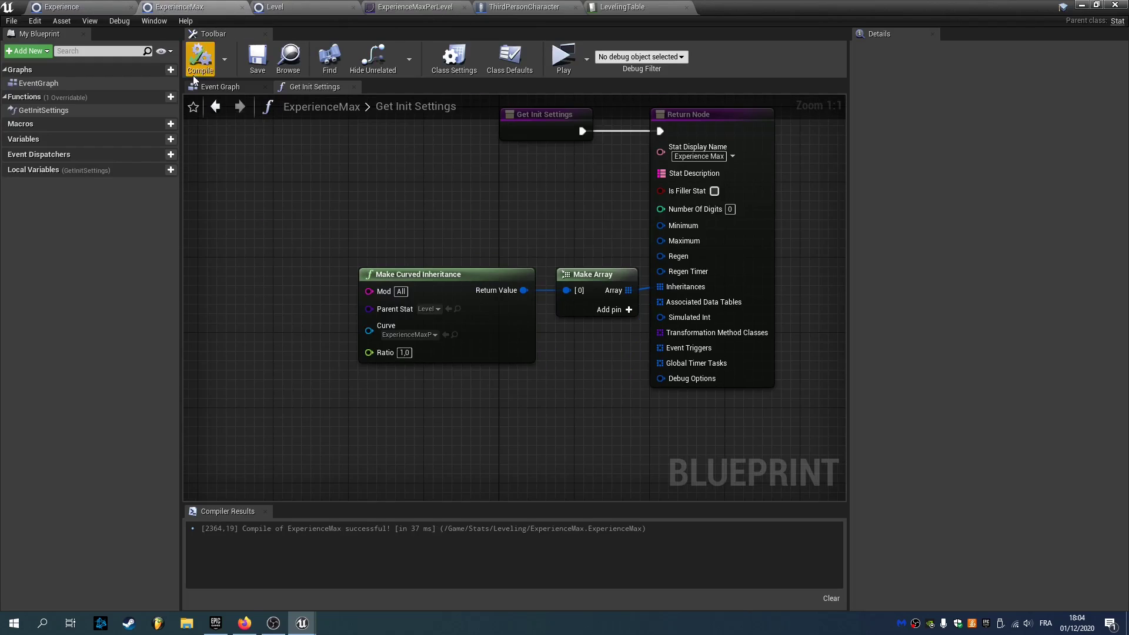
pyautogui.click(247, 87)
pyautogui.click(69, 6)
pyautogui.moveTo(768, 165); pyautogui.dragTo(277, 383)
# Step: Return to the LevelingTable and select its first row
pyautogui.click(632, 7)
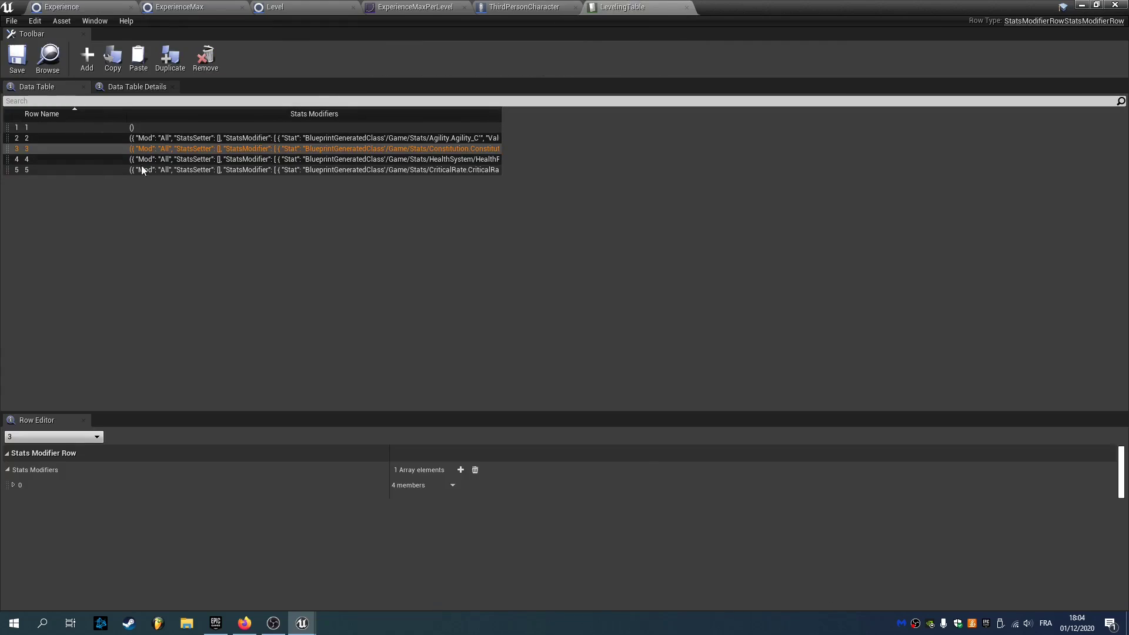
pyautogui.click(415, 6)
pyautogui.click(274, 7)
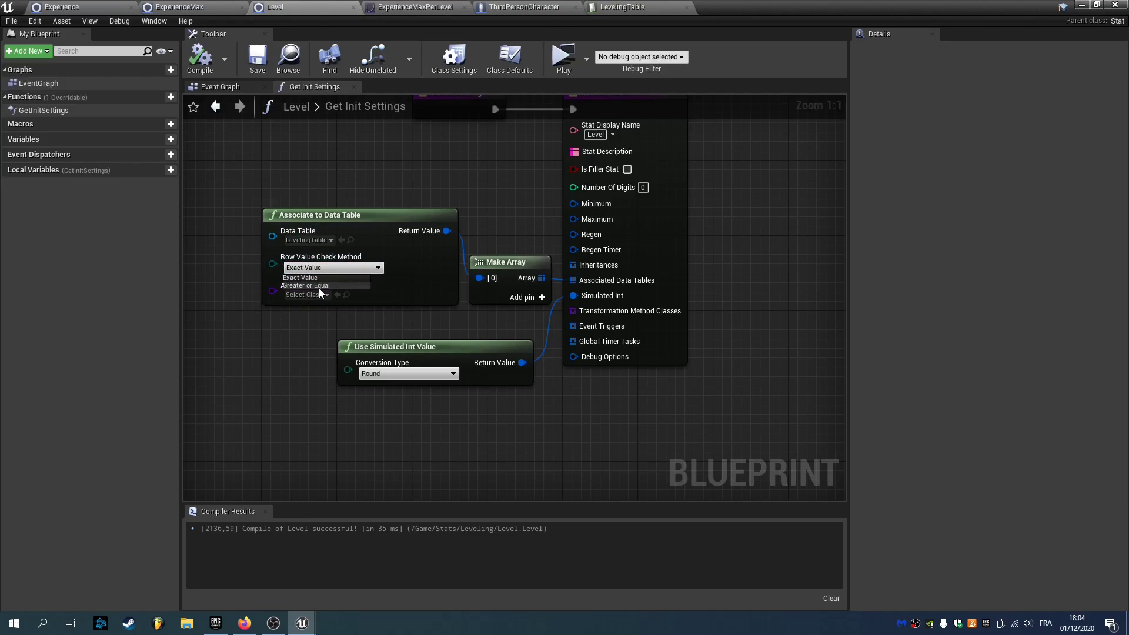
pyautogui.click(622, 7)
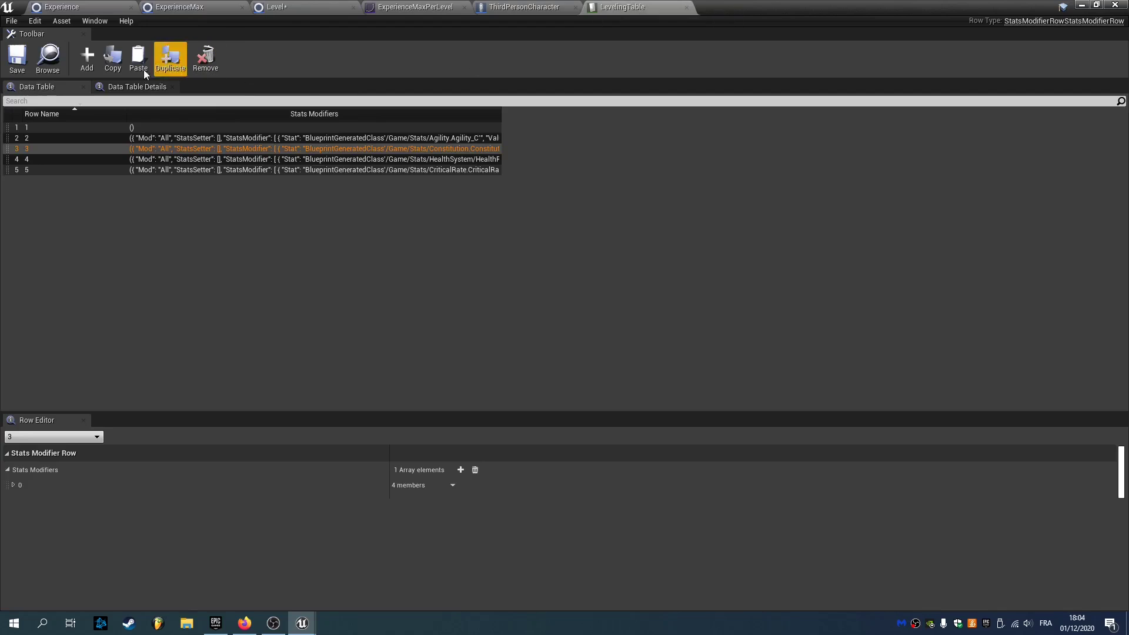
pyautogui.click(38, 128)
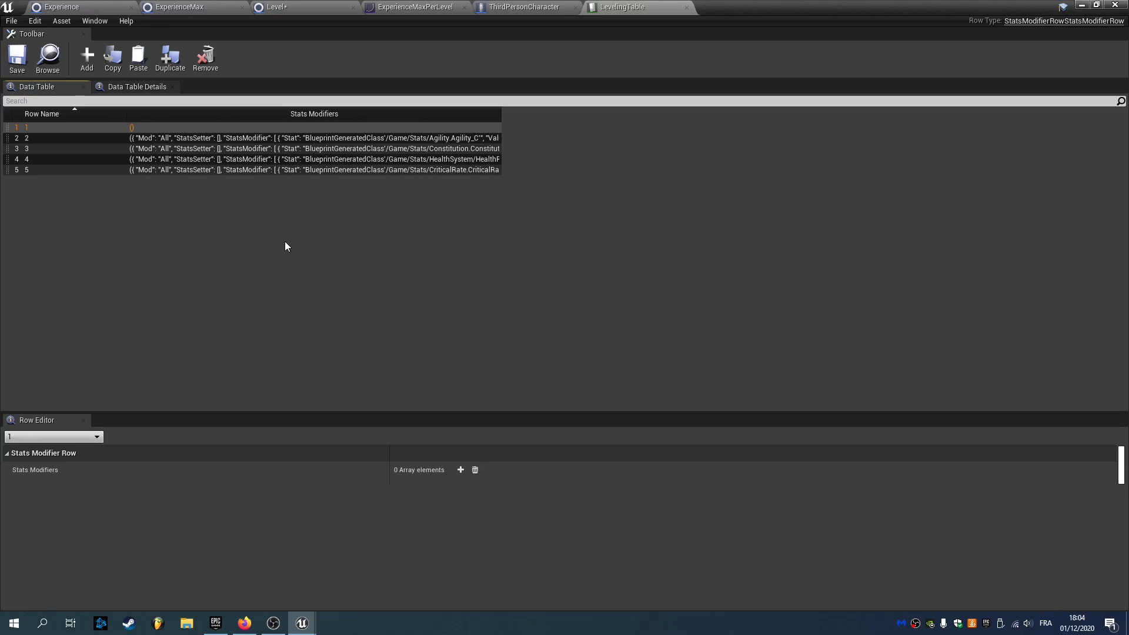
# Step: Rename the table's first two rows to 50 and 100
pyautogui.press('F2')
pyautogui.write('50')
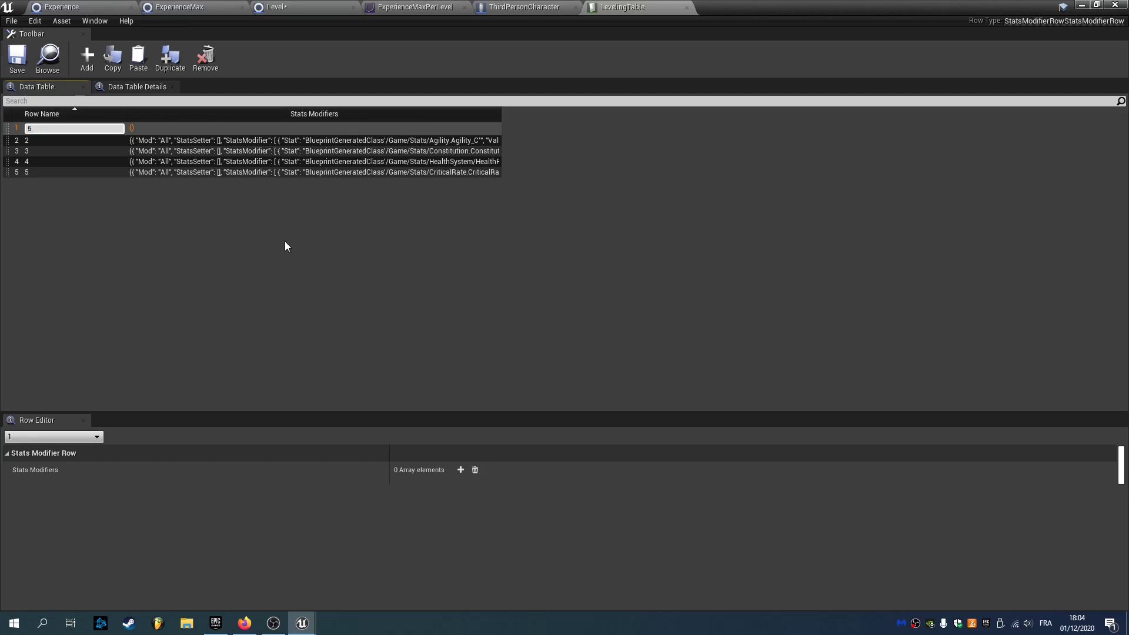
pyautogui.press('Return')
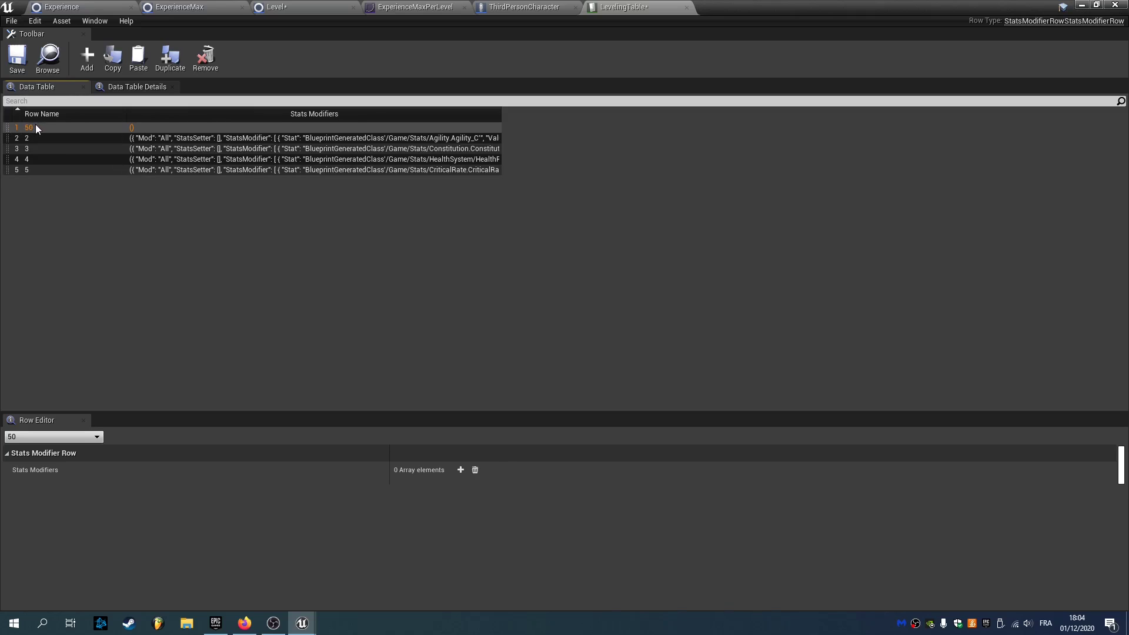
pyautogui.click(56, 138)
pyautogui.press('F2')
pyautogui.write('100')
pyautogui.press('Return')
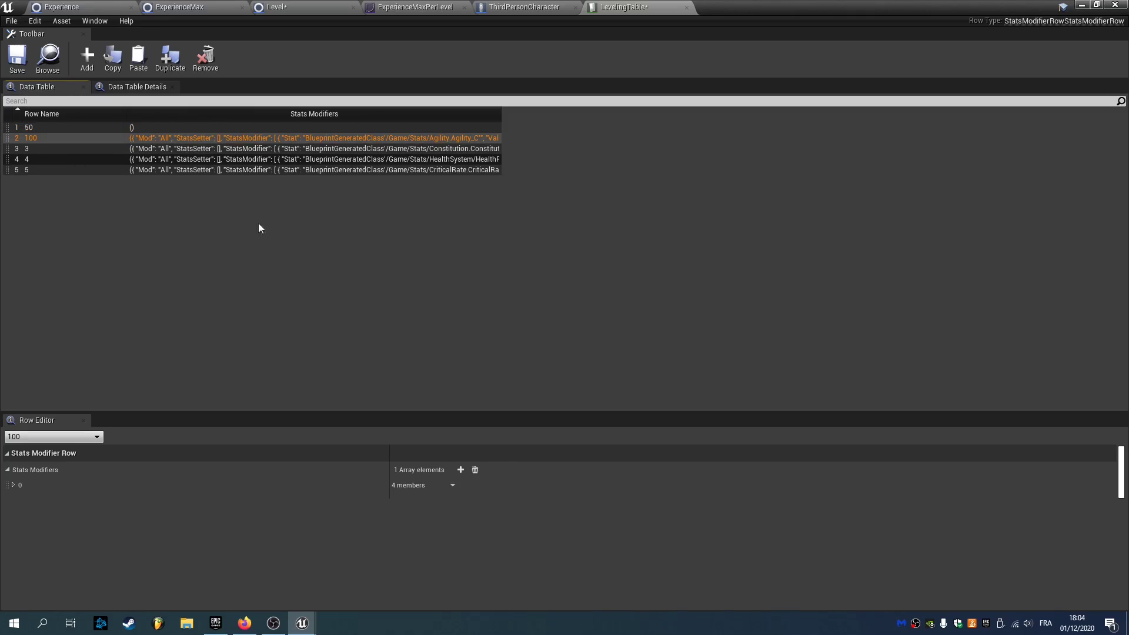
pyautogui.click(15, 130)
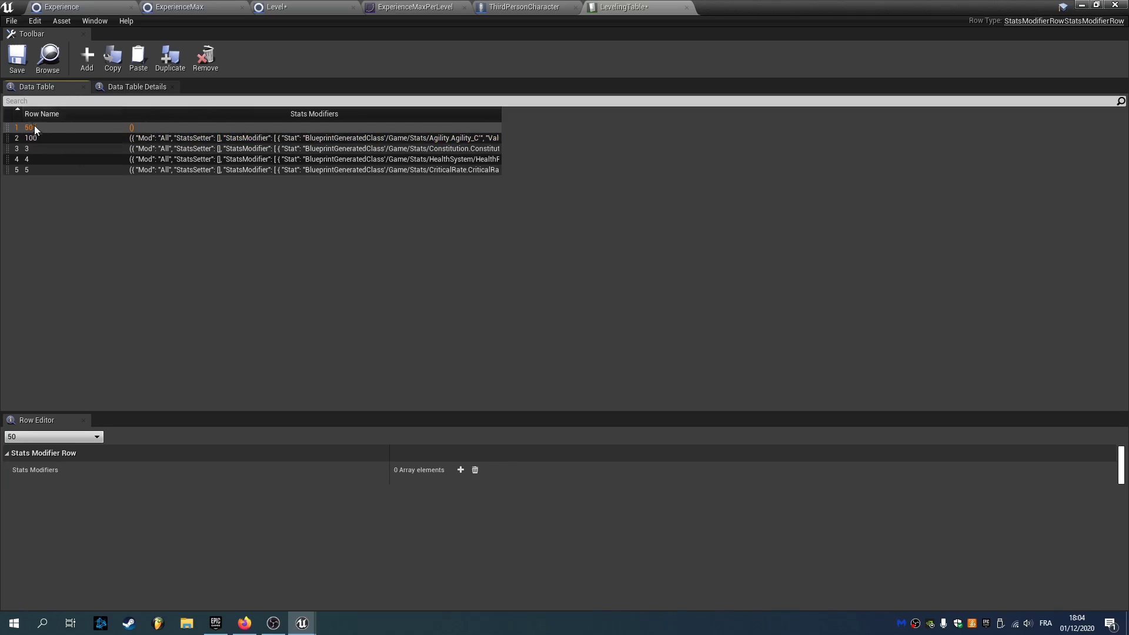
pyautogui.click(40, 136)
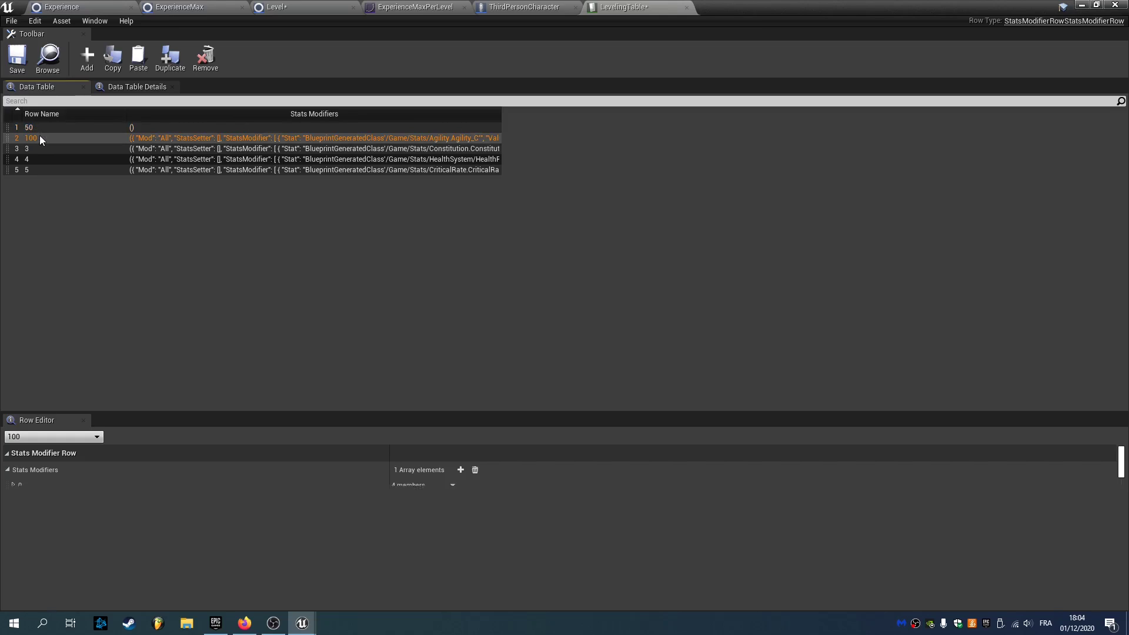
pyautogui.click(36, 130)
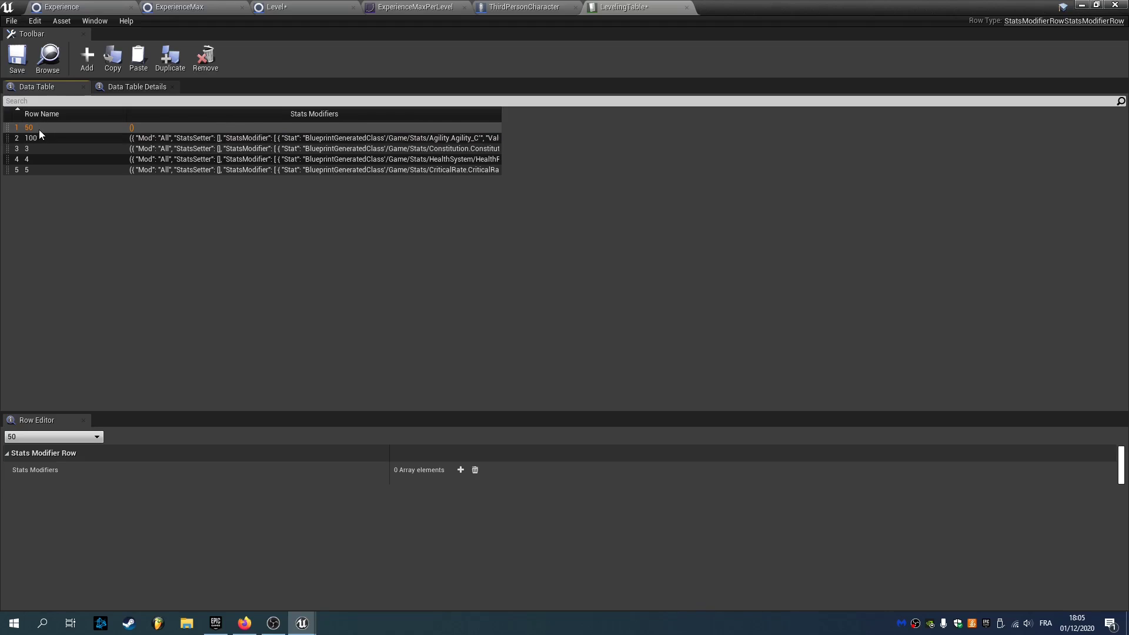
# Step: Set the Level blueprint's Row Value Check Method to Exact Value and compile
pyautogui.click(284, 6)
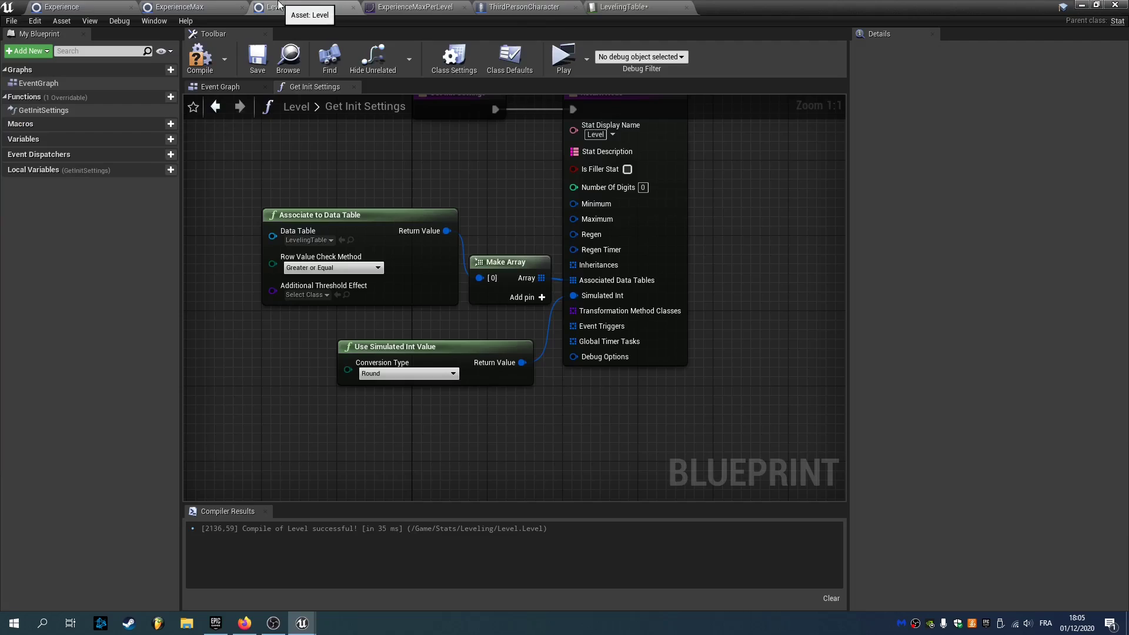
pyautogui.click(321, 267)
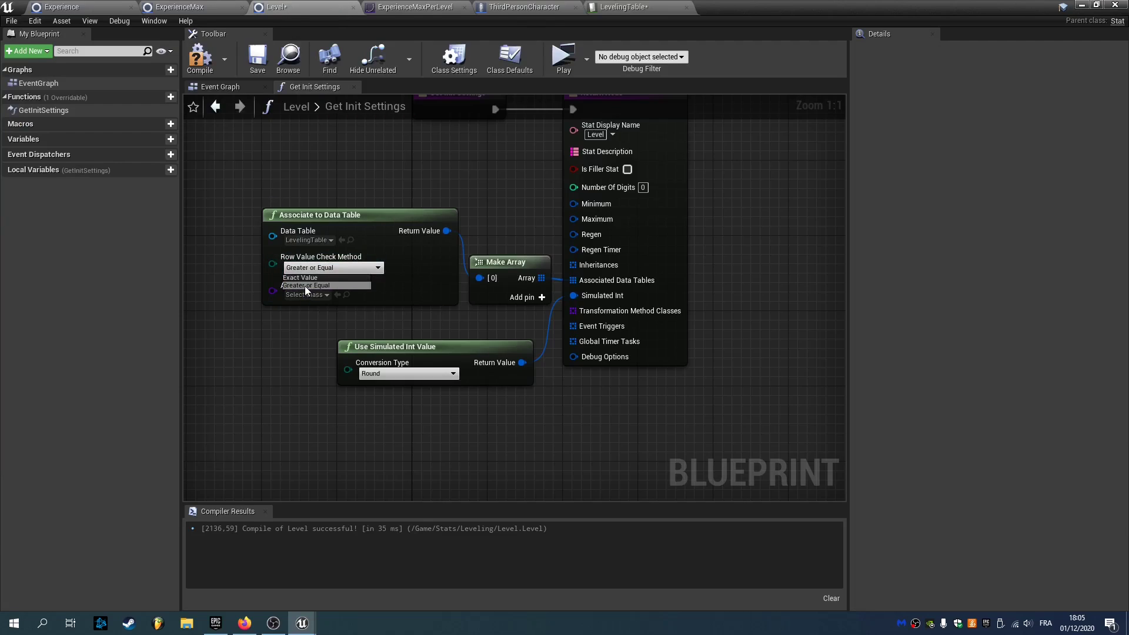
pyautogui.click(301, 278)
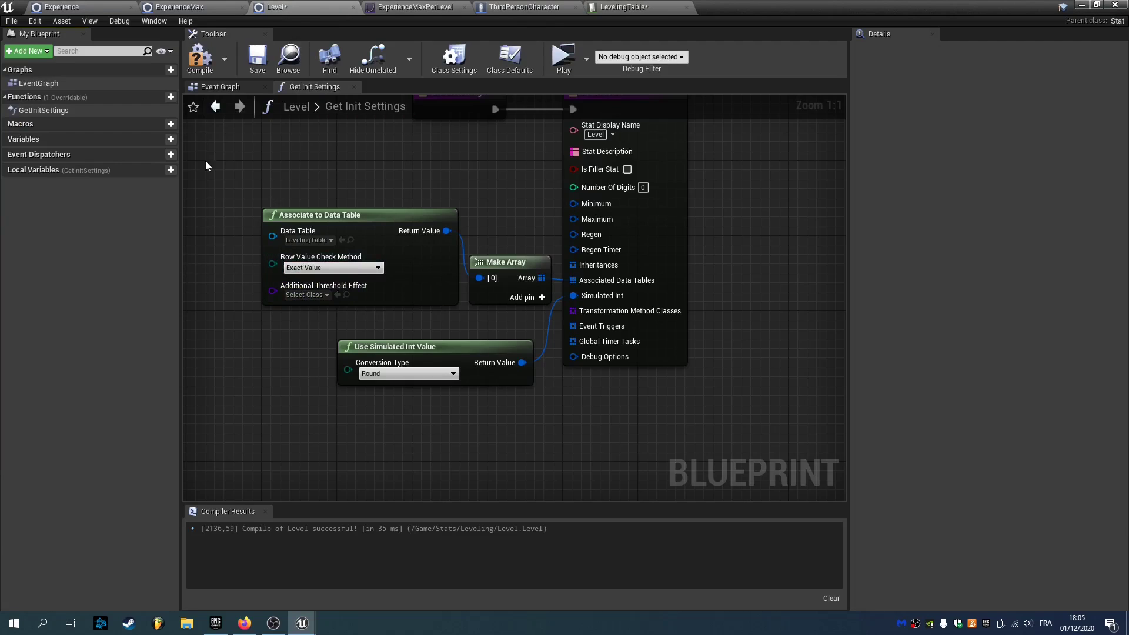
pyautogui.click(200, 59)
# Step: Rename the row named 50 back to 1 in the LevelingTable
pyautogui.click(620, 6)
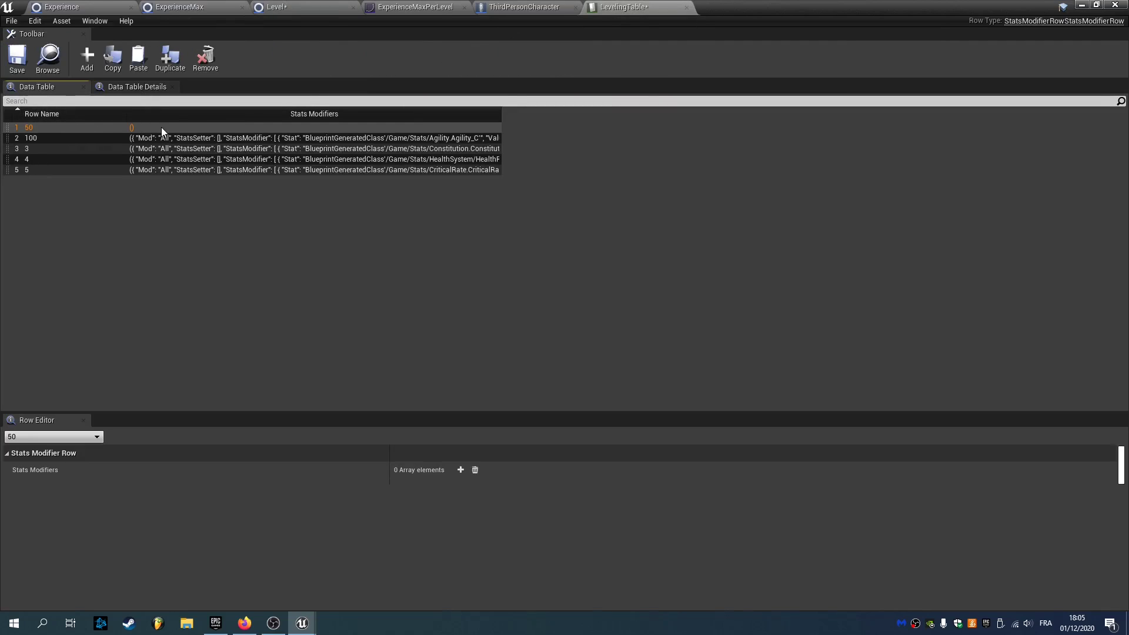
pyautogui.press('F2')
pyautogui.write('1')
pyautogui.press('Return')
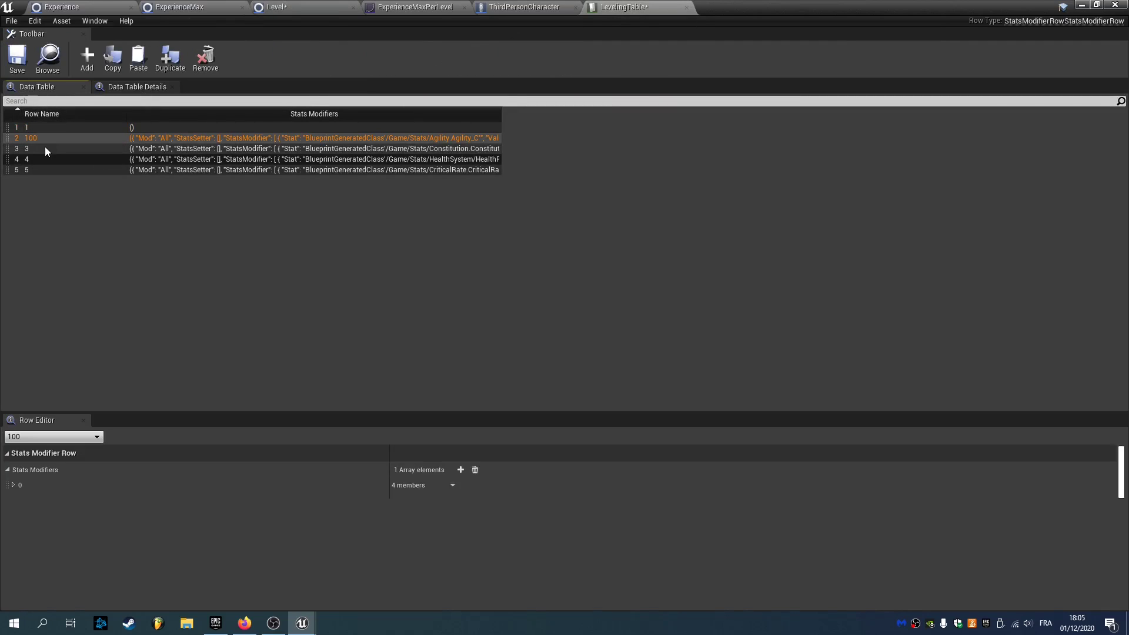
pyautogui.click(275, 6)
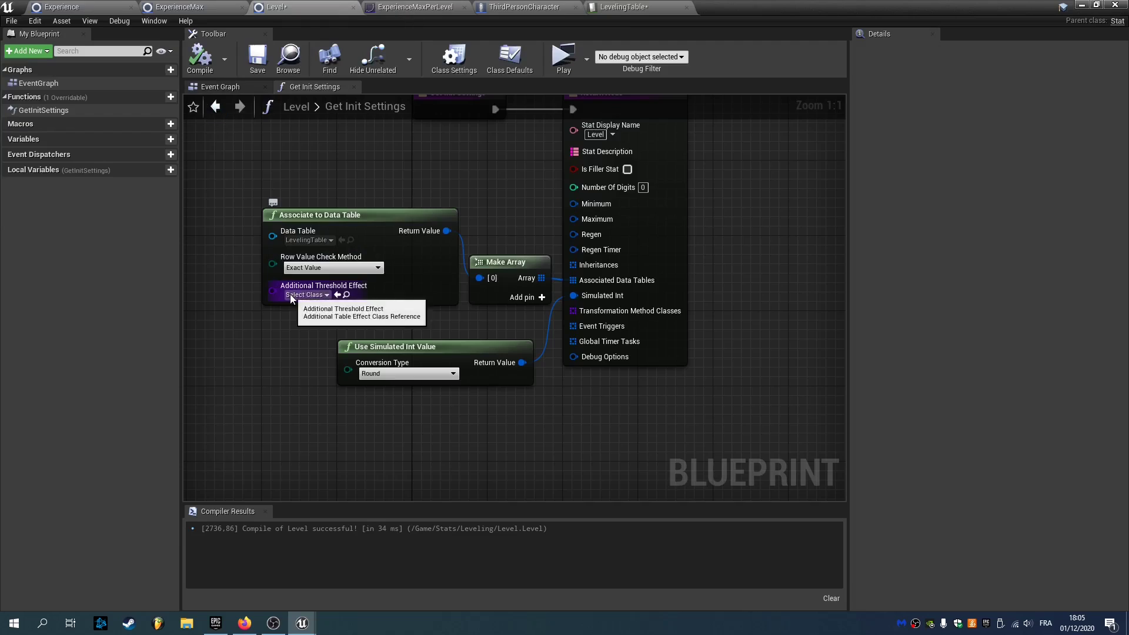
pyautogui.click(305, 294)
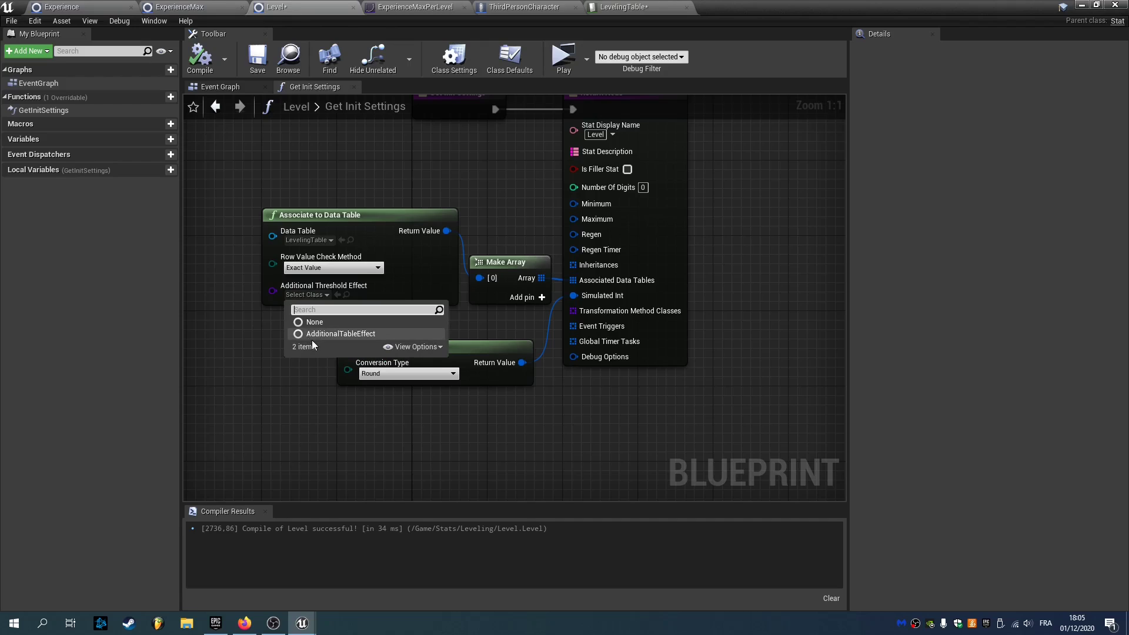
pyautogui.click(329, 334)
pyautogui.click(623, 6)
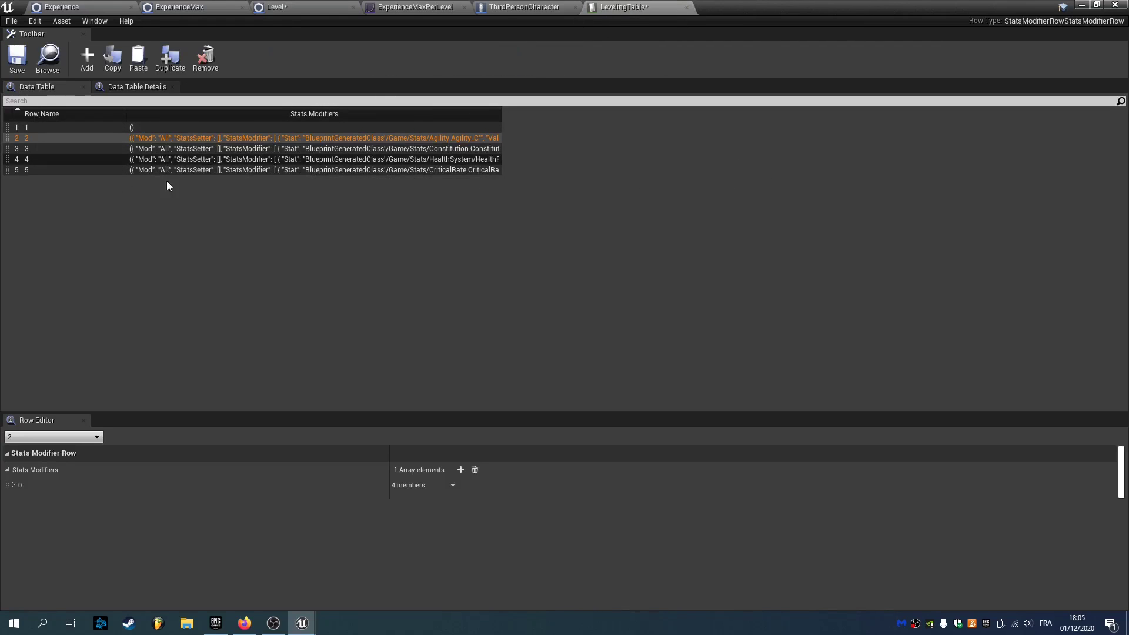
pyautogui.click(58, 149)
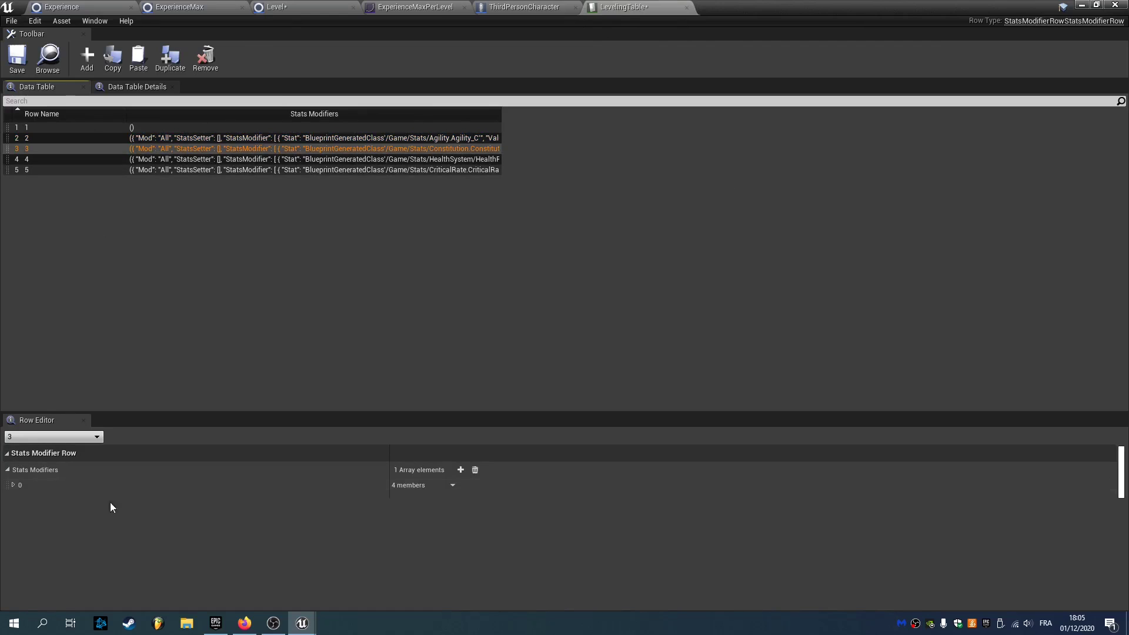
pyautogui.click(12, 485)
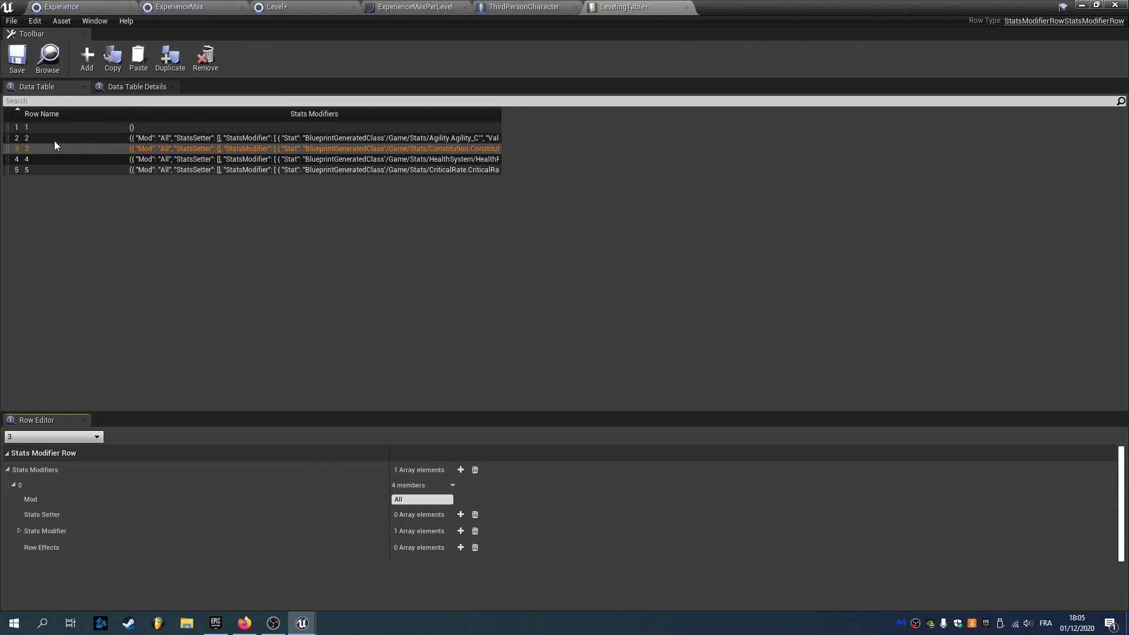
pyautogui.click(415, 7)
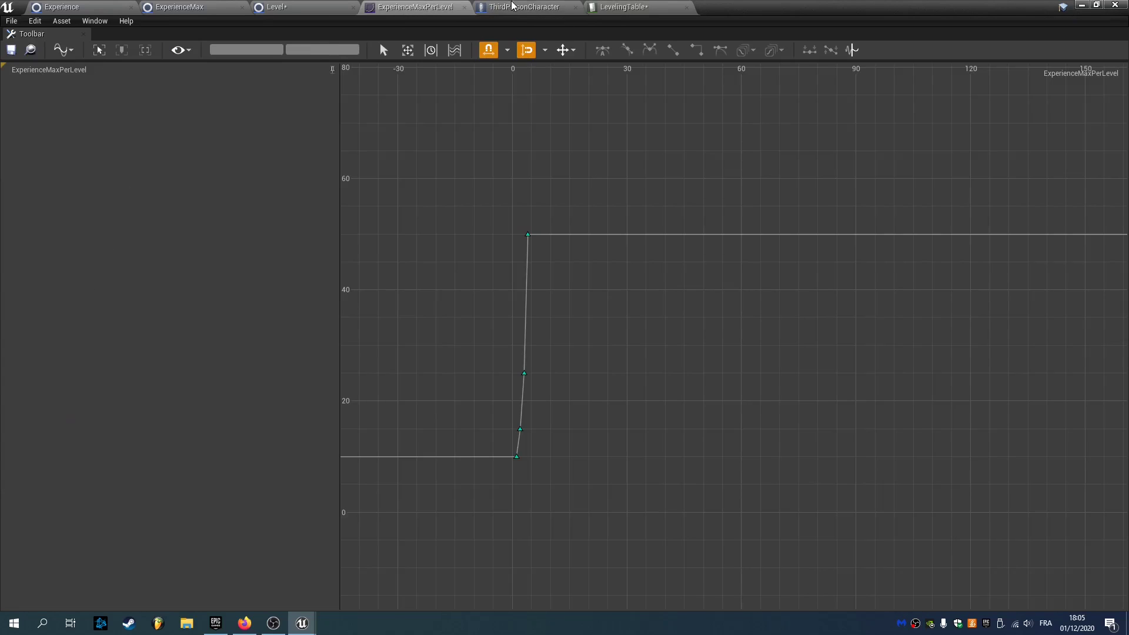
pyautogui.click(277, 7)
pyautogui.click(306, 295)
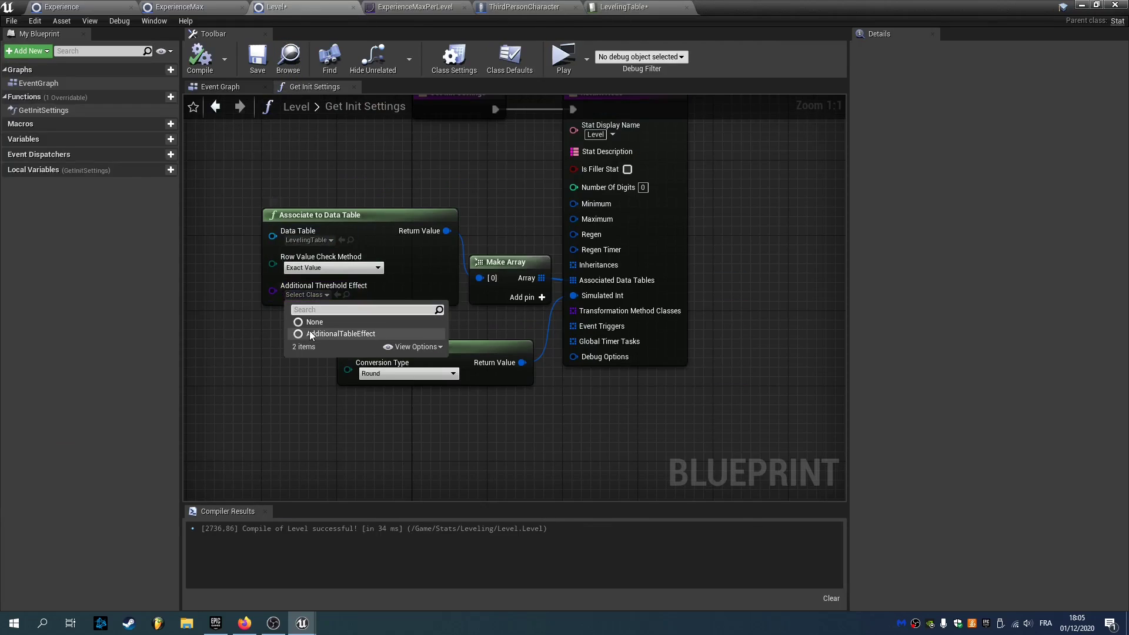
pyautogui.click(627, 7)
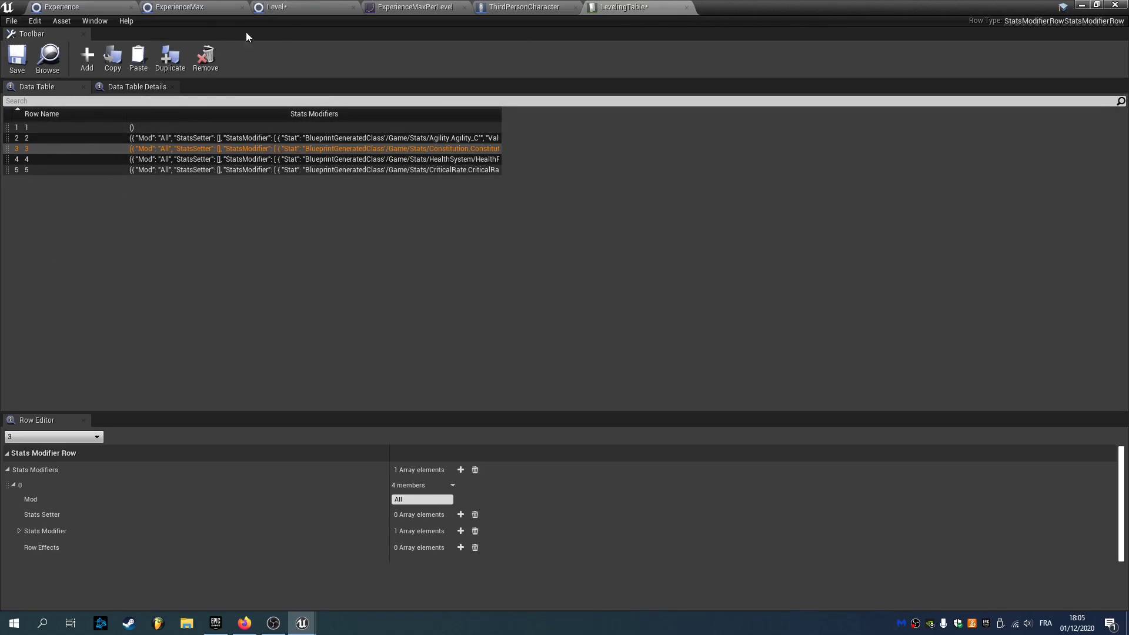
pyautogui.click(277, 7)
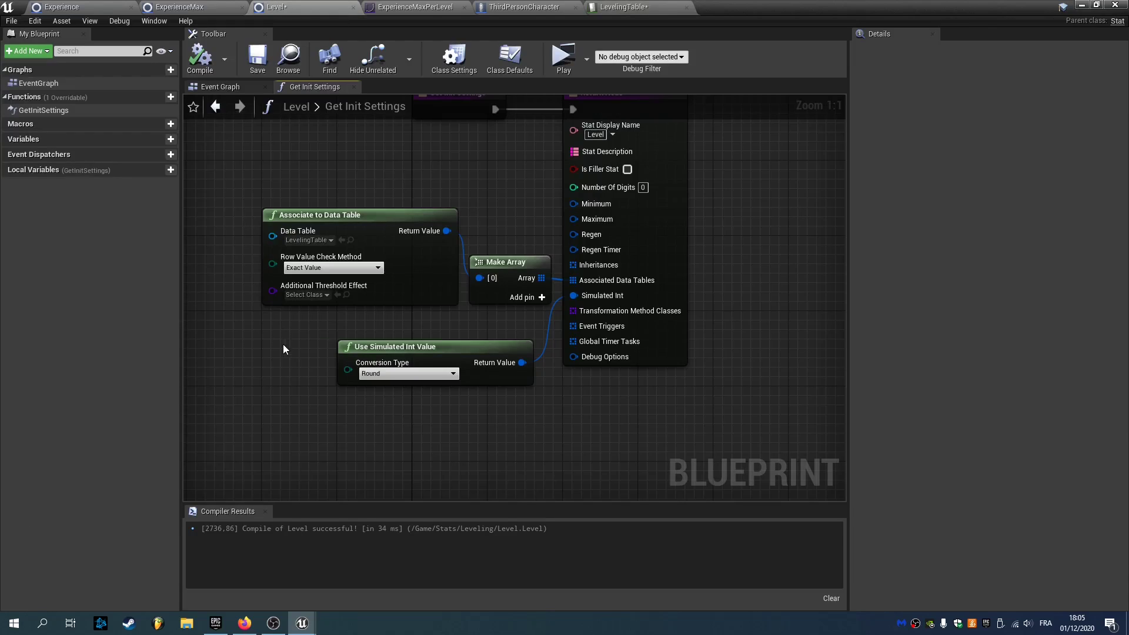
pyautogui.scroll(-2, 340, 352)
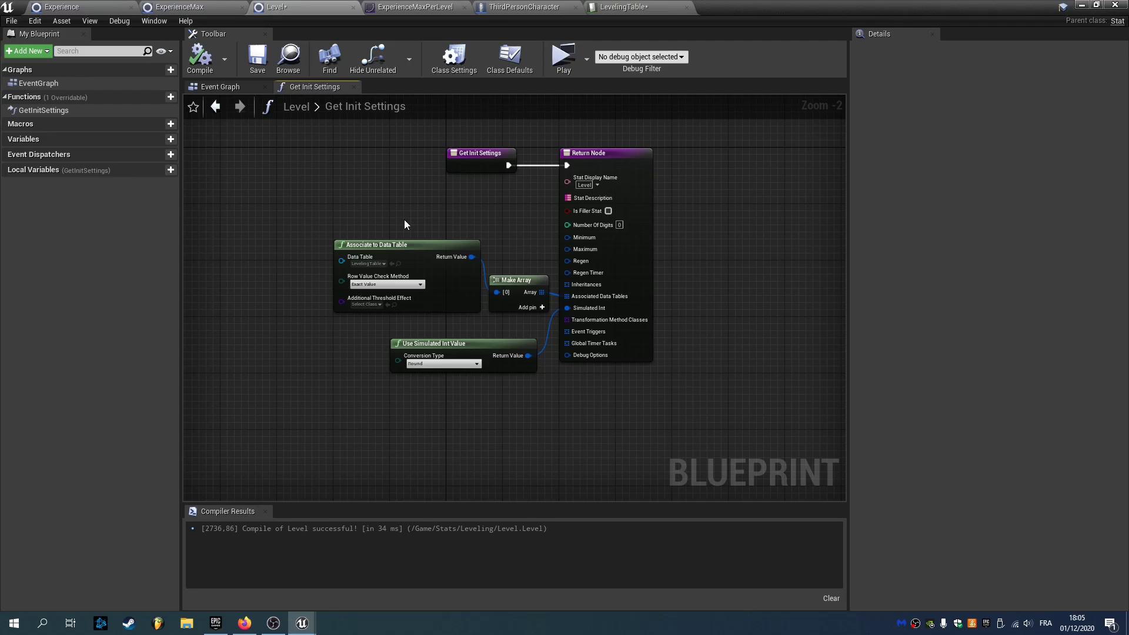
pyautogui.scroll(2, 443, 215)
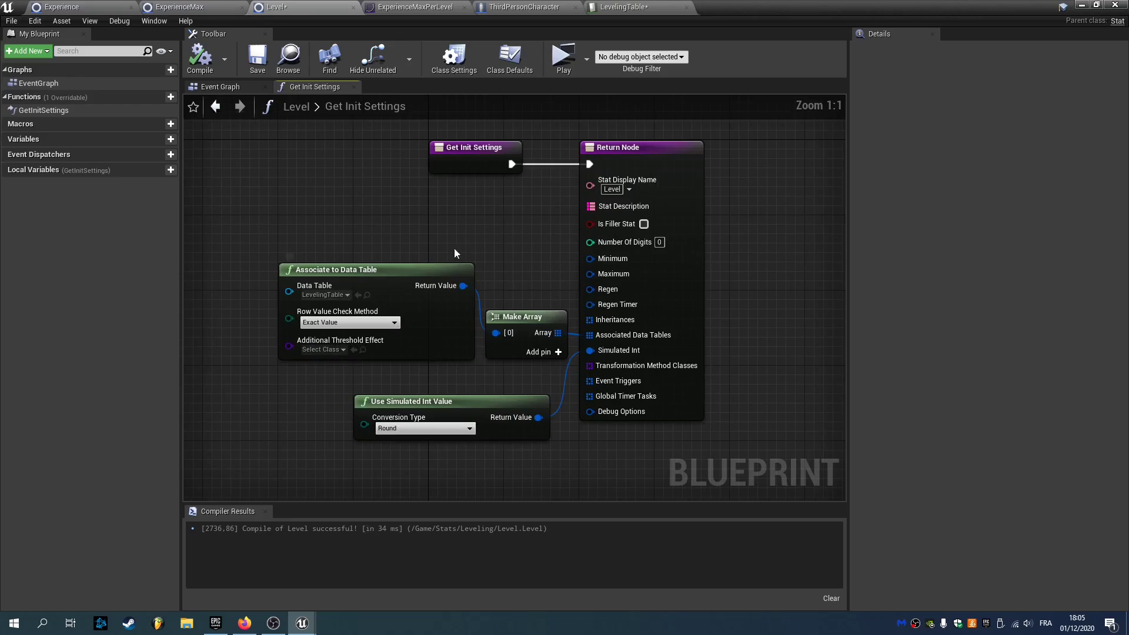
pyautogui.moveTo(789, 143); pyautogui.dragTo(308, 407)
pyautogui.click(312, 234)
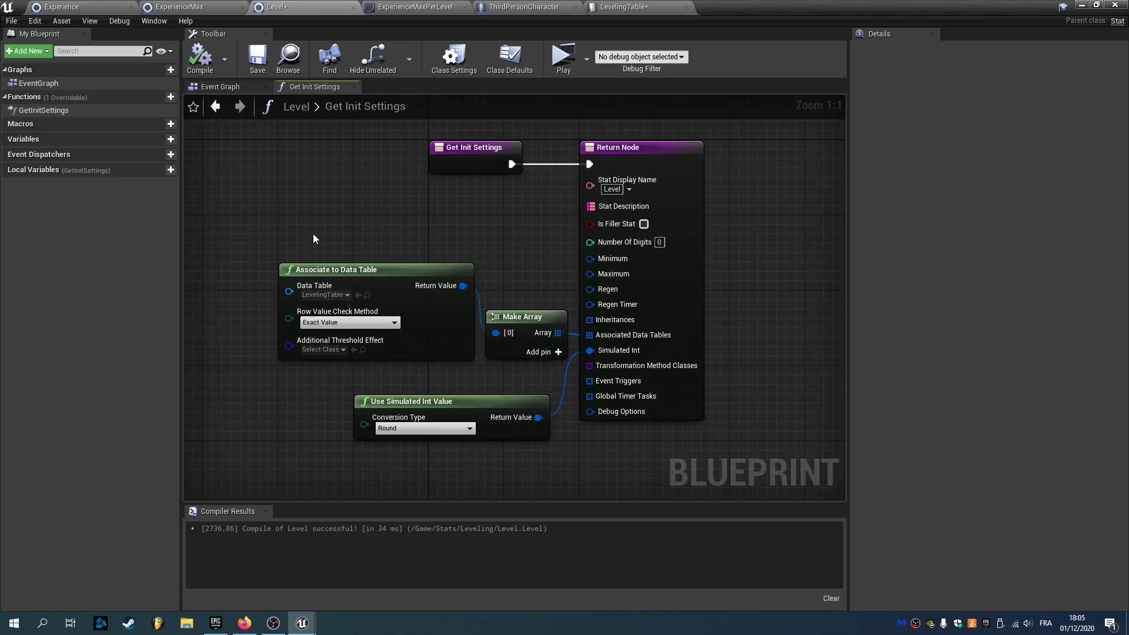